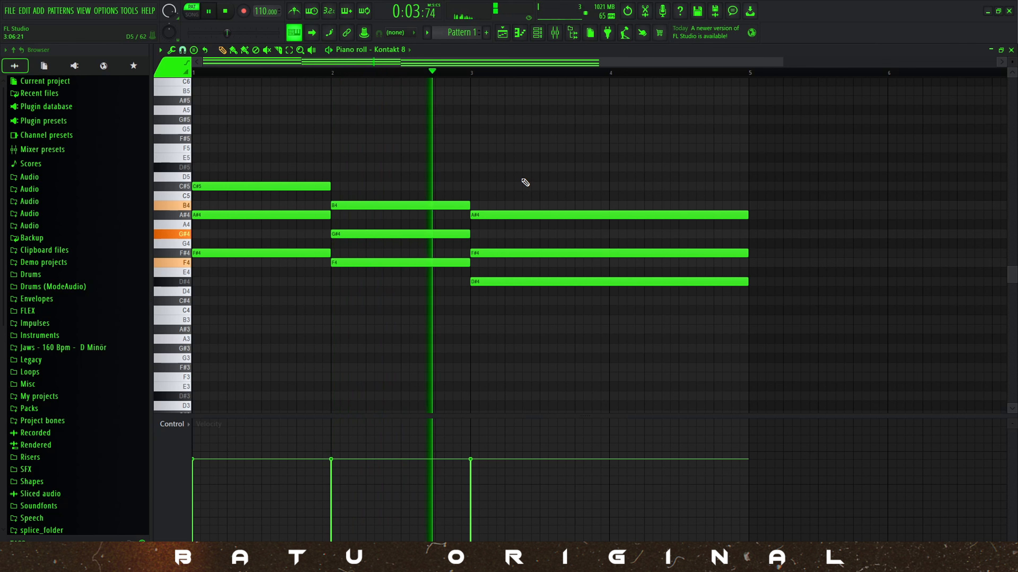
# Duplicate the lowest note of each chord (F#4, F4 and D#4) one octave down as bass notes F#3, F3 and D#3.
pyautogui.press('space')
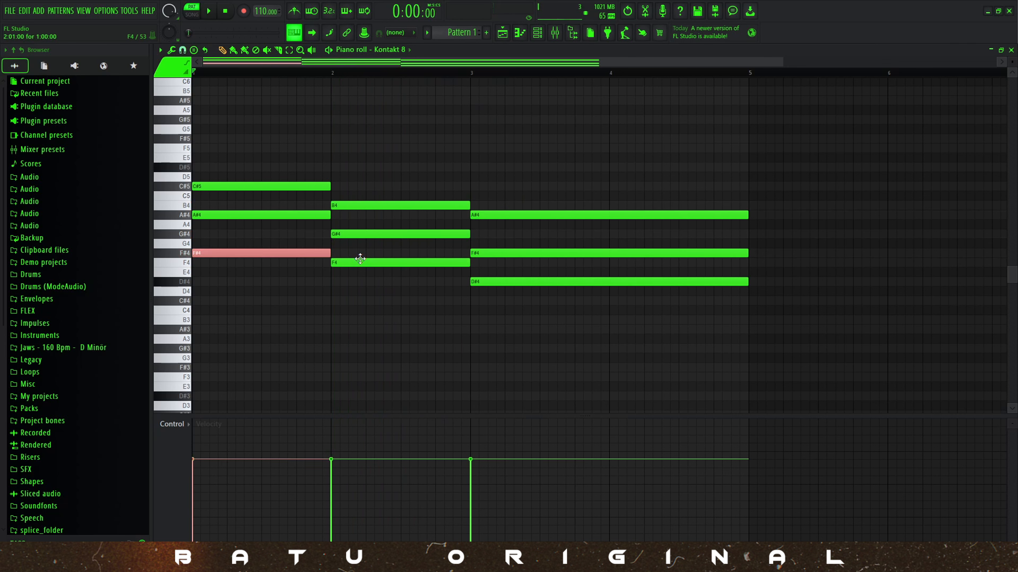
pyautogui.keyDown('shift'); pyautogui.click(360, 262); pyautogui.keyUp('shift')
pyautogui.keyDown('shift'); pyautogui.click(486, 282); pyautogui.keyUp('shift')
pyautogui.hotkey('ctrl', 'c')
pyautogui.hotkey('ctrl', 'v')
pyautogui.hotkey('ctrl', 'Down')
pyautogui.press('space')
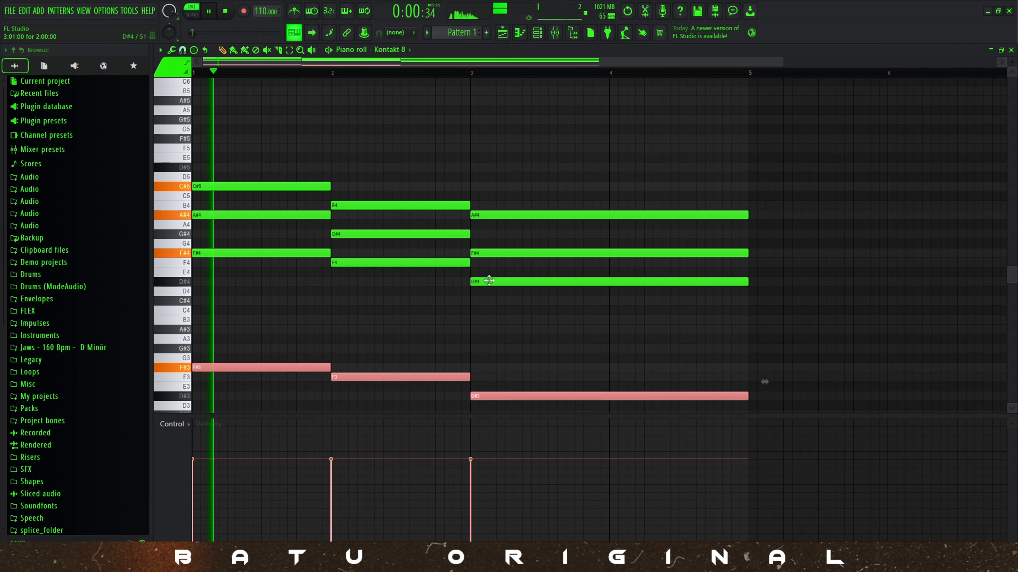
pyautogui.keyDown('ctrl'); pyautogui.click(520, 121); pyautogui.keyUp('ctrl')
pyautogui.press('space')
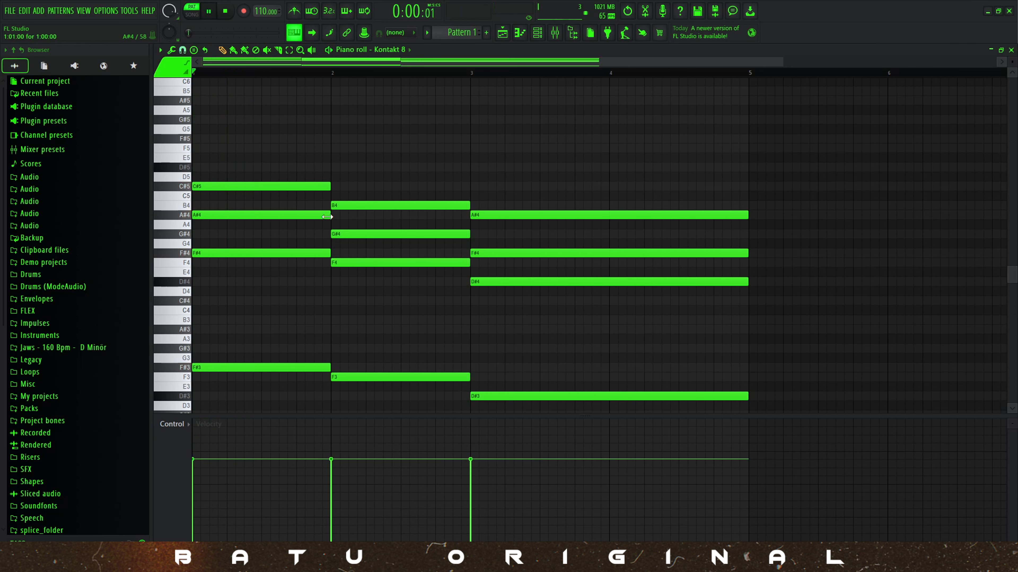
# Try splitting the first chord's A#4 into a 12-step note and a short repeat ending at bar 2.
pyautogui.press('space')
pyautogui.moveTo(327, 217); pyautogui.dragTo(296, 217)
pyautogui.click(299, 215)
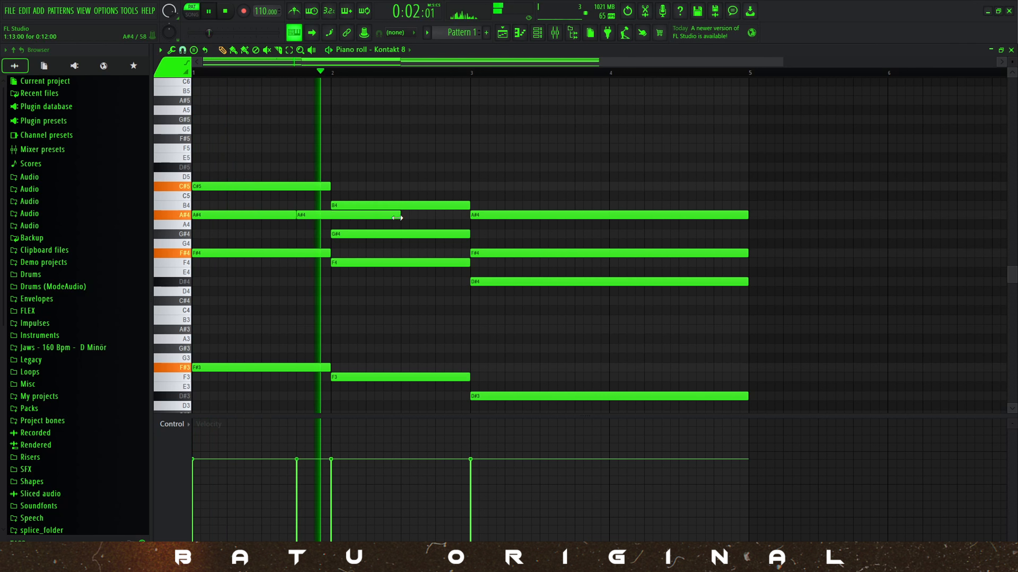
pyautogui.moveTo(397, 218); pyautogui.dragTo(331, 217)
pyautogui.press('space')
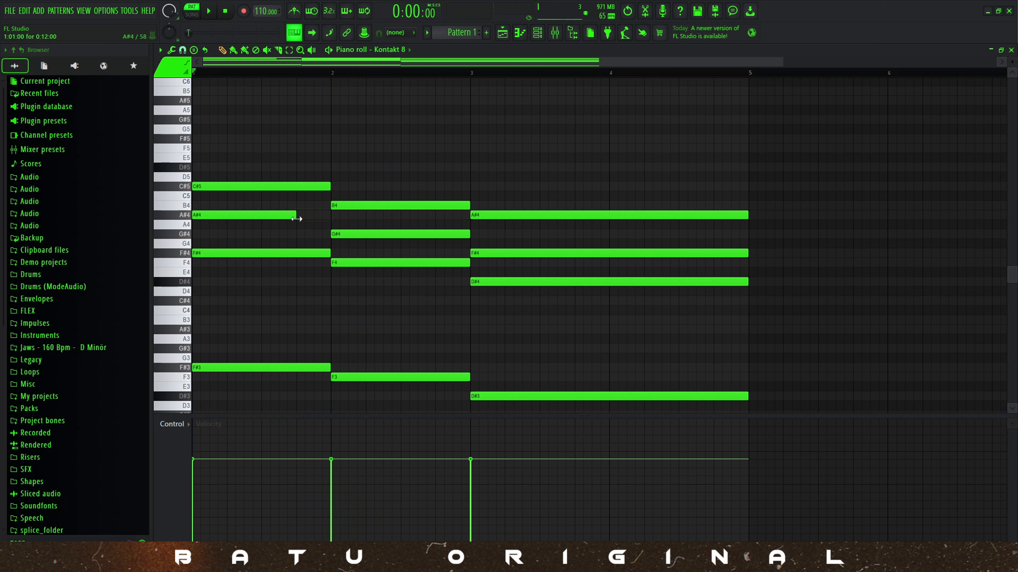
# Shorten the first chord's C#5 to 12 steps and add a 4-step C#5 after it, ending at bar 2.
pyautogui.press('space')
pyautogui.moveTo(330, 187); pyautogui.dragTo(296, 187)
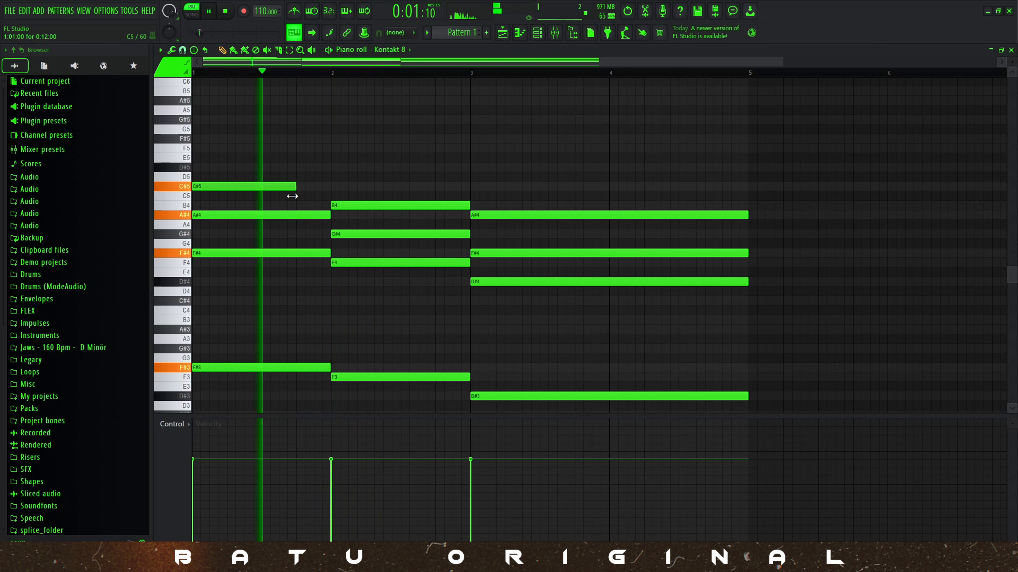
pyautogui.click(299, 187)
pyautogui.moveTo(397, 187); pyautogui.dragTo(331, 187)
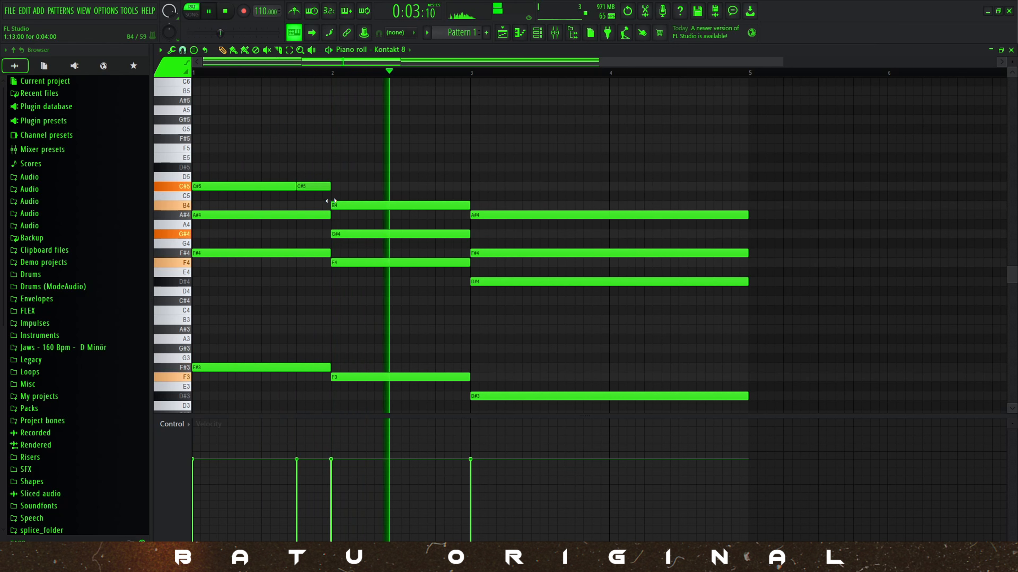
# Fit the repeated B4 at the end of the second chord to 4 steps, so it ends at bar 3.
pyautogui.press('space')
pyautogui.moveTo(537, 206); pyautogui.dragTo(470, 205)
pyautogui.press('space')
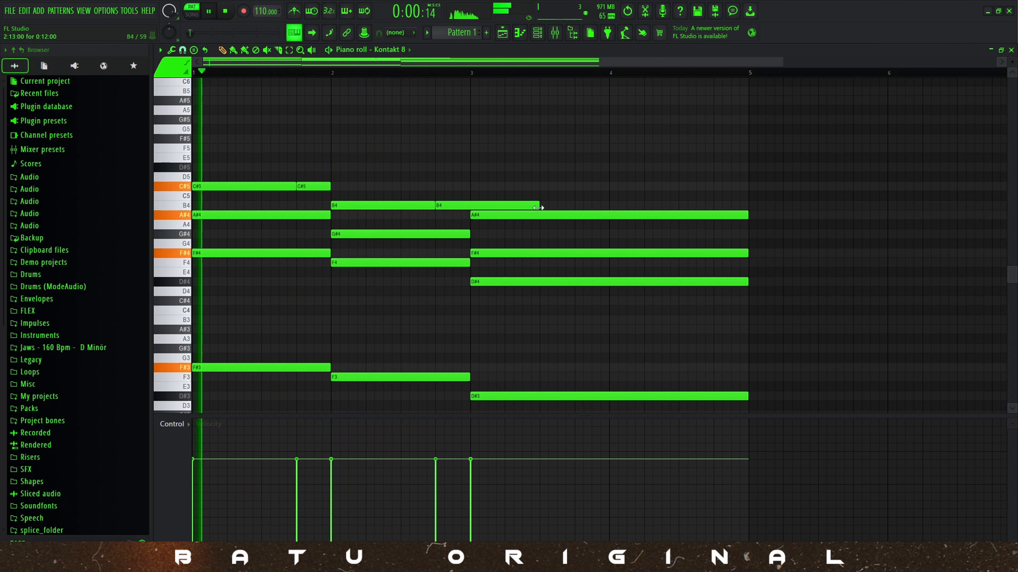
# Shorten the last chord's A#4 to 1:12:00 and add a 4-step A#4 after it, ending at bar 5.
pyautogui.moveTo(746, 215); pyautogui.dragTo(716, 215)
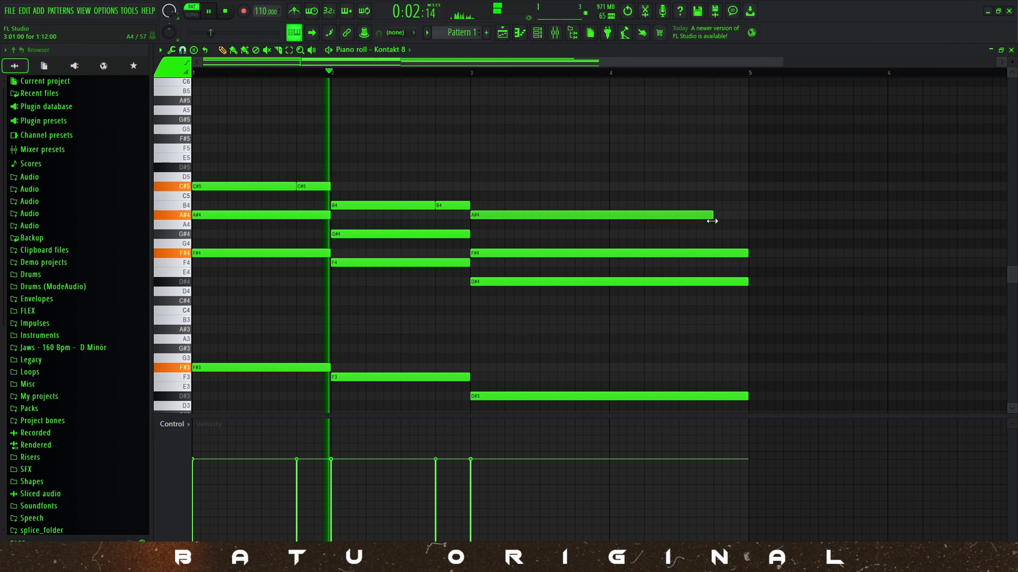
pyautogui.click(717, 216)
pyautogui.moveTo(957, 215); pyautogui.dragTo(748, 225)
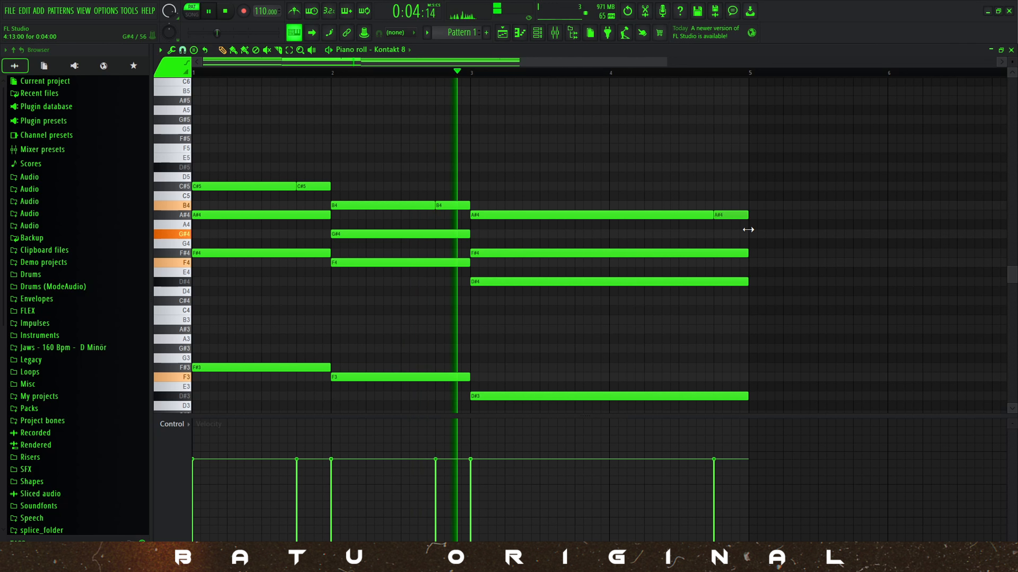
pyautogui.press('space')
# Try strumming all notes with the strumizer's existing settings, and play the pattern back.
pyautogui.scroll(1, 236, 204)
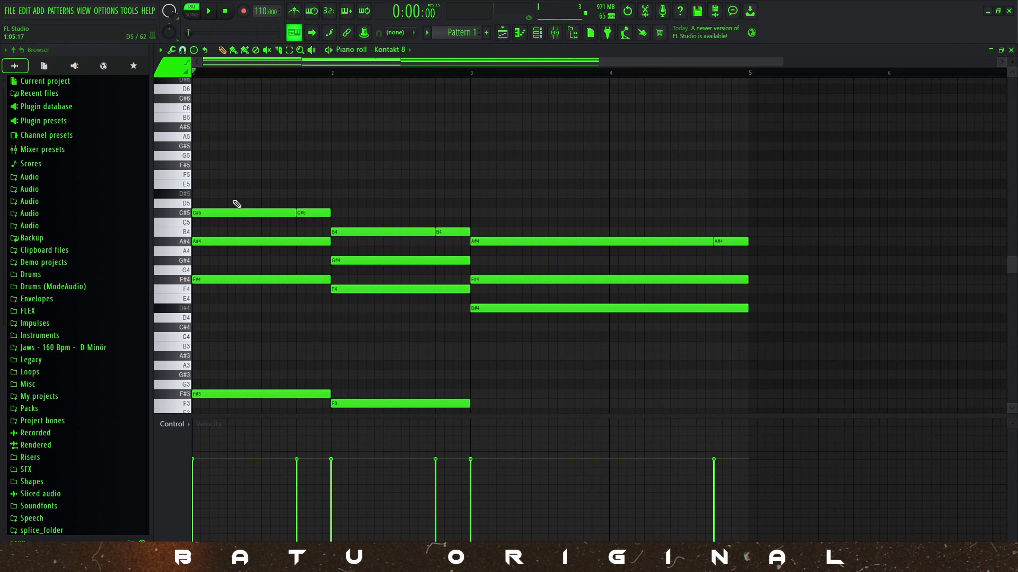
pyautogui.hotkey('ctrl', 'a')
pyautogui.hotkey('alt', 's')
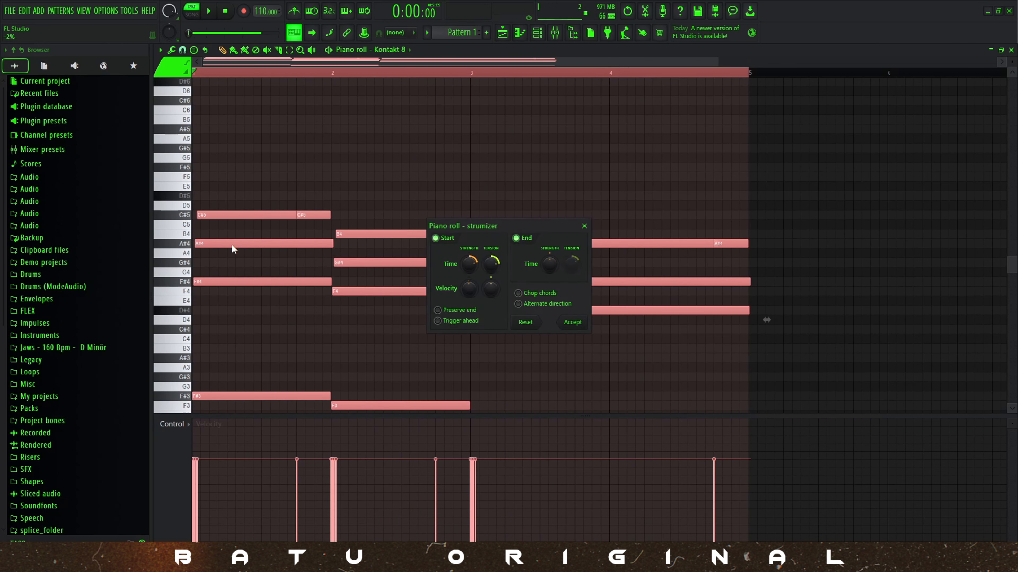
pyautogui.click(572, 324)
pyautogui.press('space')
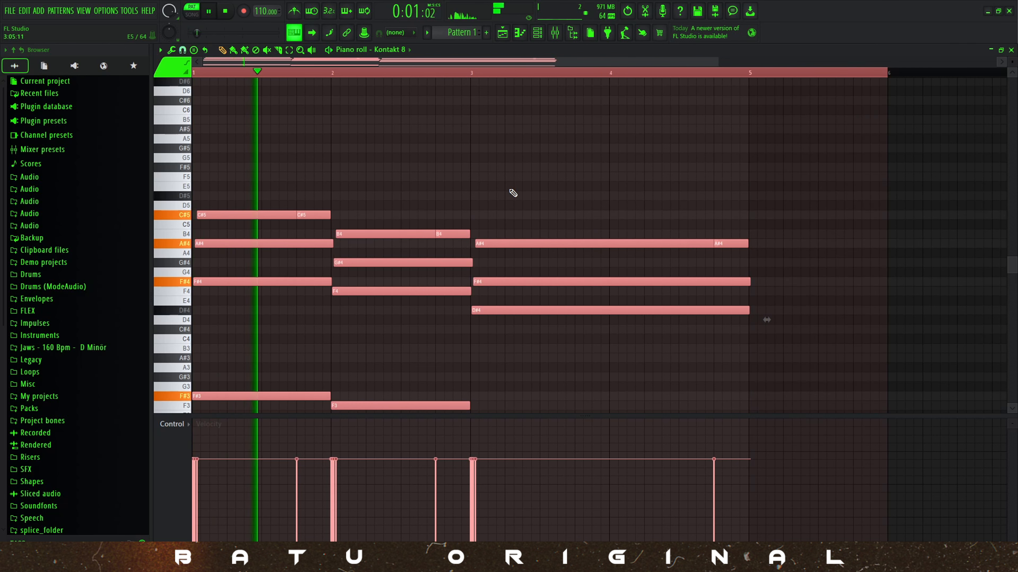
pyautogui.press('space')
pyautogui.hotkey('ctrl', 'z')
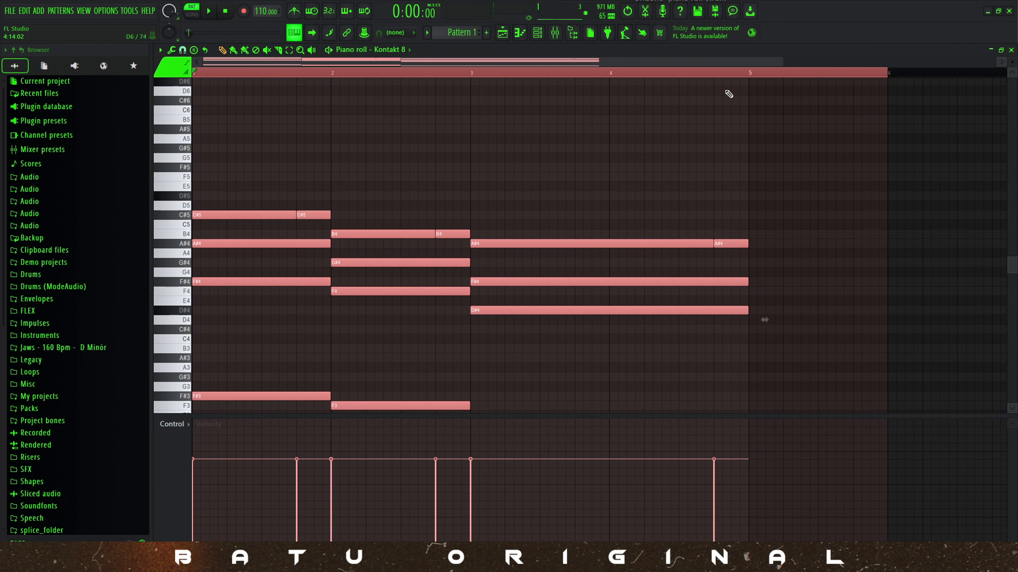
# Strum all notes with the strumizer, using a lower start-time strength for a subtler offset.
pyautogui.hotkey('ctrl', 'd')
pyautogui.hotkey('ctrl', 'a')
pyautogui.hotkey('alt', 's')
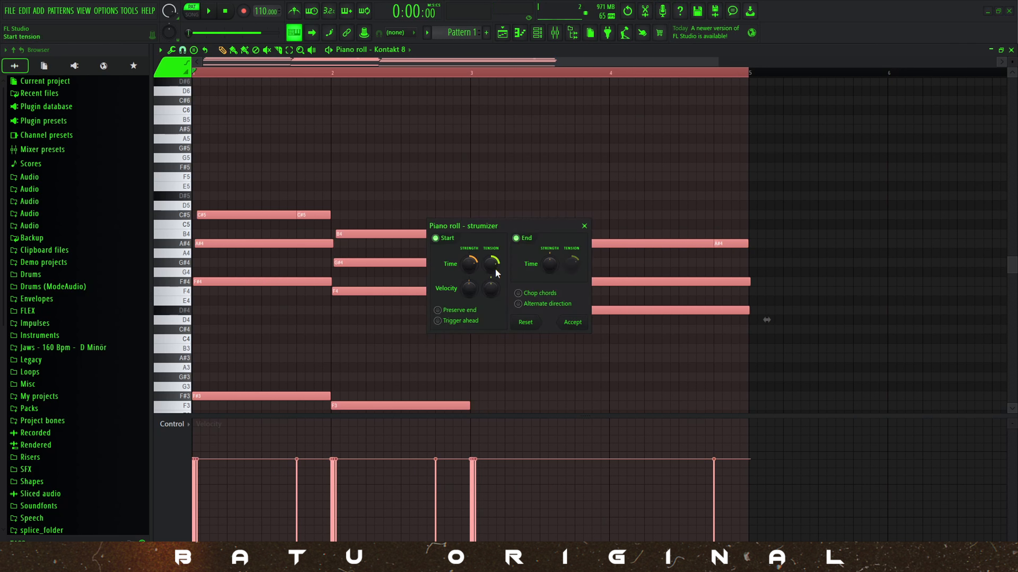
pyautogui.moveTo(765, 319)
pyautogui.mouseDown()
pyautogui.moveTo(792, 320)
pyautogui.moveTo(768, 319)
pyautogui.mouseUp()
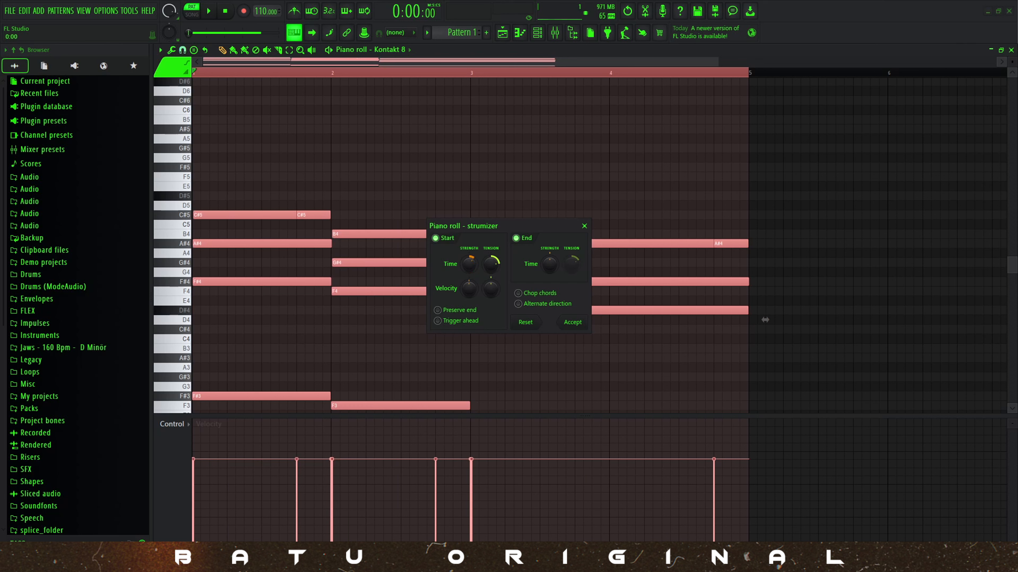
pyautogui.click(573, 323)
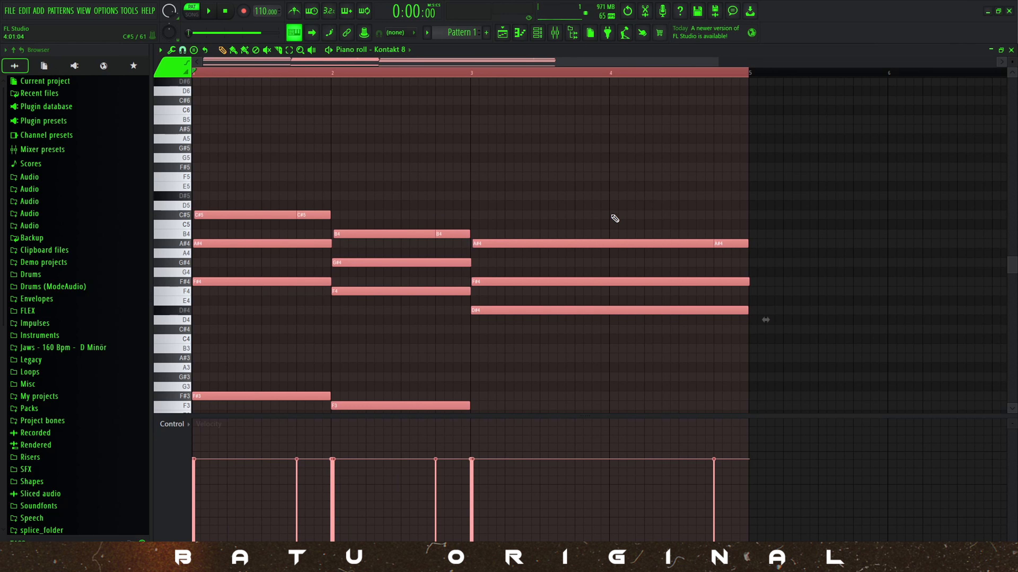
# Try quick quantize and quick legato on the strummed notes while playing the pattern.
pyautogui.press('space')
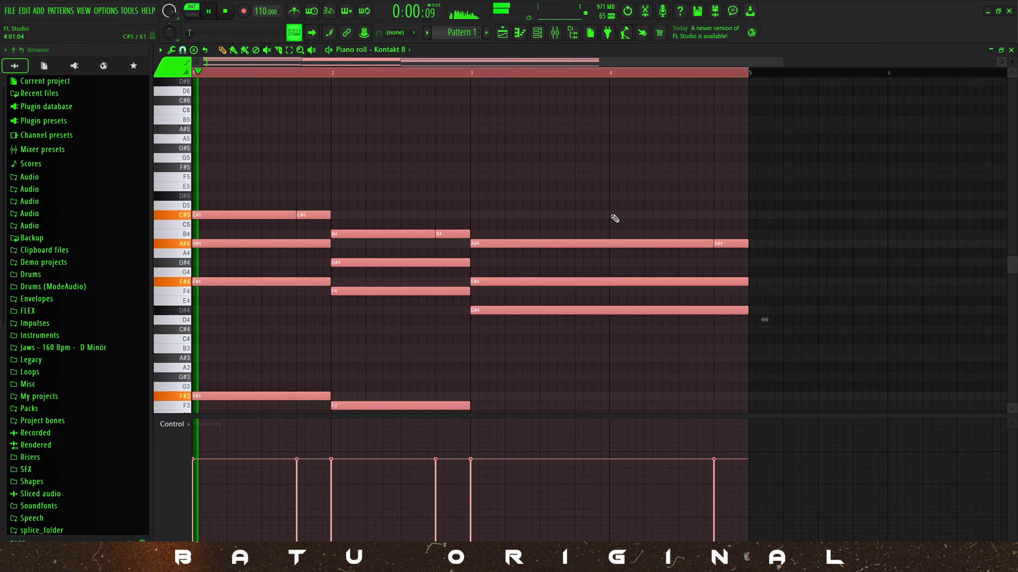
pyautogui.press('space')
pyautogui.hotkey('ctrl', 'l')
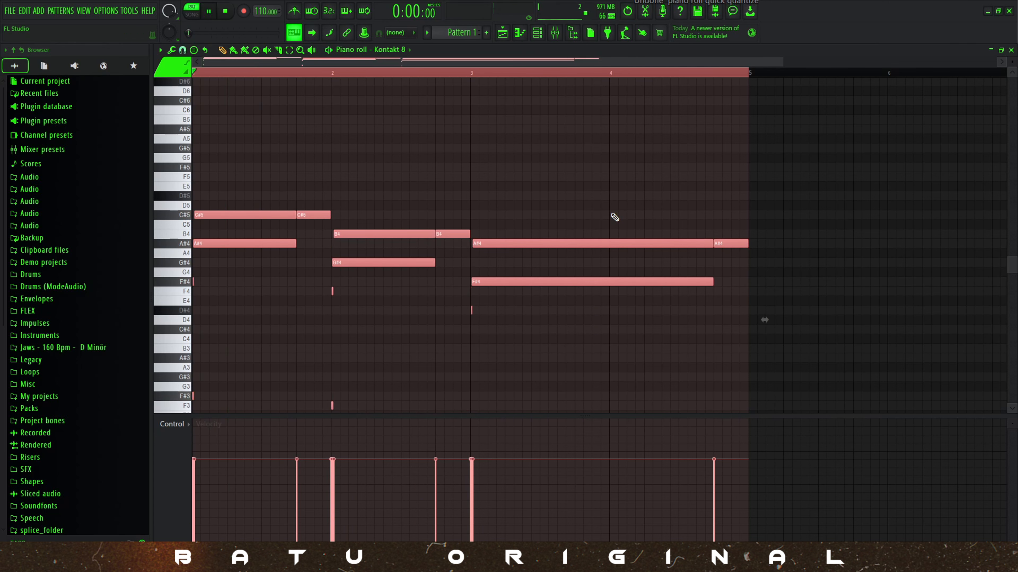
pyautogui.press('space')
pyautogui.scroll(-2, 437, 134)
pyautogui.press('space')
pyautogui.hotkey('ctrl', 'z')
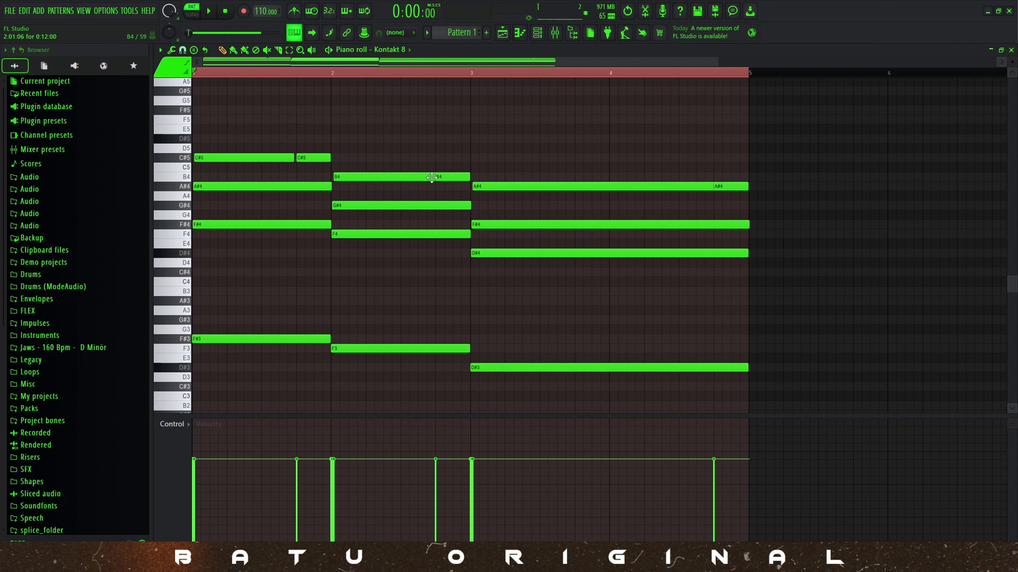
# Trim the ends of the long B4 and A#4 notes to leave tiny gaps before their repeats, and play the pattern.
pyautogui.keyDown('ctrl'); pyautogui.keyDown('shift'); pyautogui.click(663, 188); pyautogui.keyUp('shift'); pyautogui.keyUp('ctrl')
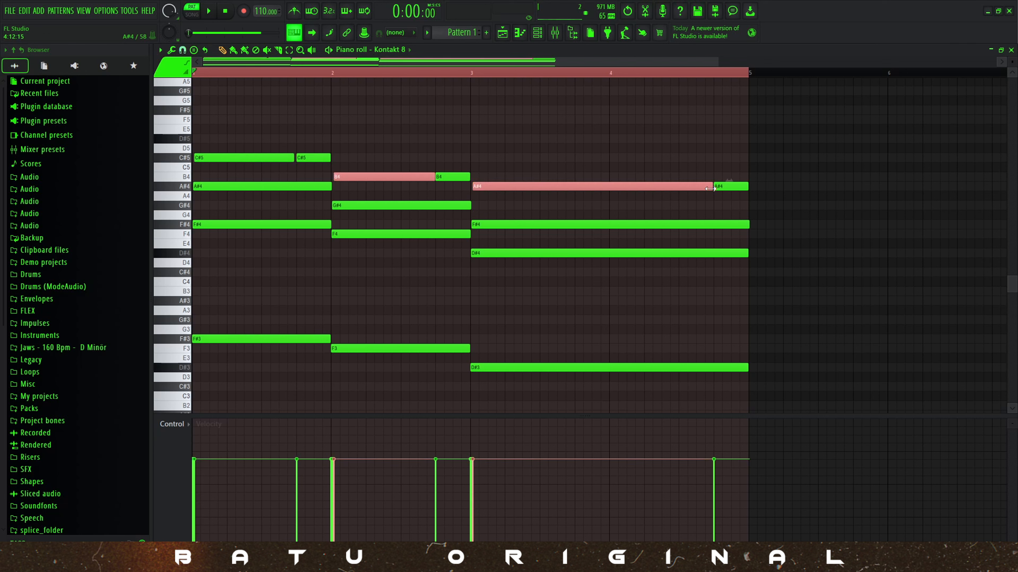
pyautogui.click(699, 162)
pyautogui.press('space')
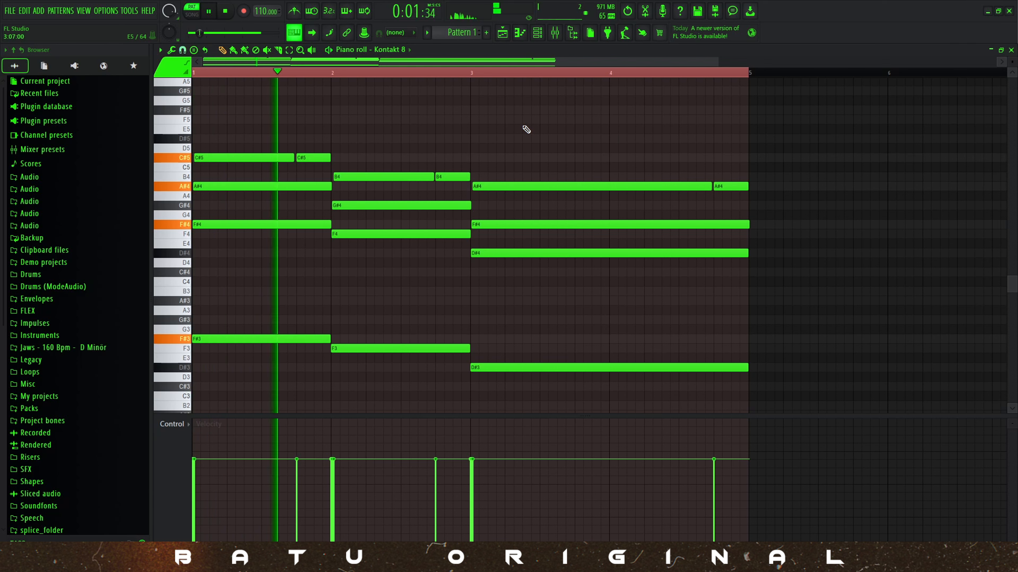
pyautogui.rightClick(476, 76)
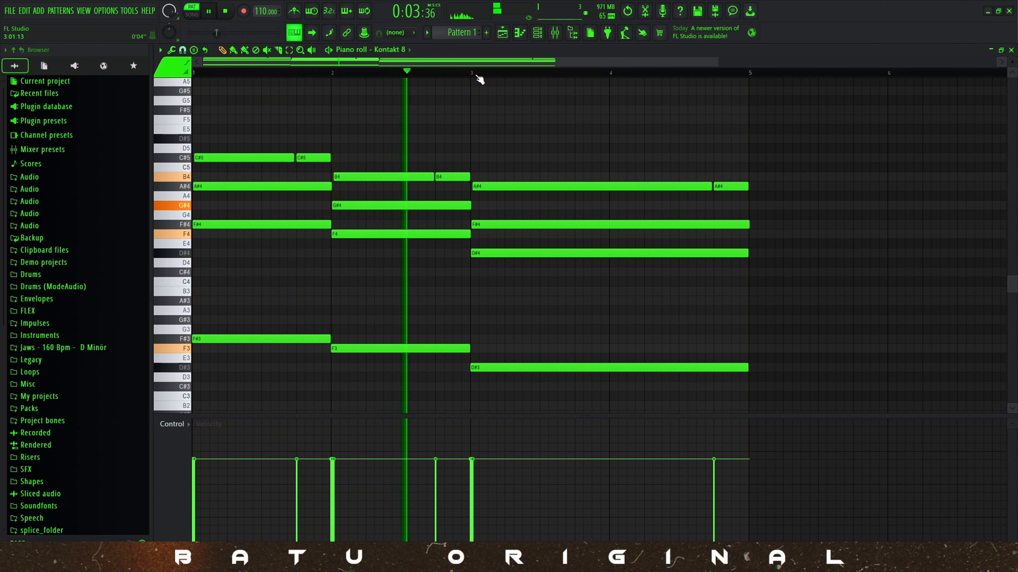
pyautogui.press('space')
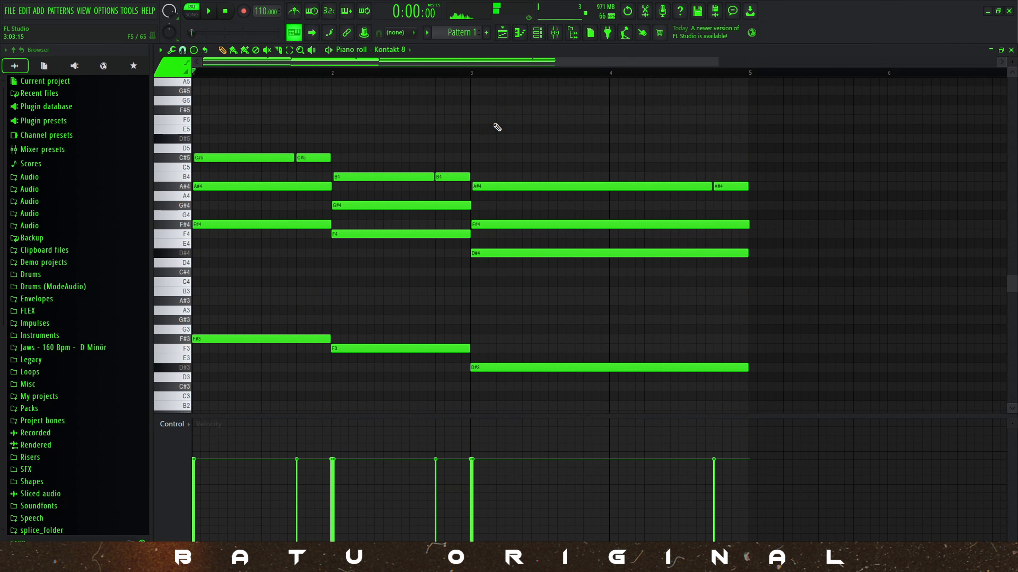
# Leave the piano roll and delete the four step-sequenced channels above the Kontakt 8 channel in the channel rack.
pyautogui.press('Escape')
pyautogui.rightClick(235, 145)
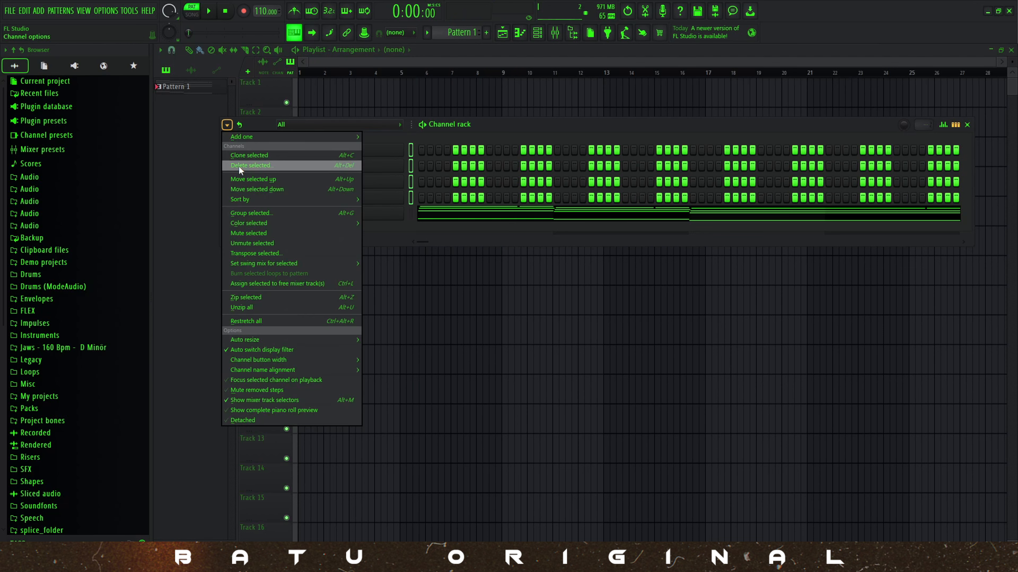
pyautogui.click(239, 166)
pyautogui.click(552, 316)
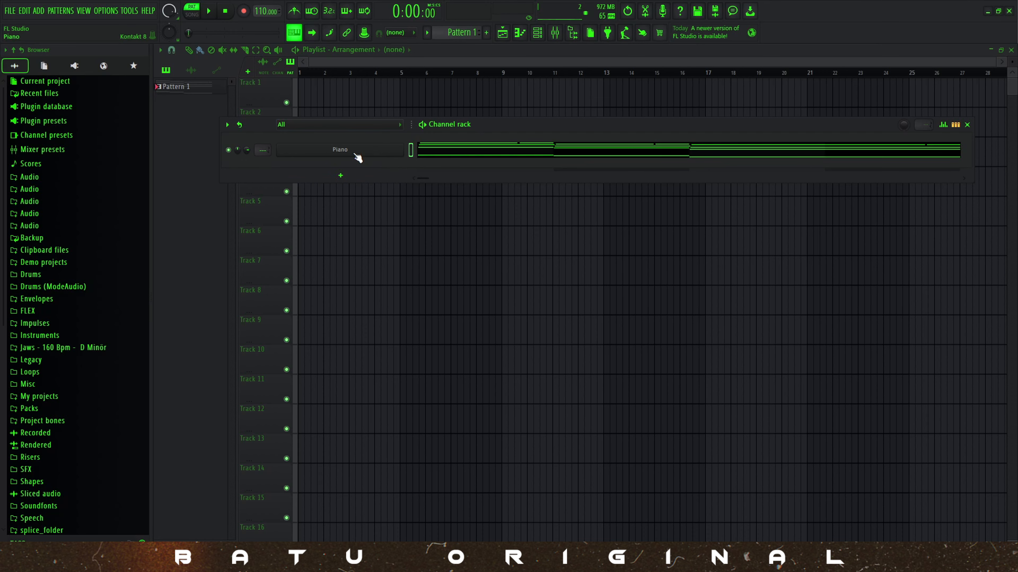
# Load Fruity Parametric EQ 2 into effect slot 1 of the Piano mixer track.
pyautogui.press('F9')
pyautogui.click(921, 83)
pyautogui.moveTo(913, 96)
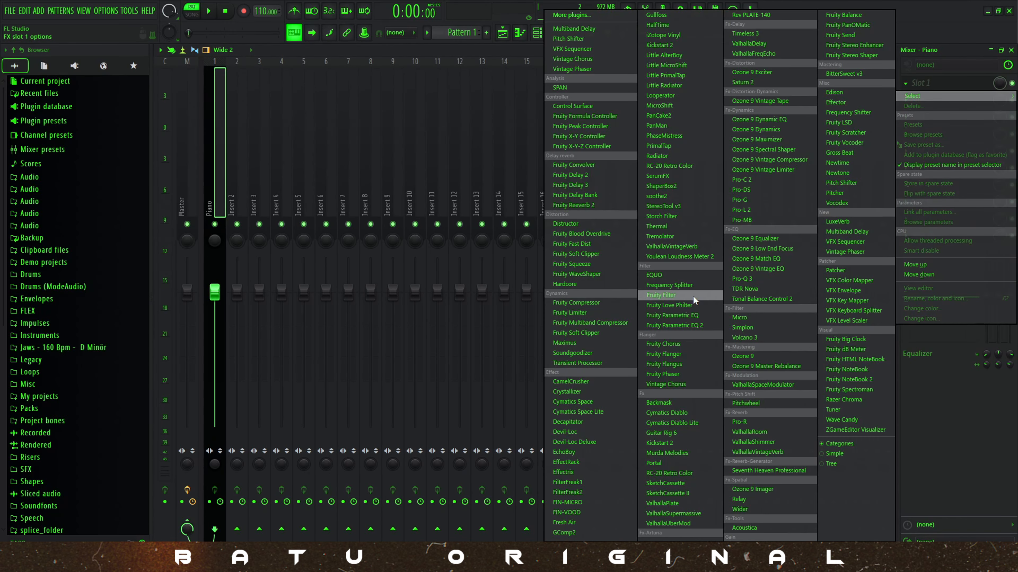
pyautogui.click(689, 325)
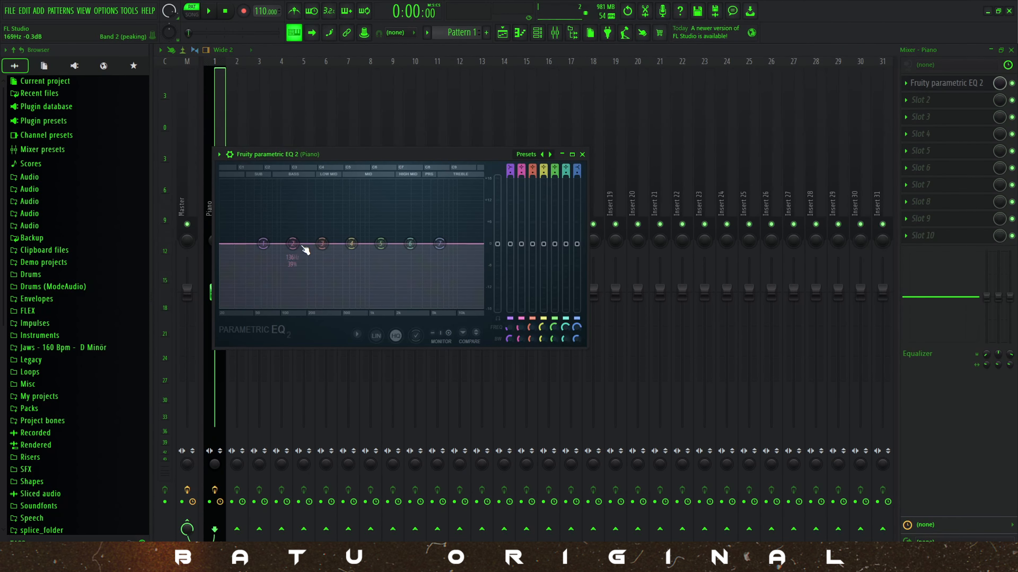
# Turn EQ band 1 into a high-pass filter with a steeper slope and a cutoff of 90 Hz while the pattern plays.
pyautogui.press('space')
pyautogui.rightClick(263, 245)
pyautogui.moveTo(281, 272)
pyautogui.click(318, 301)
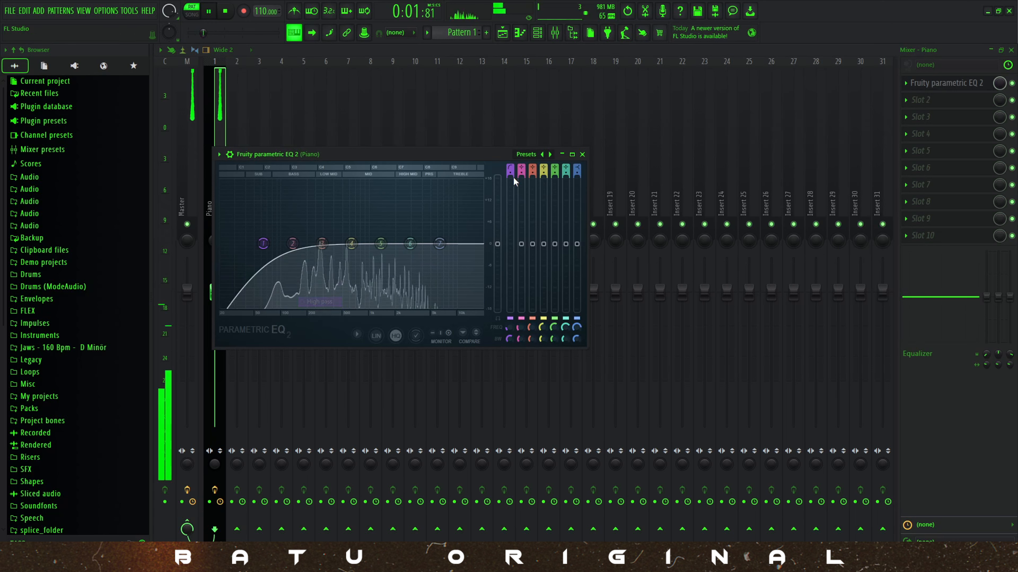
pyautogui.moveTo(510, 173); pyautogui.dragTo(510, 164)
pyautogui.moveTo(510, 328); pyautogui.dragTo(509, 321)
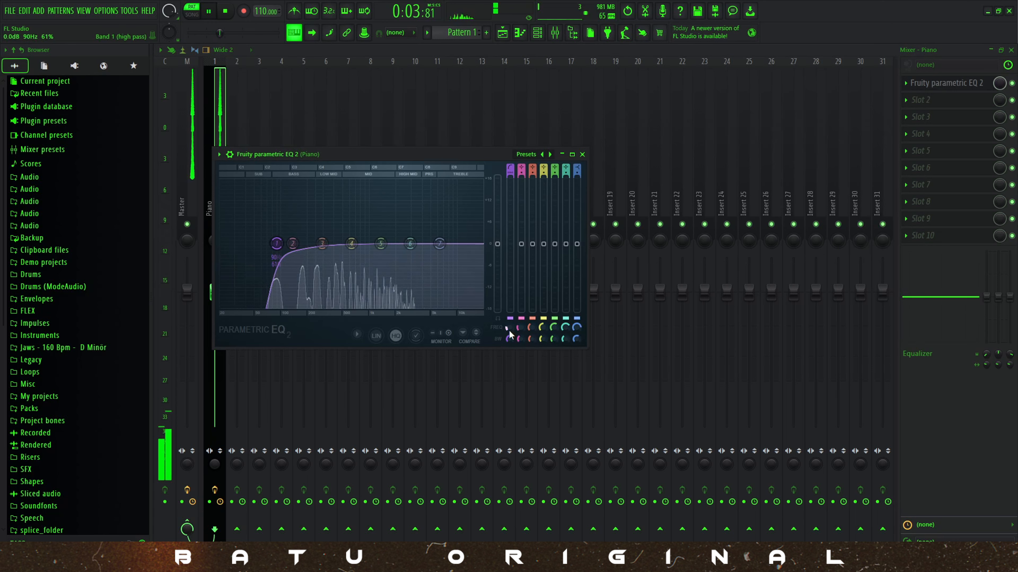
# Gently boost EQ bands 4 to 7, with band 6 at 2.5 dB, and close the equalizer.
pyautogui.moveTo(349, 247); pyautogui.dragTo(353, 240)
pyautogui.moveTo(439, 244); pyautogui.dragTo(379, 238)
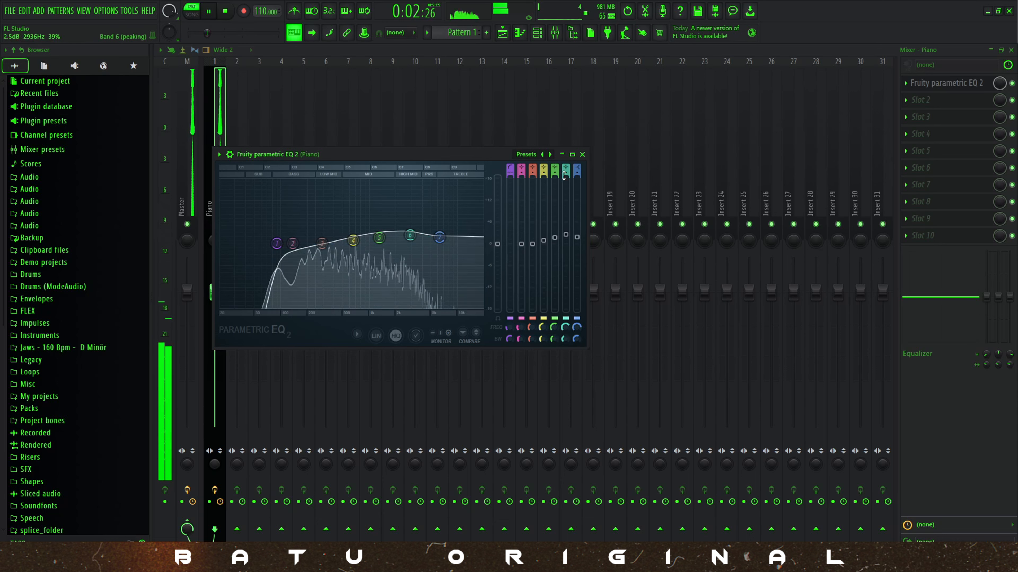
pyautogui.click(582, 154)
# Load ValhallaVintageVerb into slot 10 of the Piano track, set its mix to 42 %, and close the reverb.
pyautogui.click(928, 237)
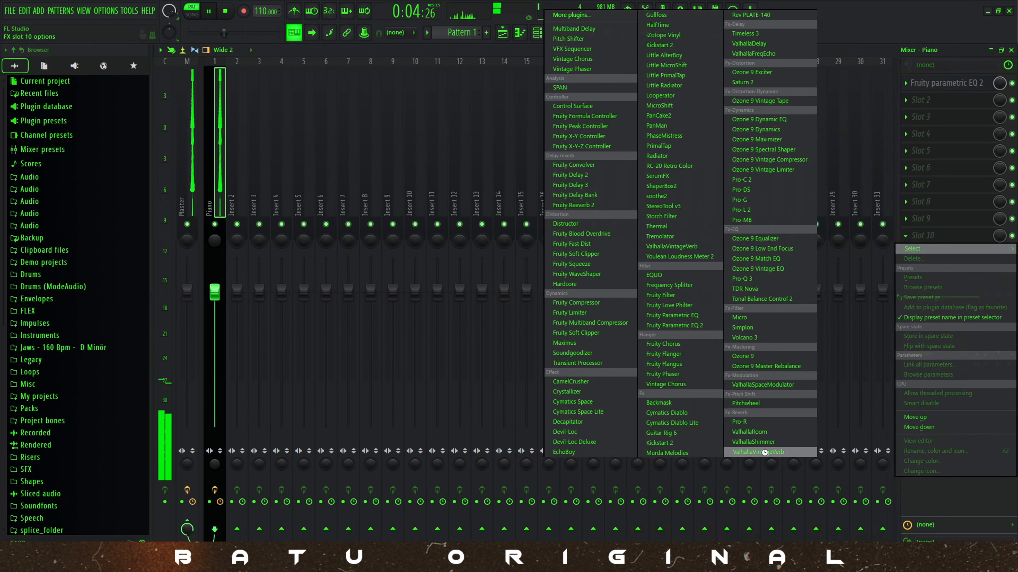
pyautogui.click(769, 452)
pyautogui.moveTo(262, 252); pyautogui.dragTo(259, 314)
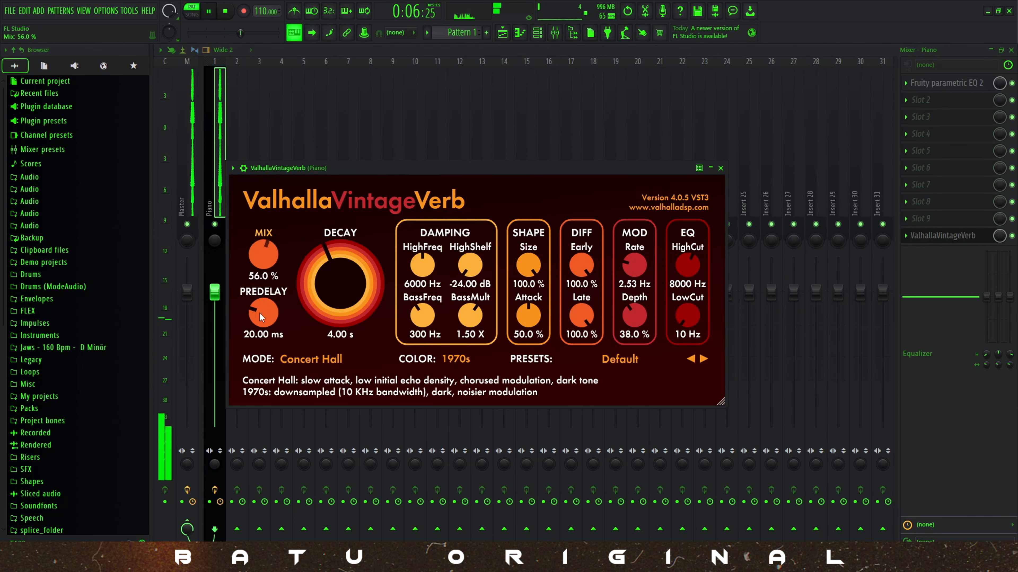
pyautogui.click(538, 37)
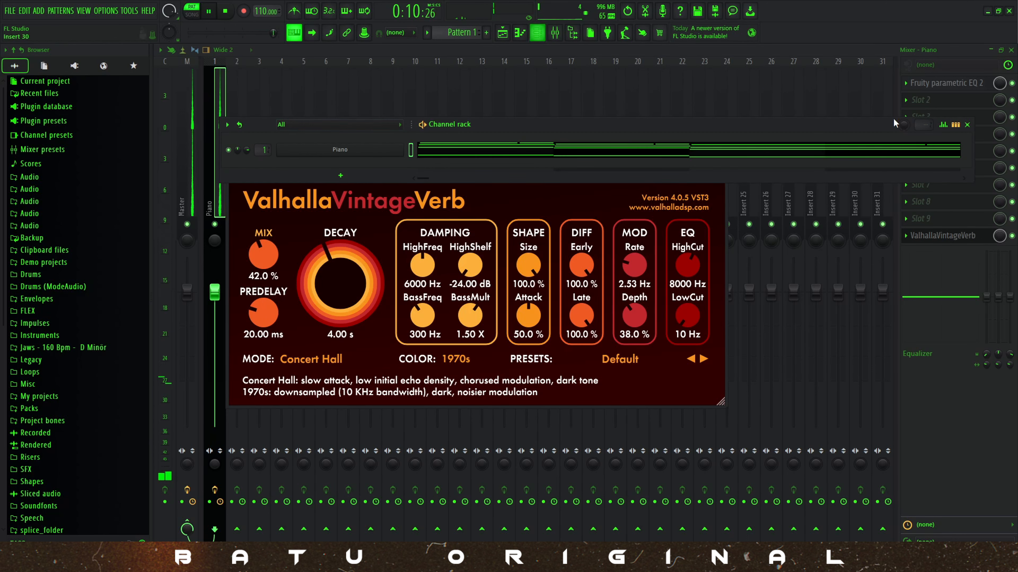
pyautogui.click(967, 125)
pyautogui.click(955, 207)
pyautogui.press('space')
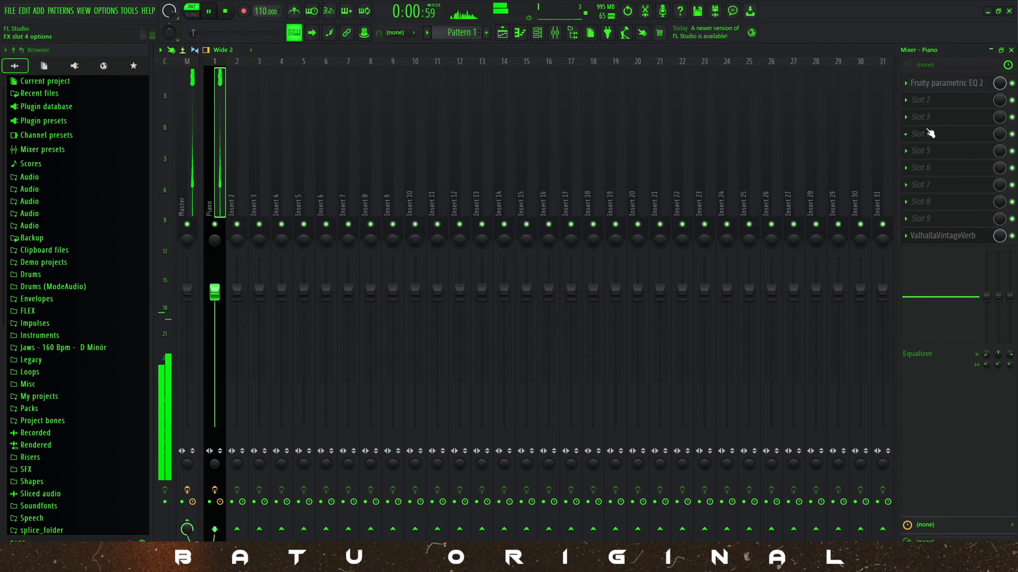
# Set the mix of ValhallaVintageVerb on the Piano track to 23.6 % and close the reverb.
pyautogui.click(930, 241)
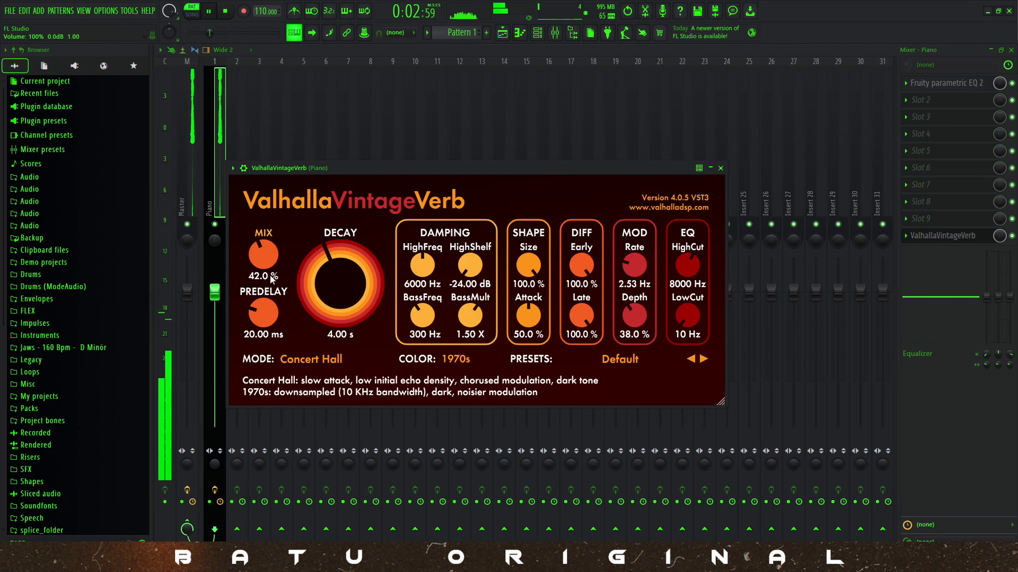
pyautogui.moveTo(263, 251); pyautogui.dragTo(263, 260)
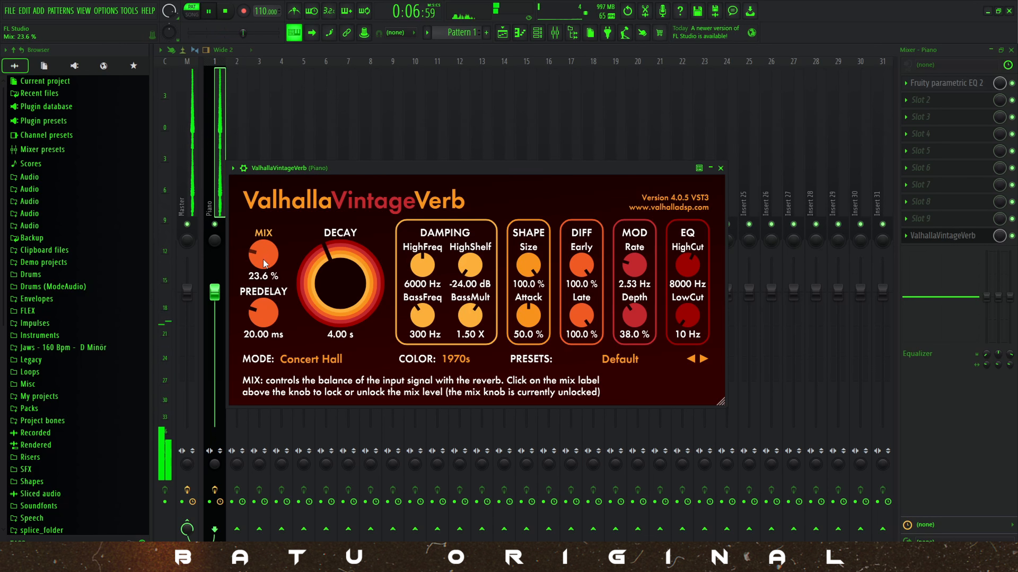
pyautogui.click(721, 168)
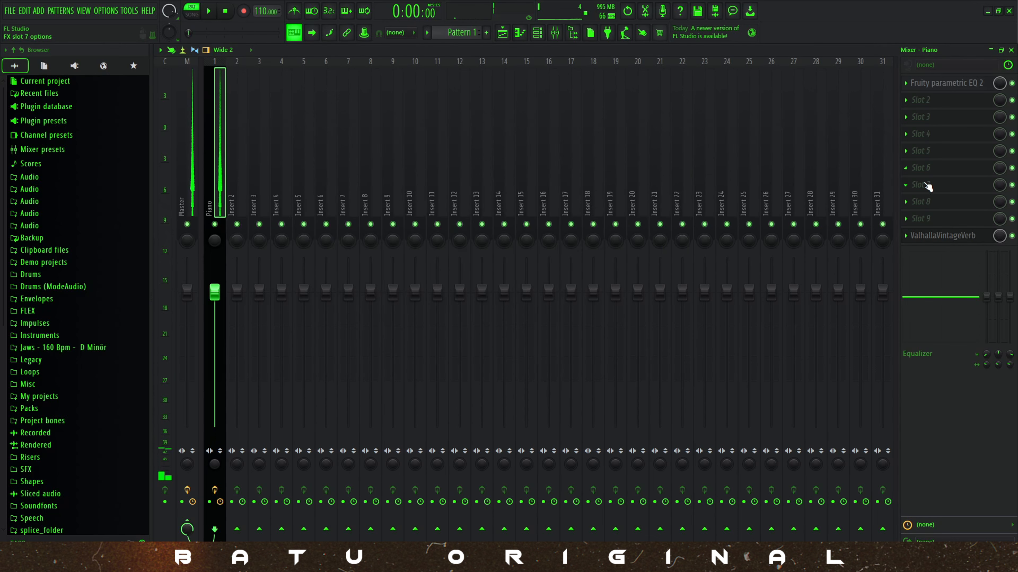
# Load Fruity Delay 3 into slot 9 of the Piano mixer track and play the pattern.
pyautogui.click(936, 219)
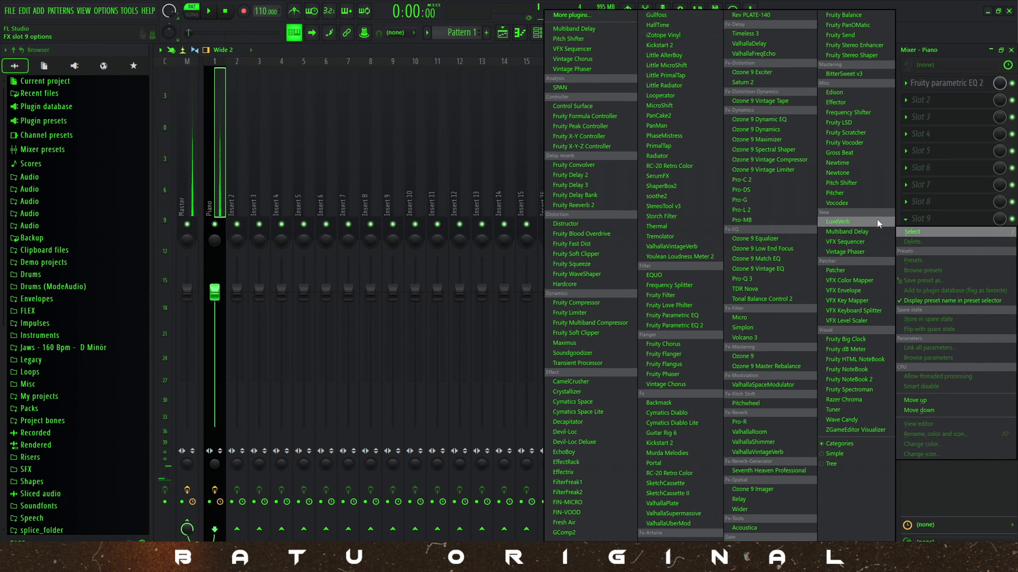
pyautogui.click(591, 185)
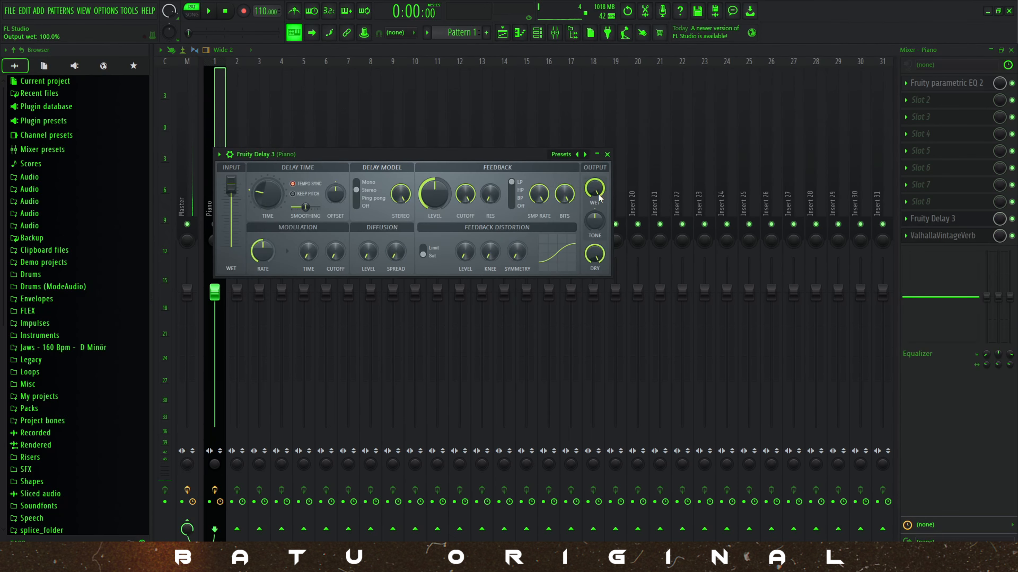
pyautogui.press('space')
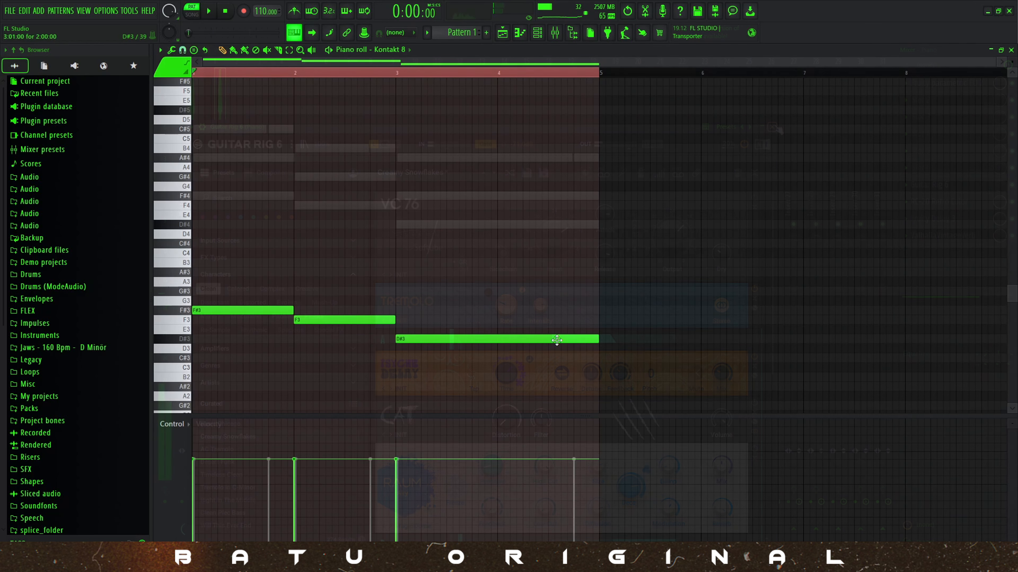
# Transpose the three bass notes in the Kontakt 8 piano roll up an octave to F#4, F4 and D#4.
pyautogui.moveTo(213, 268); pyautogui.dragTo(677, 419)
pyautogui.hotkey('ctrl', 'Up')
pyautogui.click(207, 205)
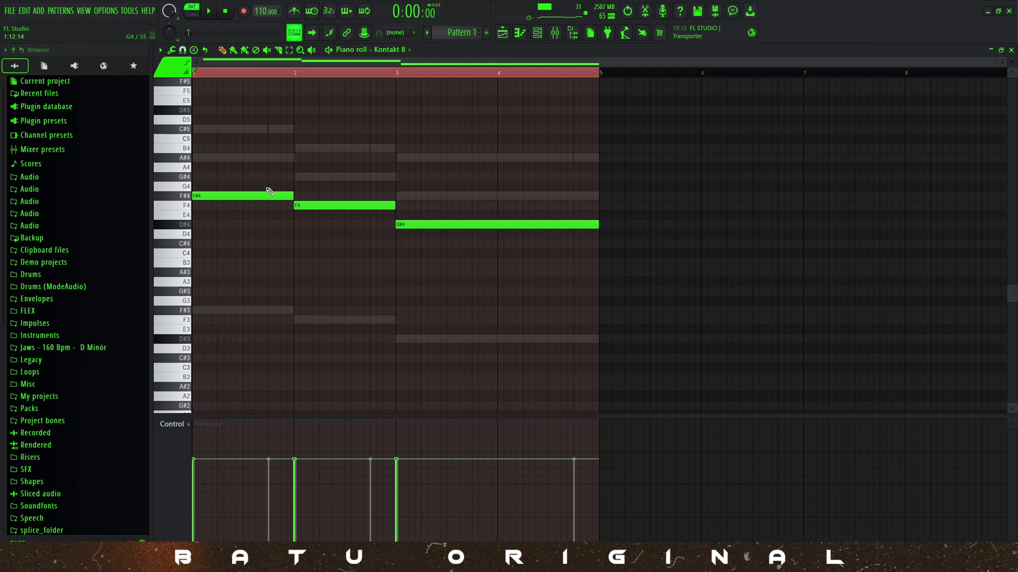
# Stack copies of the root notes into chords with A#4 and C#5, A4 and C5, and G4 and A#4, and play them.
pyautogui.hotkey('ctrl', 'a')
pyautogui.keyDown('shift'); pyautogui.moveTo(266, 195); pyautogui.dragTo(256, 127); pyautogui.keyUp('shift')
pyautogui.press('space')
pyautogui.keyDown('ctrl'); pyautogui.click(359, 116); pyautogui.keyUp('ctrl')
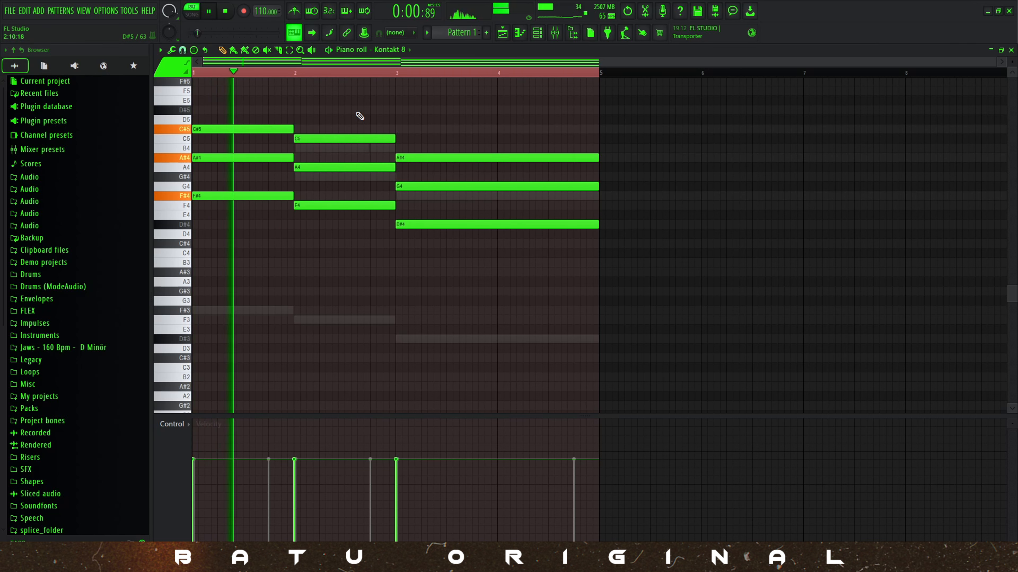
# Duplicate the chords' middle notes A#4, A4 and G4 one octave higher and play the result.
pyautogui.scroll(3, 359, 116)
pyautogui.press('space')
pyautogui.hotkey('ctrl', 'a')
pyautogui.keyDown('ctrl'); pyautogui.click(359, 116); pyautogui.keyUp('ctrl')
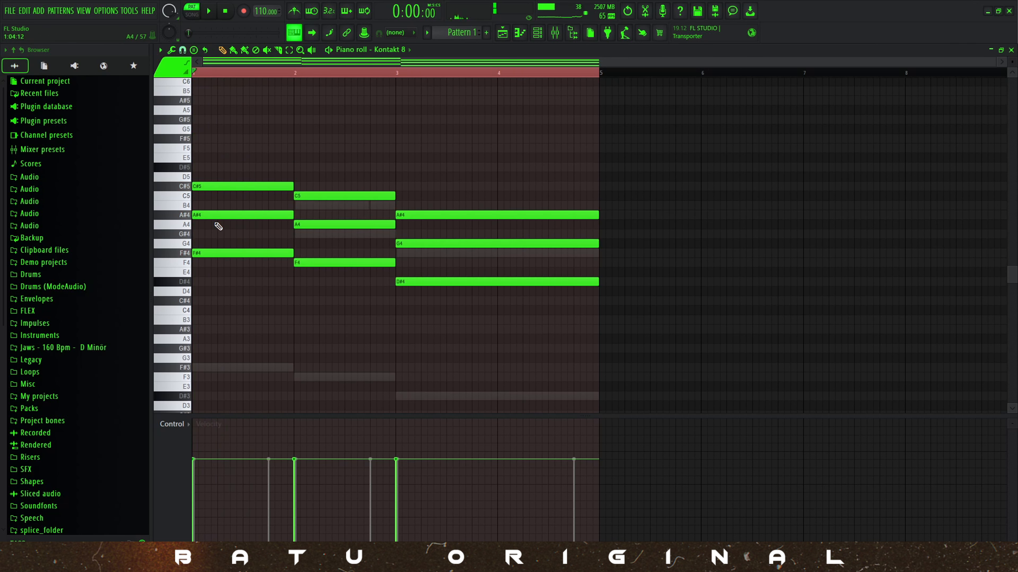
pyautogui.keyDown('ctrl'); pyautogui.moveTo(227, 211); pyautogui.dragTo(425, 243); pyautogui.keyUp('ctrl')
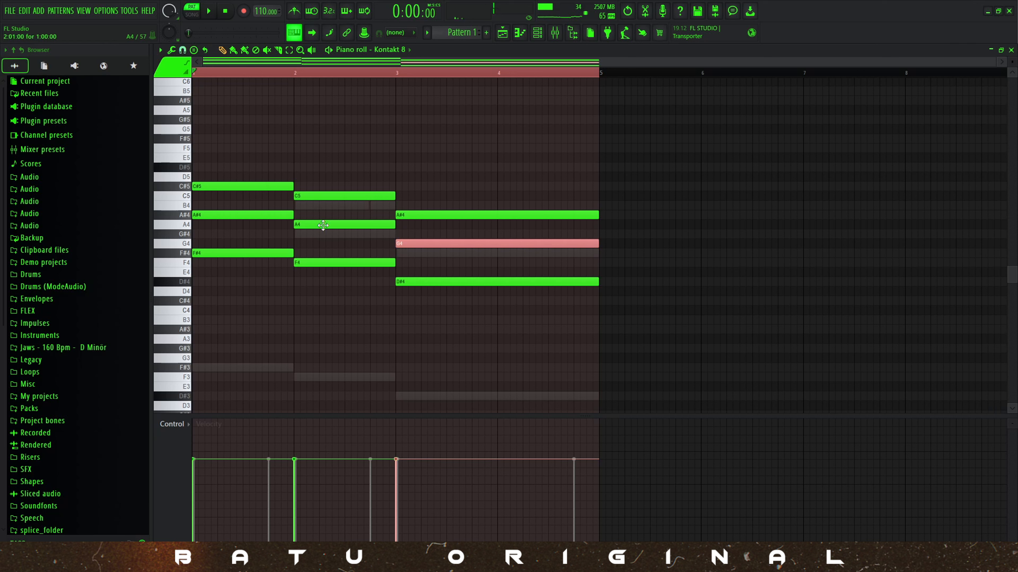
pyautogui.doubleClick(271, 213)
pyautogui.keyDown('ctrl'); pyautogui.keyDown('shift'); pyautogui.moveTo(269, 224); pyautogui.dragTo(271, 213); pyautogui.keyUp('shift'); pyautogui.keyUp('ctrl')
pyautogui.press('Escape')
pyautogui.hotkey('ctrl', 'Up')
pyautogui.press('space')
pyautogui.keyDown('ctrl'); pyautogui.click(309, 172); pyautogui.keyUp('ctrl')
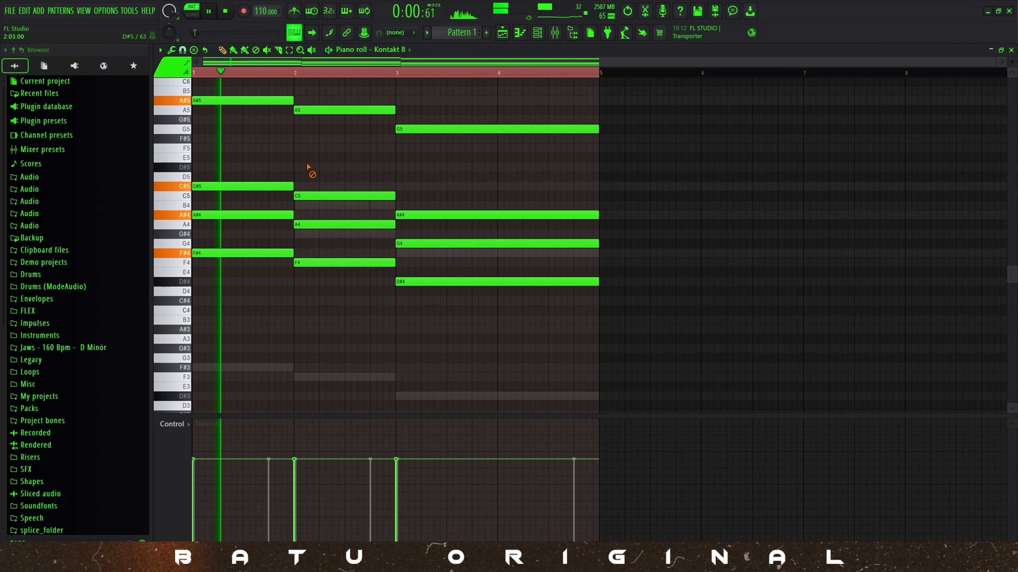
# Delete the original A#4, A4 and G4 middle notes and lower the A5 note in bar 2 to G#5.
pyautogui.rightClick(282, 217)
pyautogui.rightClick(298, 222)
pyautogui.rightClick(439, 244)
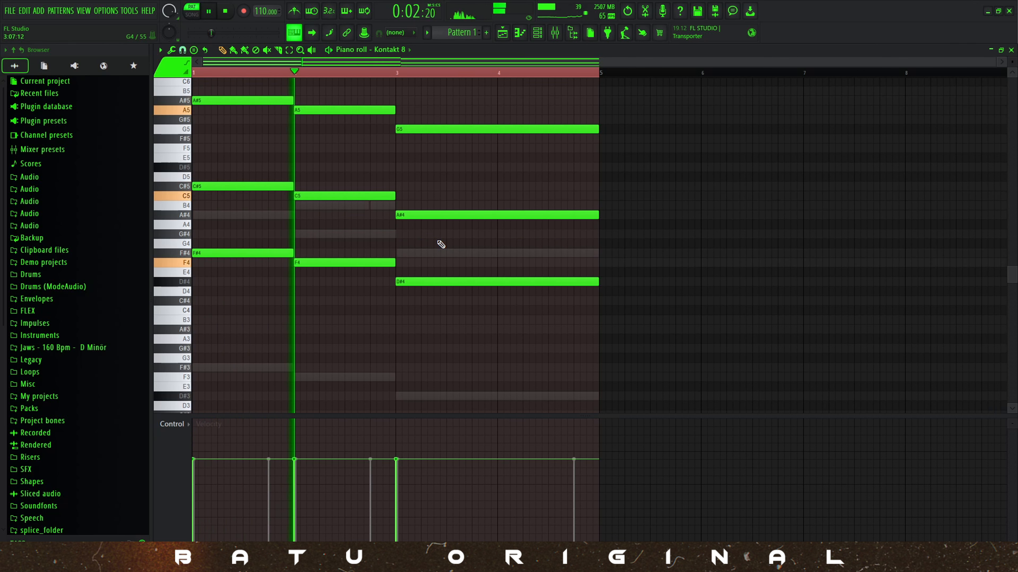
pyautogui.scroll(1, 453, 193)
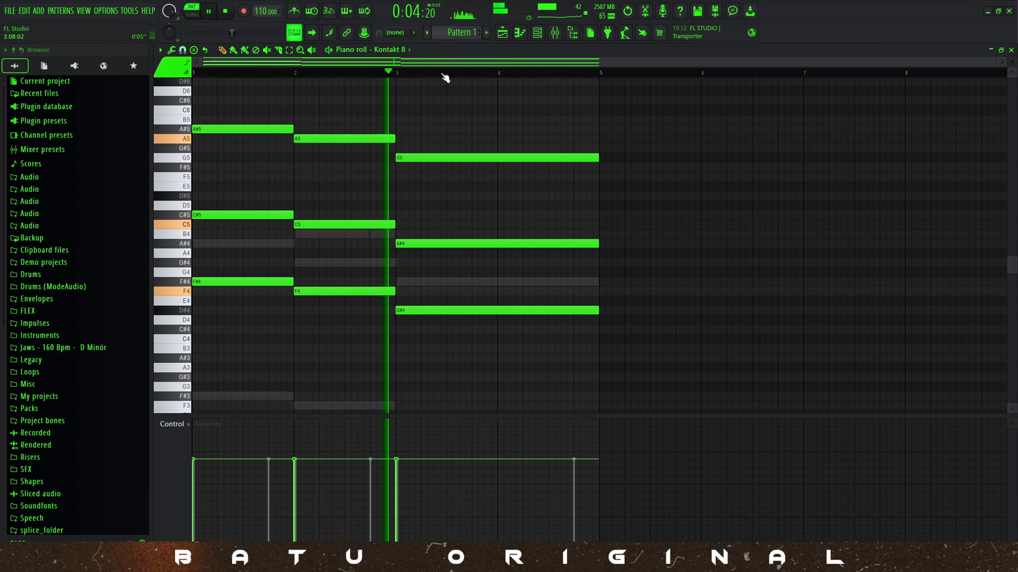
pyautogui.press('space')
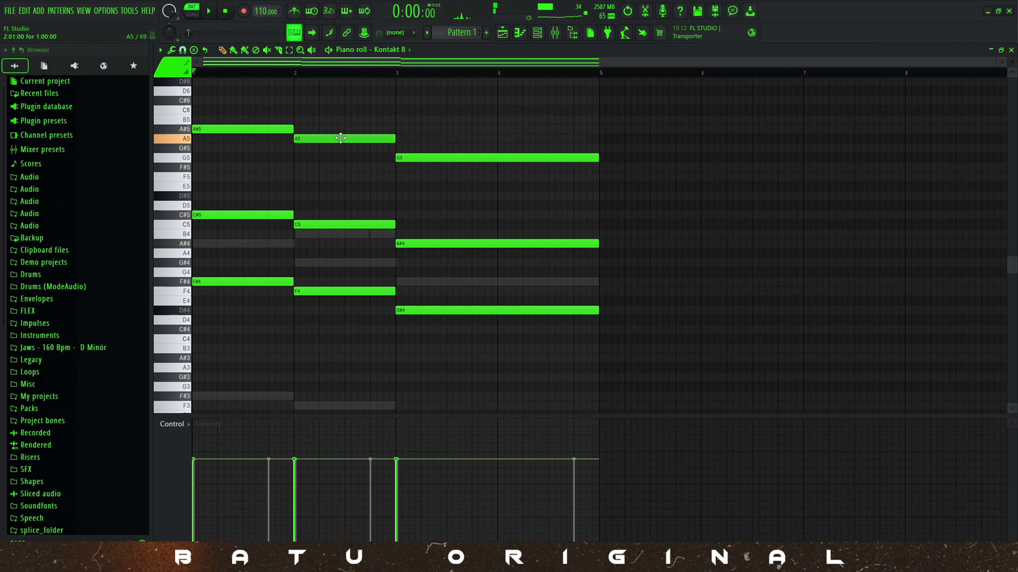
pyautogui.moveTo(341, 139); pyautogui.dragTo(338, 148)
pyautogui.press('space')
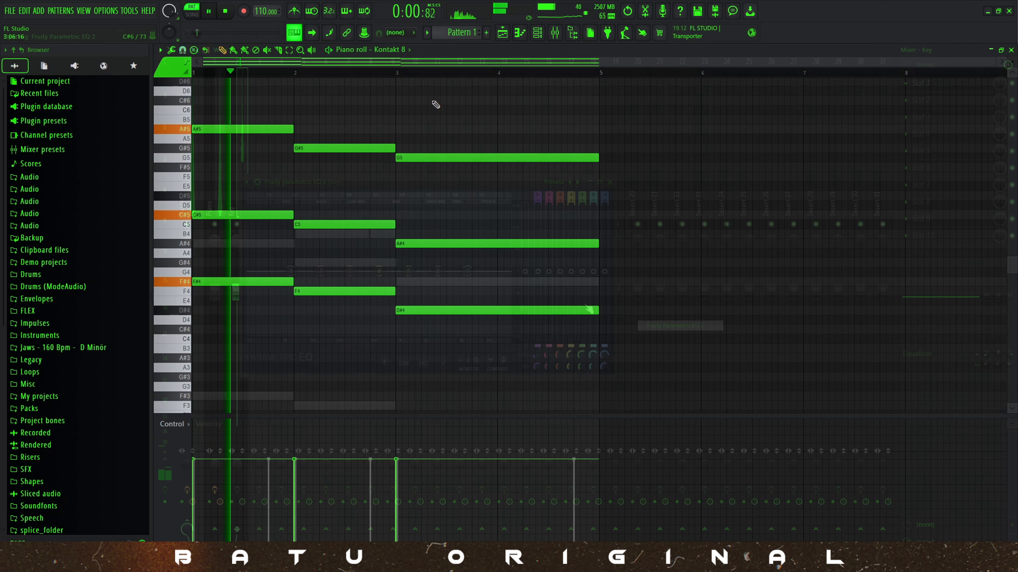
# Apply the 20Hz + 18kHz cut preset to the Key track's equalizer and raise its low-pass and high-pass cutoffs.
pyautogui.press('F9')
pyautogui.click(577, 181)
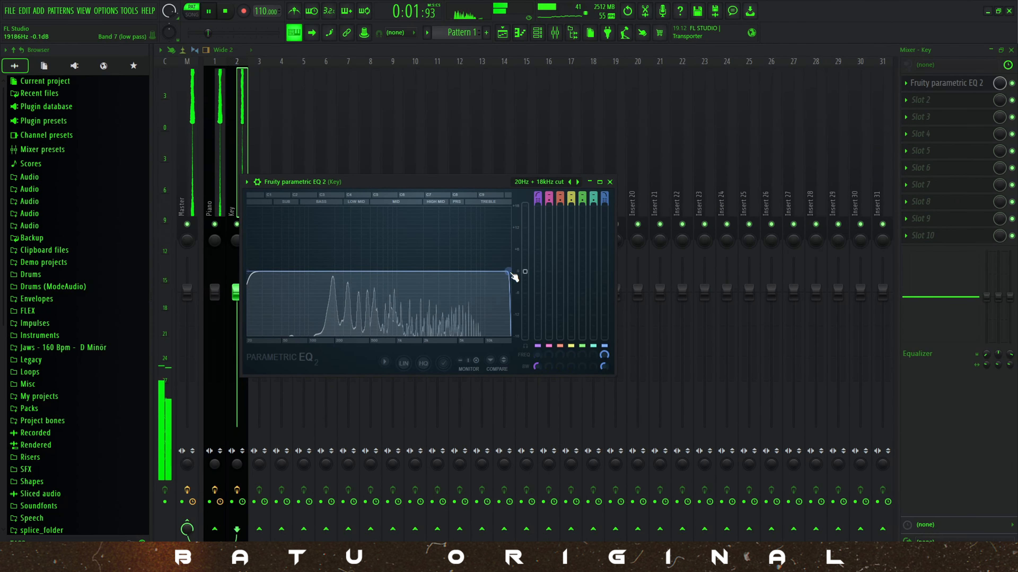
pyautogui.moveTo(509, 271)
pyautogui.mouseDown()
pyautogui.moveTo(450, 268)
pyautogui.moveTo(509, 271)
pyautogui.mouseUp()
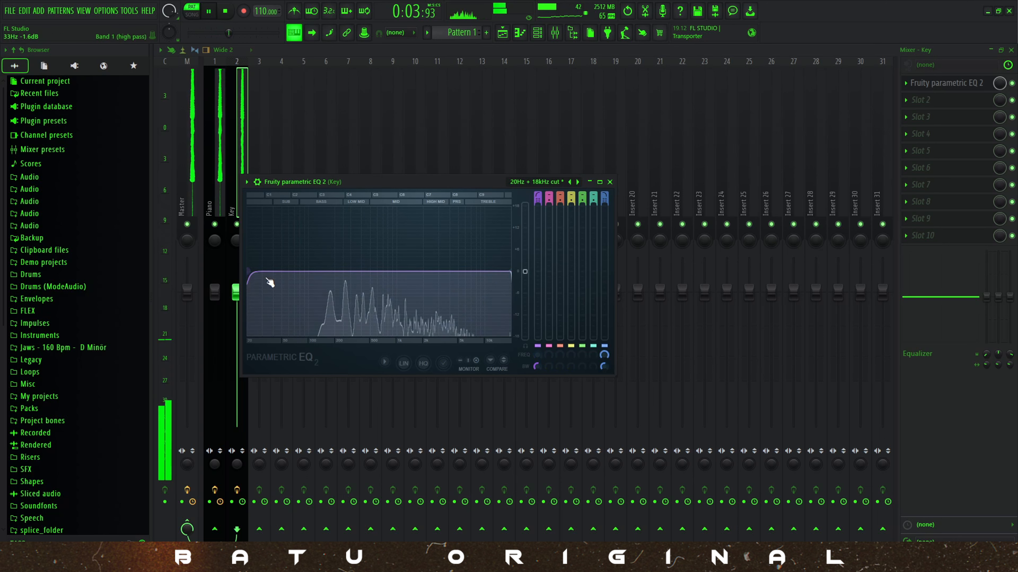
pyautogui.moveTo(249, 272); pyautogui.dragTo(350, 271)
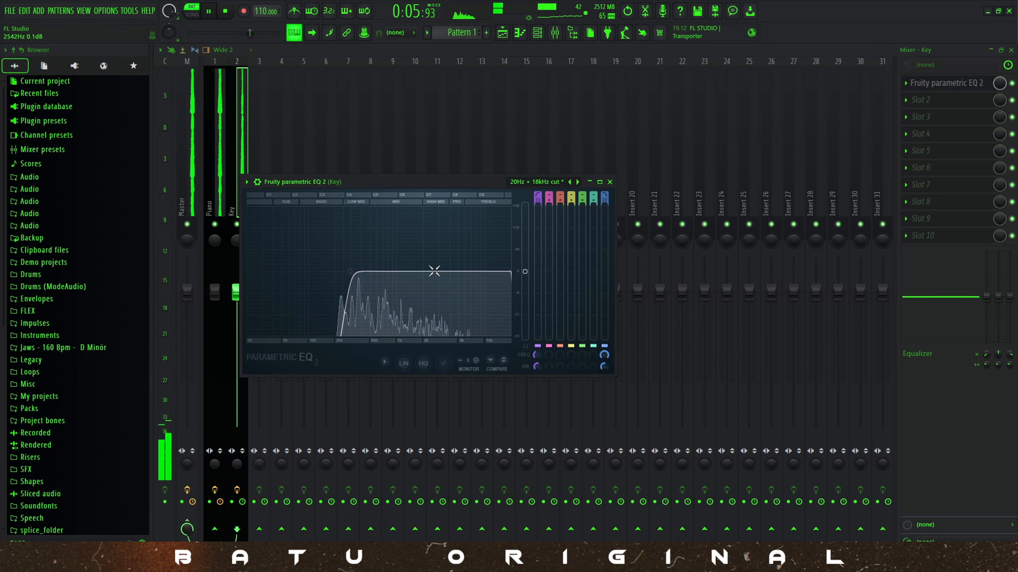
pyautogui.moveTo(519, 273); pyautogui.dragTo(524, 257)
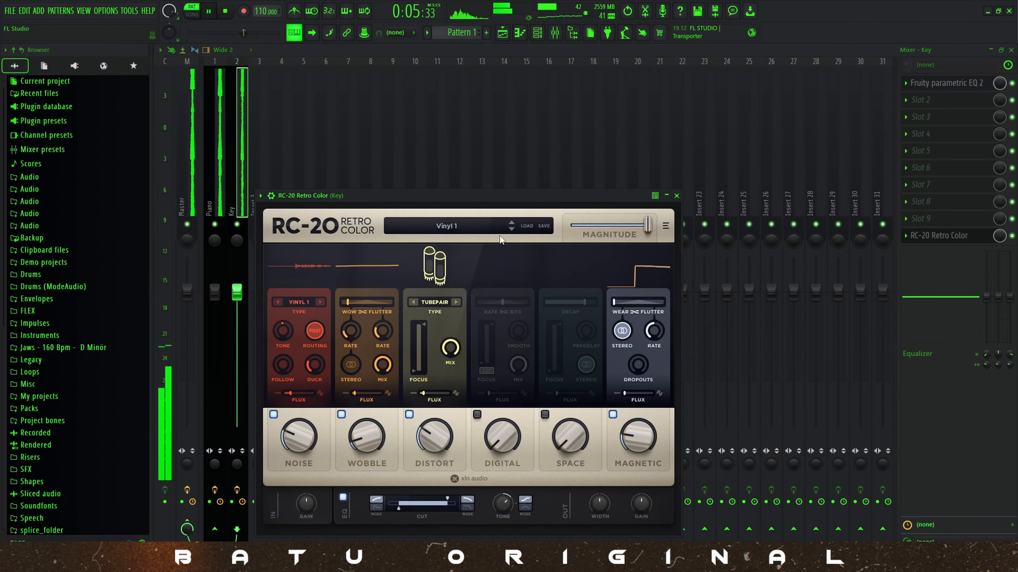
# Step through the presets of RC-20 Retro Color on the Key track to Transmitting From Space.
pyautogui.click(510, 229)
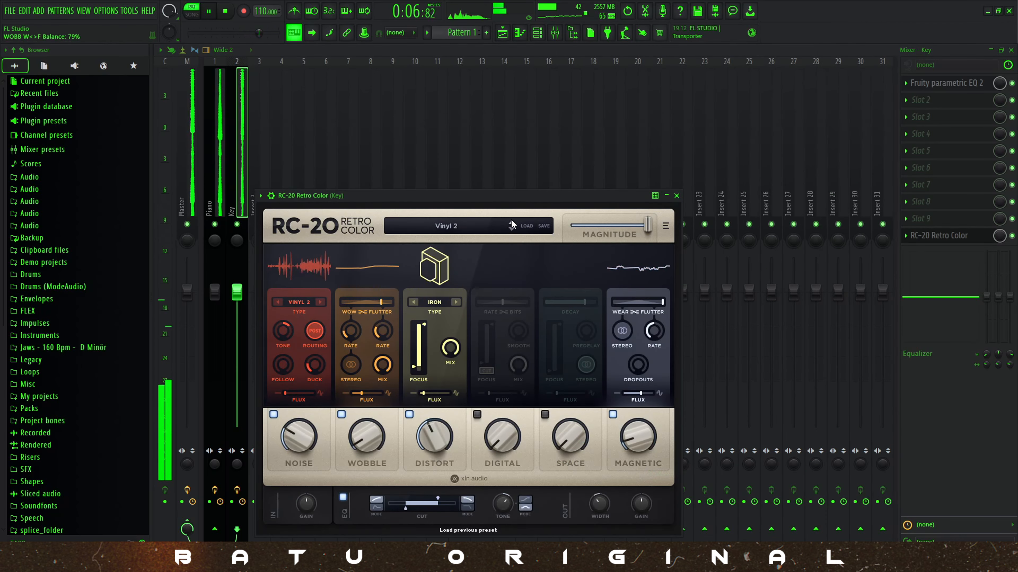
pyautogui.click(511, 221)
pyautogui.click(510, 220)
pyautogui.click(512, 229)
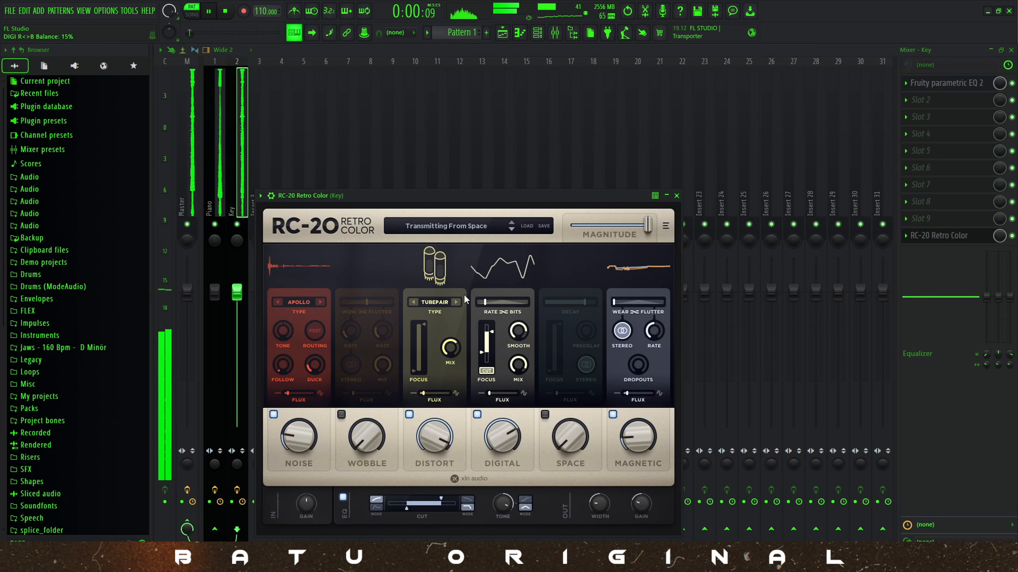
# Set RC-20's Noise amount to 7 %, turn off the Digital module, and toggle the Magnetic module off and back on.
pyautogui.moveTo(305, 437); pyautogui.dragTo(301, 461)
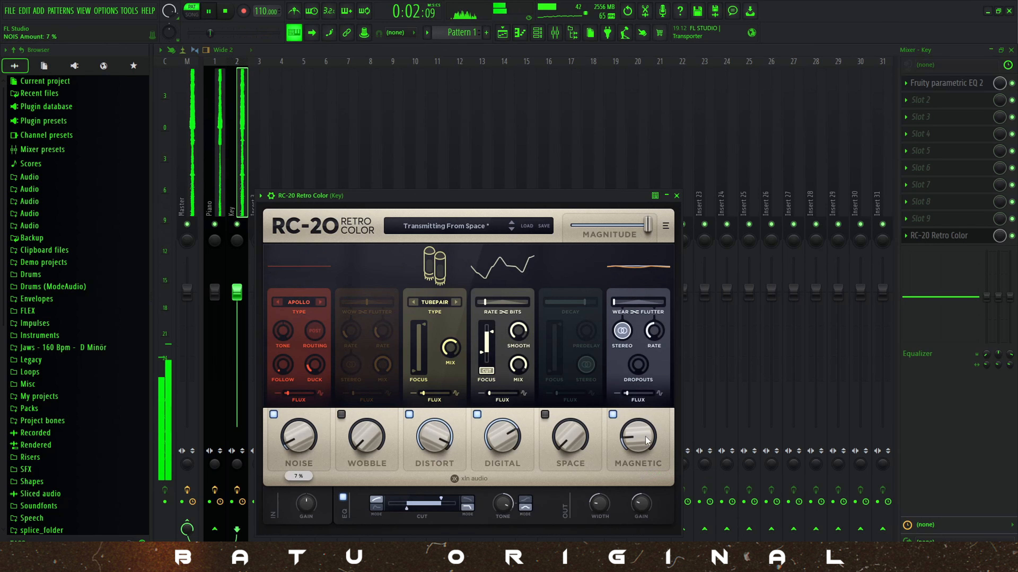
pyautogui.click(612, 414)
pyautogui.click(477, 414)
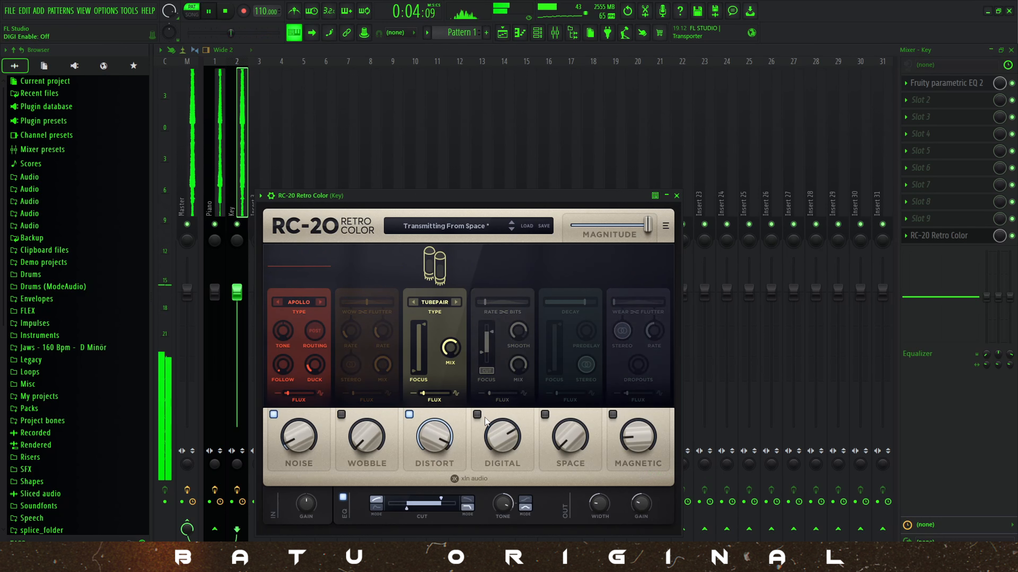
pyautogui.click(613, 415)
pyautogui.moveTo(634, 421)
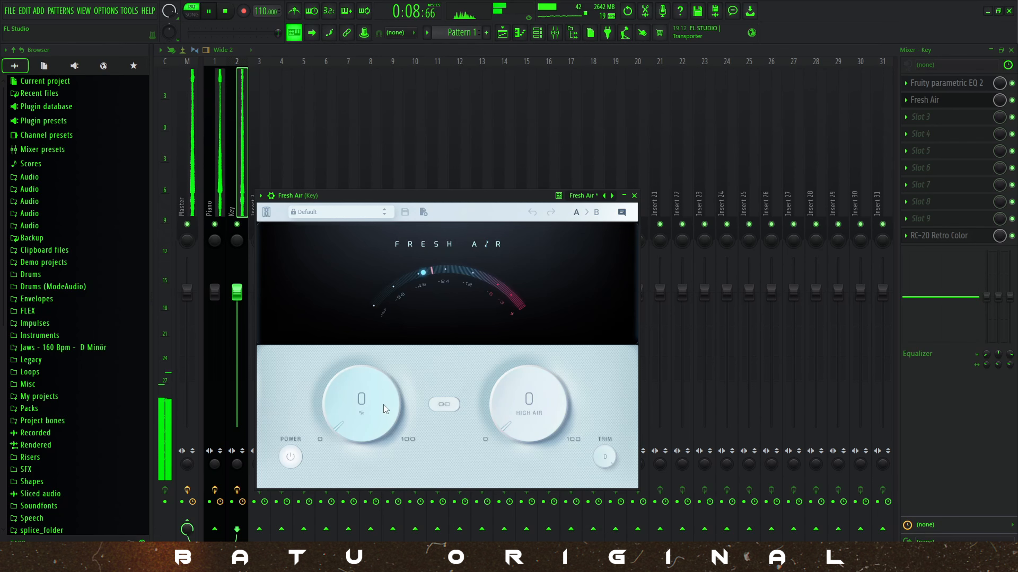
# On the Key track, raise Fresh Air's High Air amount and set the ValhallaVintageVerb mix to 54.8 %.
pyautogui.moveTo(529, 405); pyautogui.dragTo(529, 341)
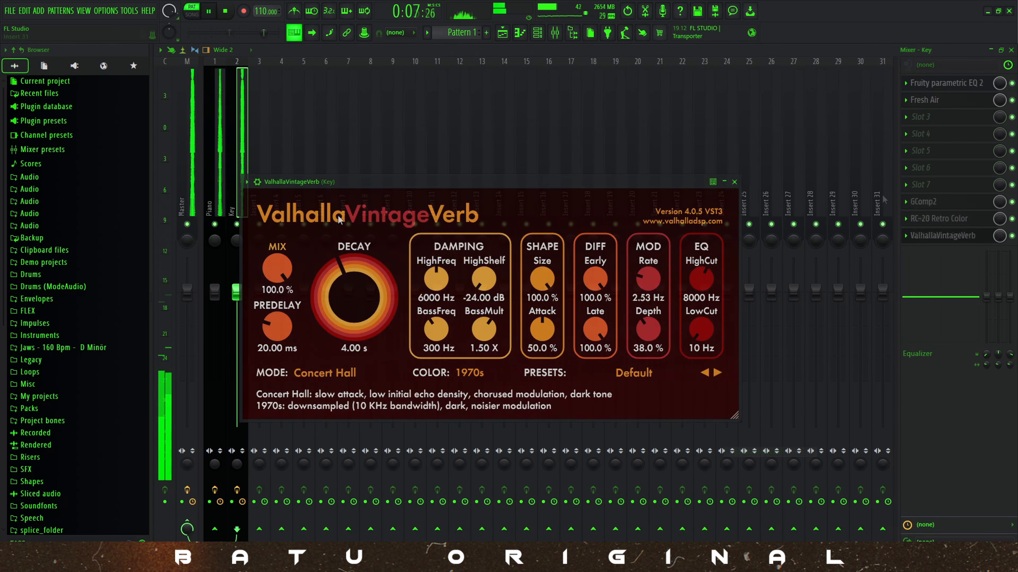
pyautogui.moveTo(278, 269); pyautogui.dragTo(278, 291)
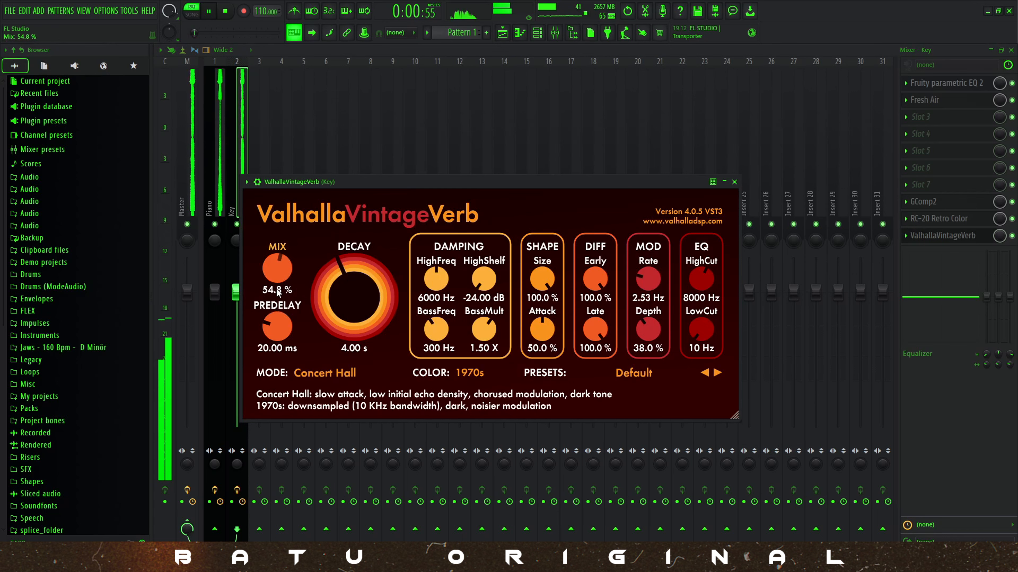
pyautogui.click(734, 183)
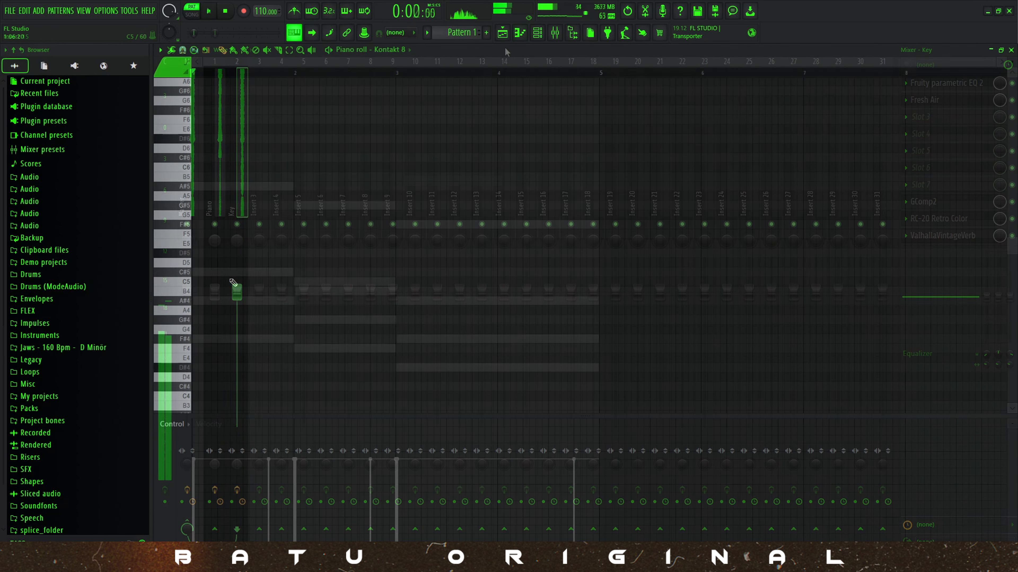
pyautogui.moveTo(199, 270); pyautogui.dragTo(163, 257)
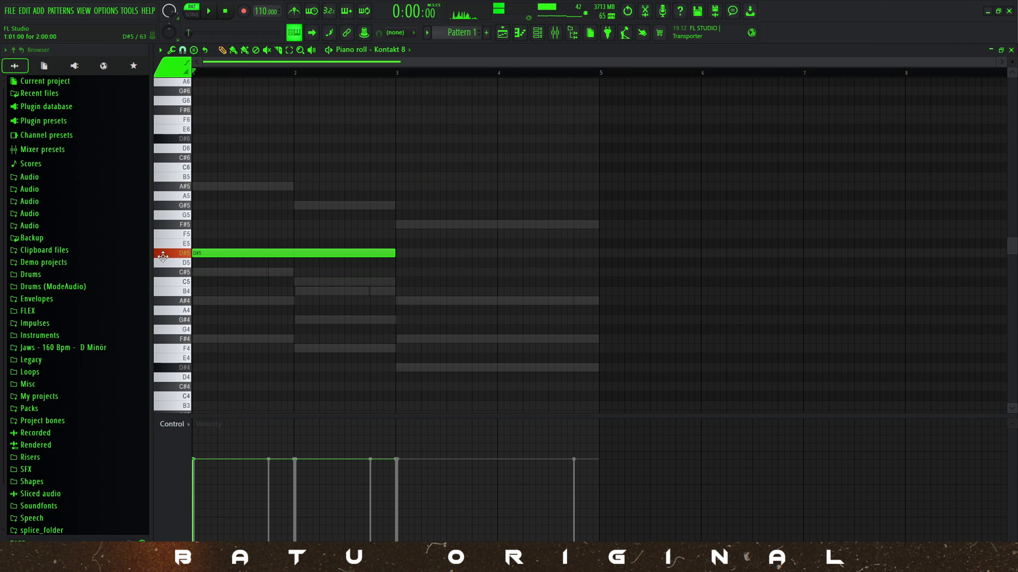
pyautogui.press('Delete')
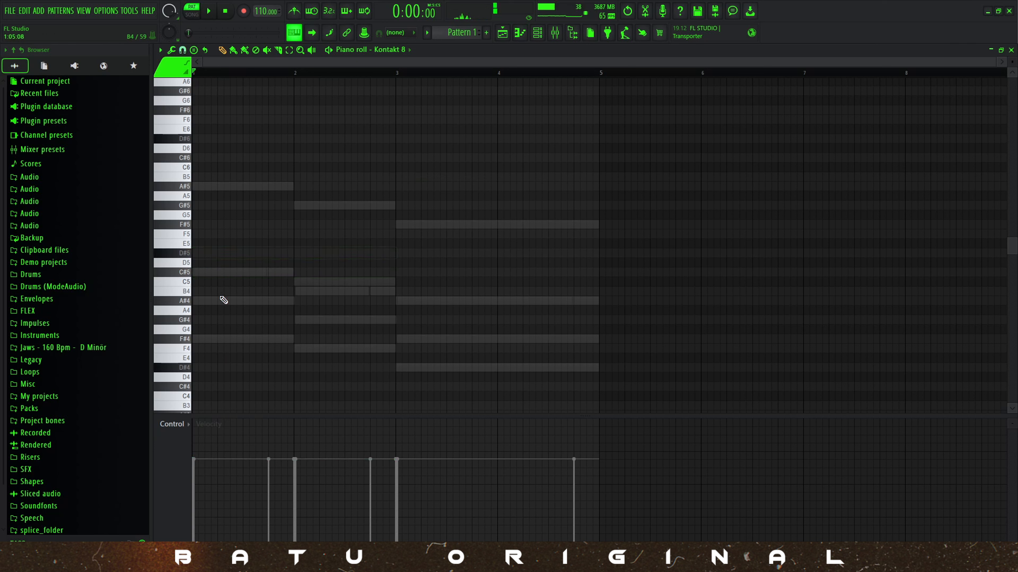
pyautogui.moveTo(212, 368)
pyautogui.mouseDown()
pyautogui.moveTo(204, 373)
pyautogui.moveTo(182, 252)
pyautogui.mouseUp()
pyautogui.press('space')
pyautogui.rightClick(383, 257)
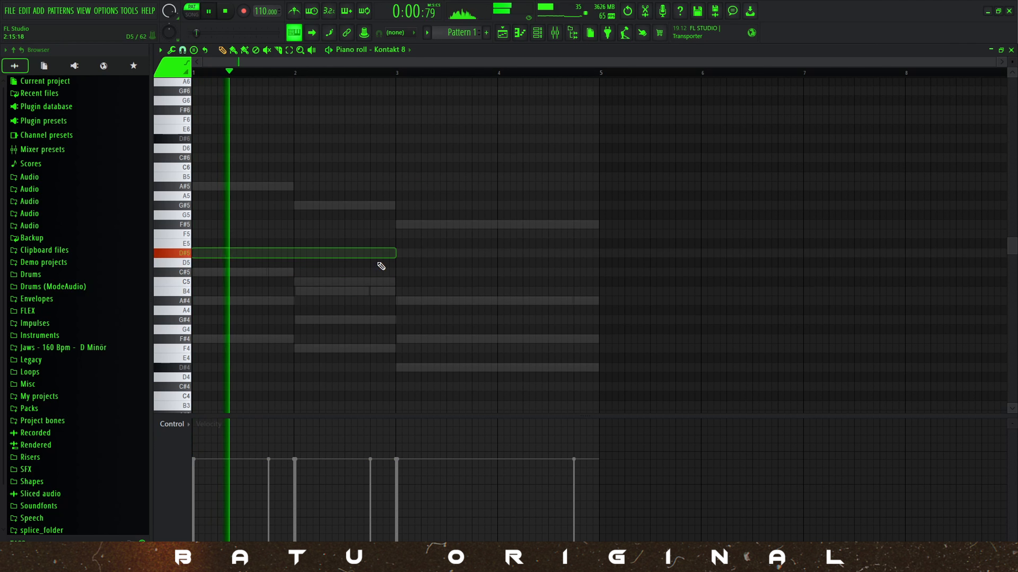
pyautogui.press('space')
# Draw long F#4, C#5 and A#4 notes with staggered starts in bar 1 and play them.
pyautogui.click(193, 342)
pyautogui.click(205, 300)
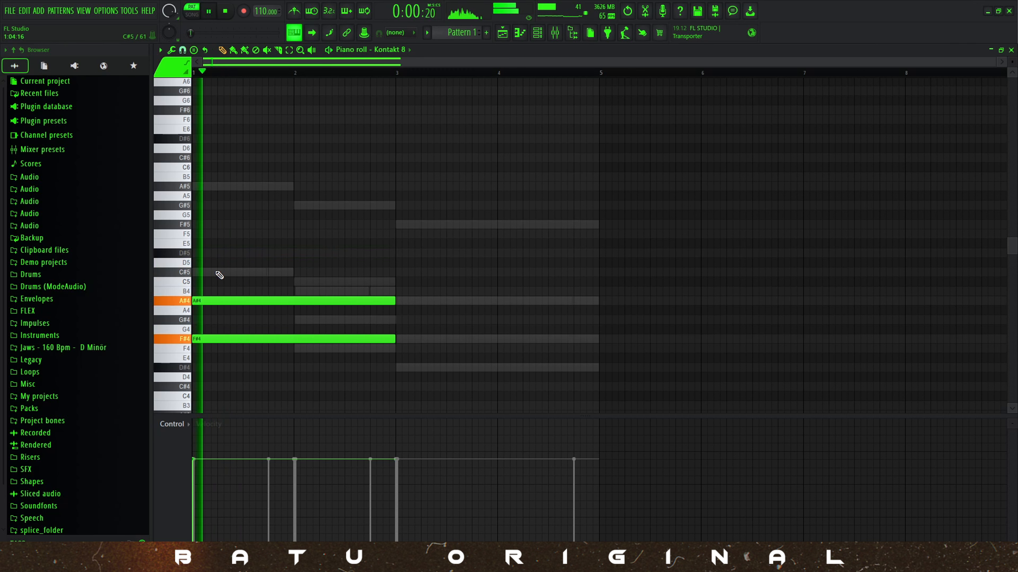
pyautogui.click(223, 272)
pyautogui.rightClick(225, 273)
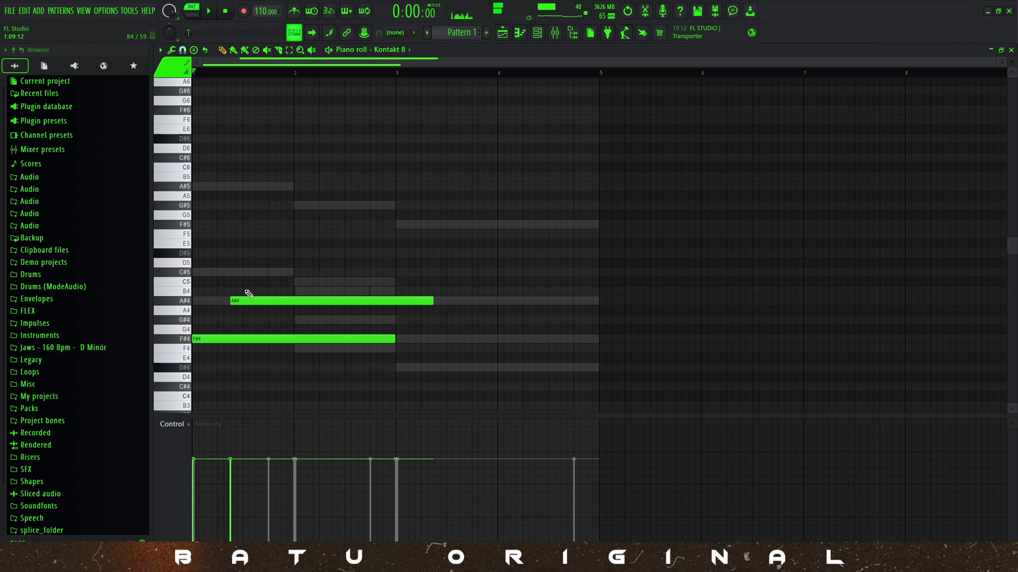
pyautogui.click(206, 273)
pyautogui.press('space')
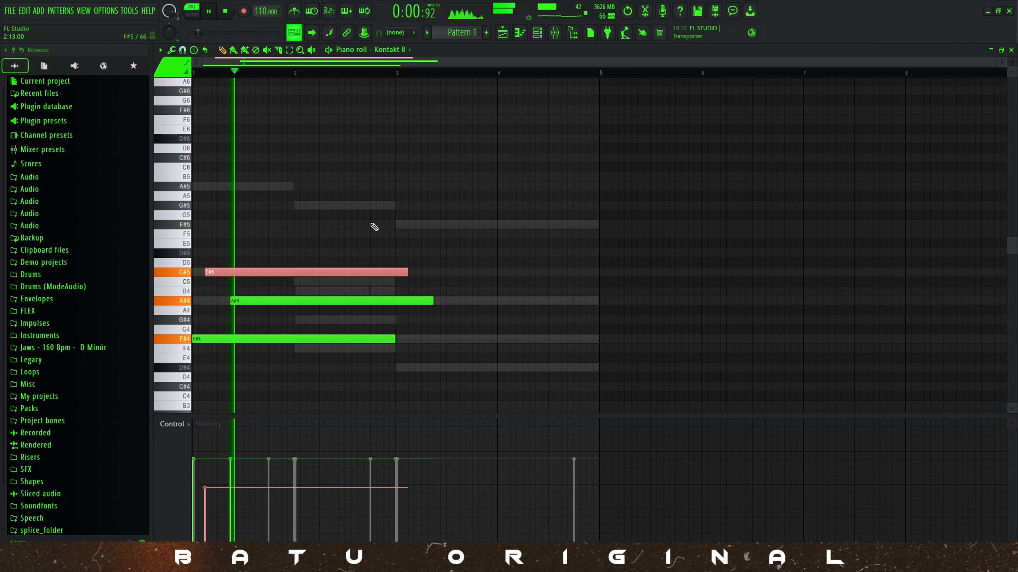
pyautogui.press('space')
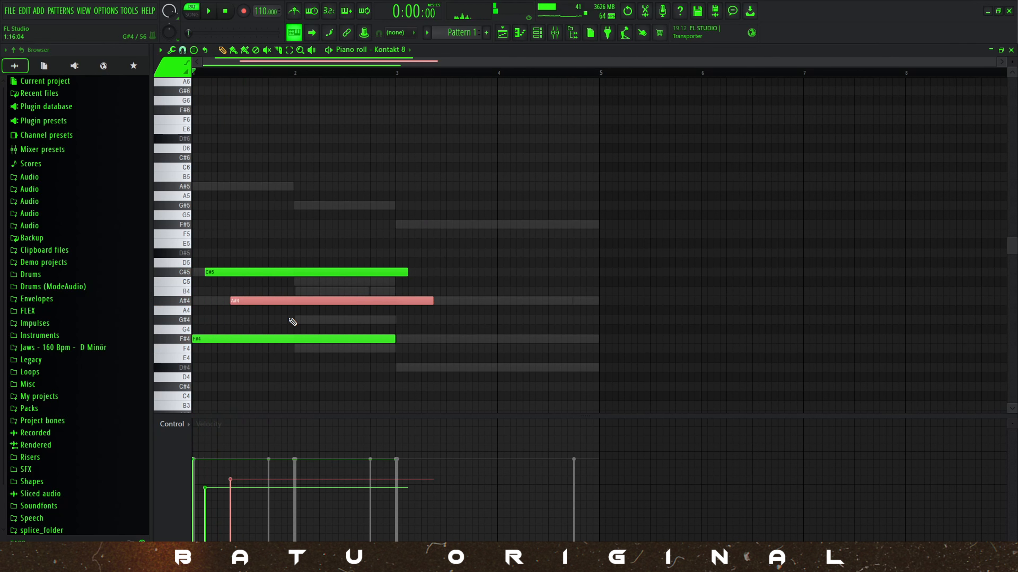
# Transpose the A#4 note up an octave to A#5 and play the pattern.
pyautogui.hotkey('ctrl', 'Up')
pyautogui.press('space')
pyautogui.scroll(1, 293, 322)
pyautogui.press('space')
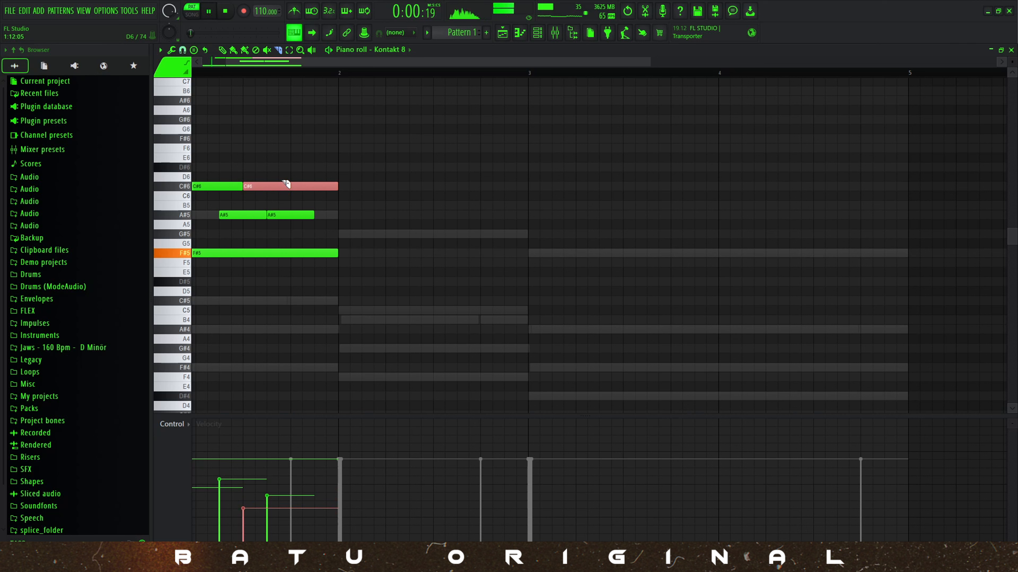
pyautogui.press('space')
# Return to the Draw tool and play the F#5, A#5 and C#6 phrase in bar 1.
pyautogui.press('space')
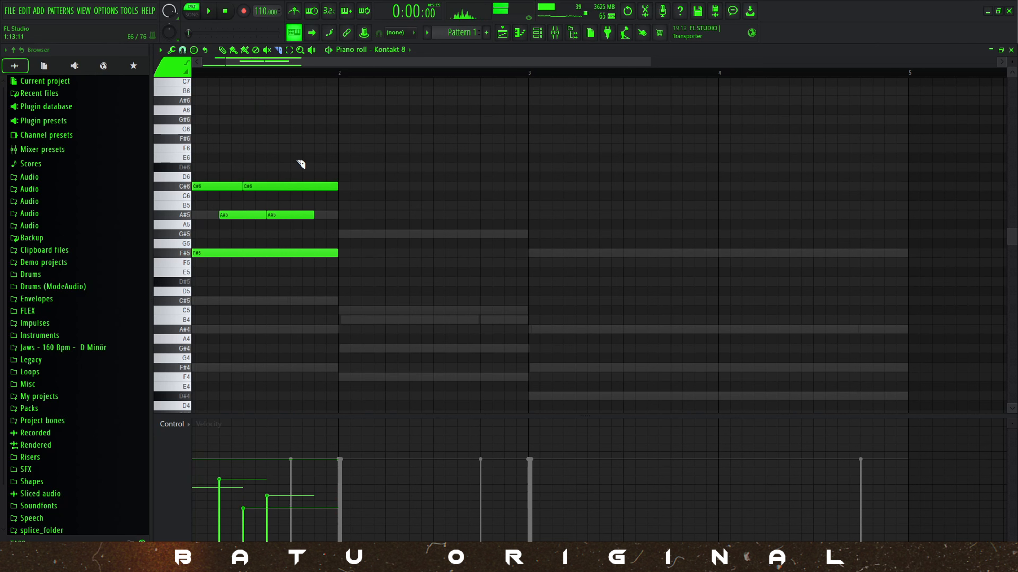
pyautogui.rightClick(297, 161)
pyautogui.click(311, 177)
# On the Gitar mixer track's Parametric EQ 2, make band 1 a high pass at about 149 Hz and slightly boost bands 5 and 6.
pyautogui.press('space')
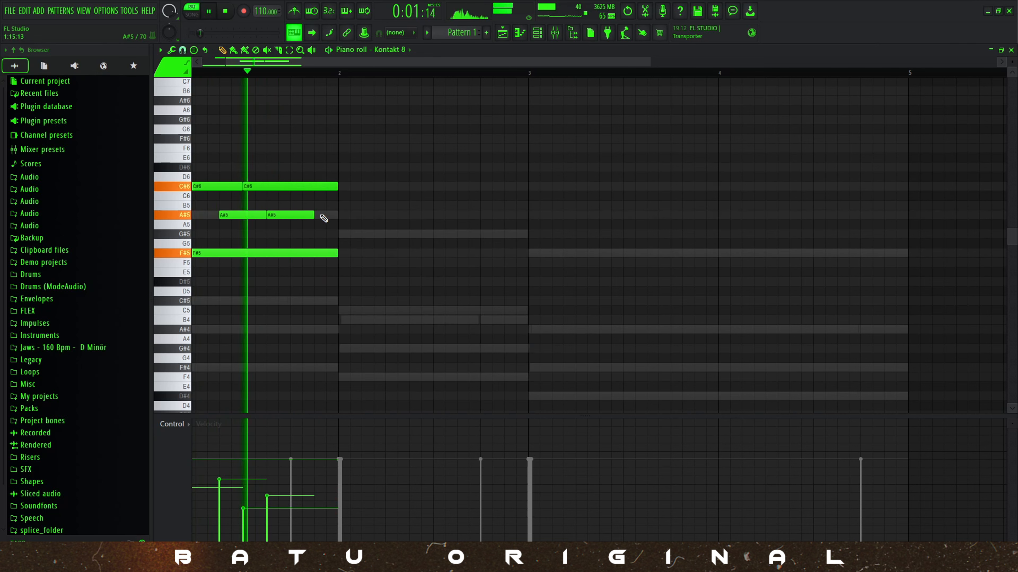
pyautogui.press('space')
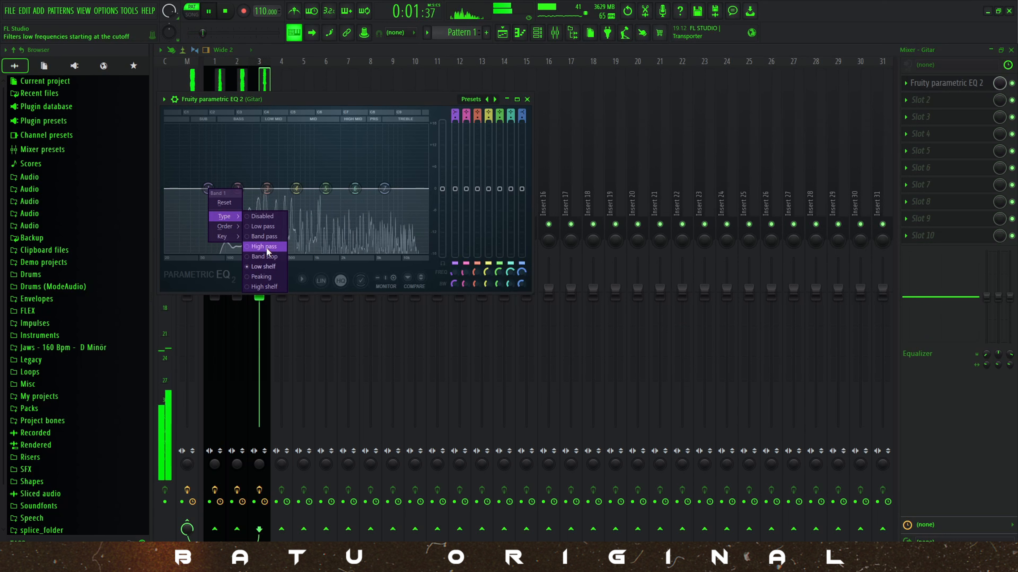
pyautogui.click(266, 247)
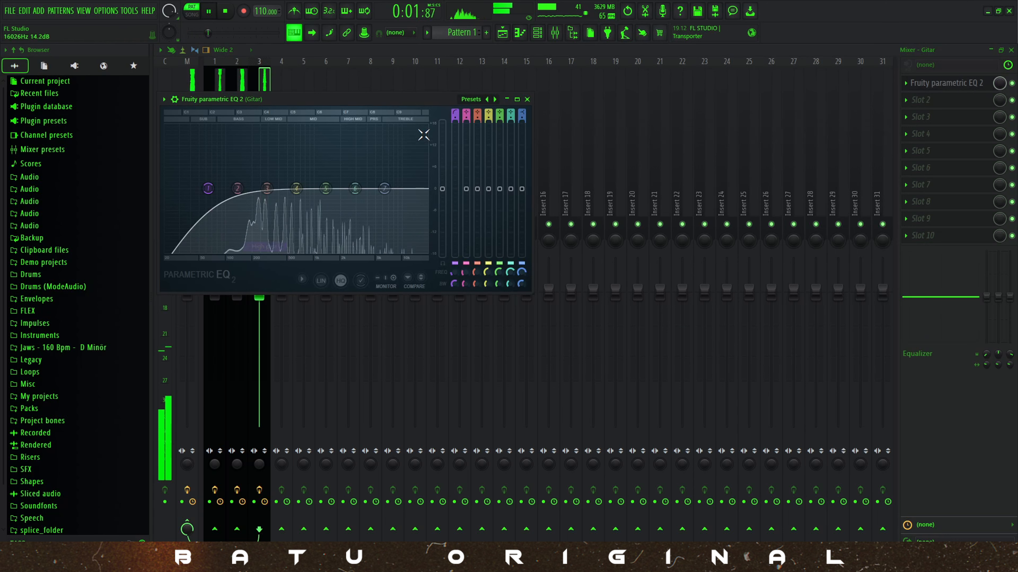
pyautogui.moveTo(458, 119); pyautogui.dragTo(457, 237)
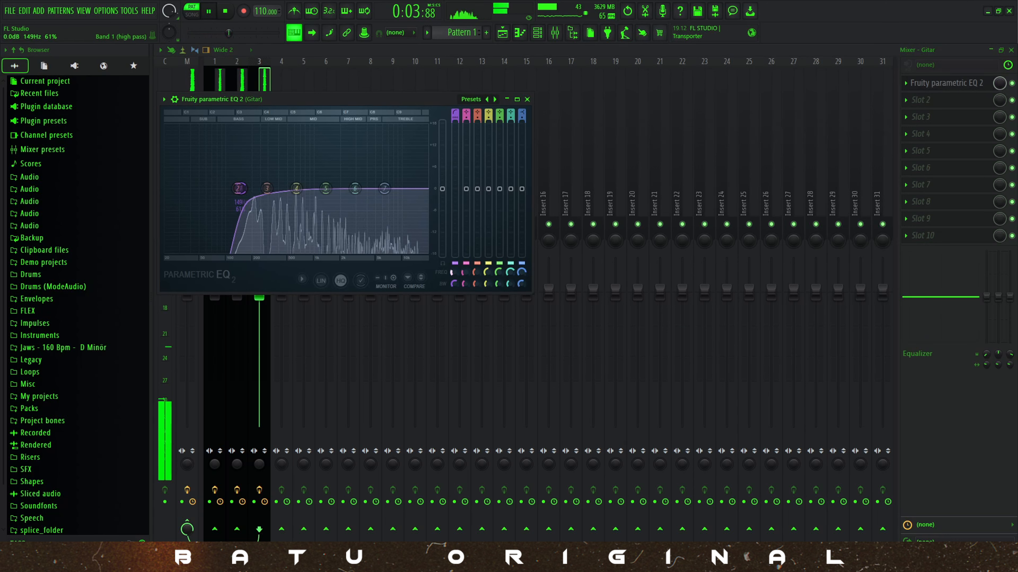
pyautogui.moveTo(355, 189); pyautogui.dragTo(355, 177)
pyautogui.moveTo(325, 189); pyautogui.dragTo(325, 183)
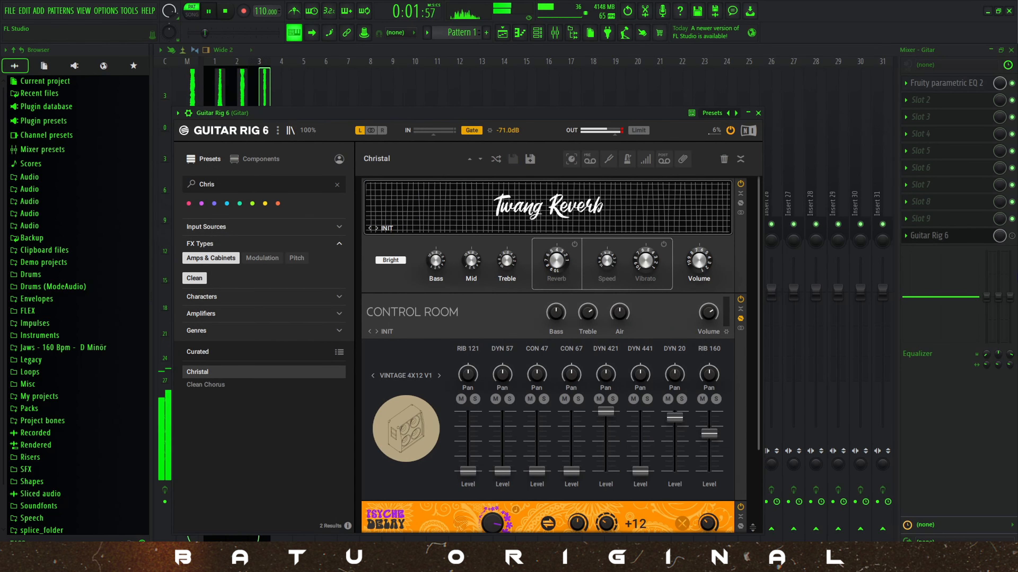
# Enable Guitar Rig 6 on the Gitar track and switch off the Psyche Delay and Quad Delay in its Christal preset.
pyautogui.click(1012, 236)
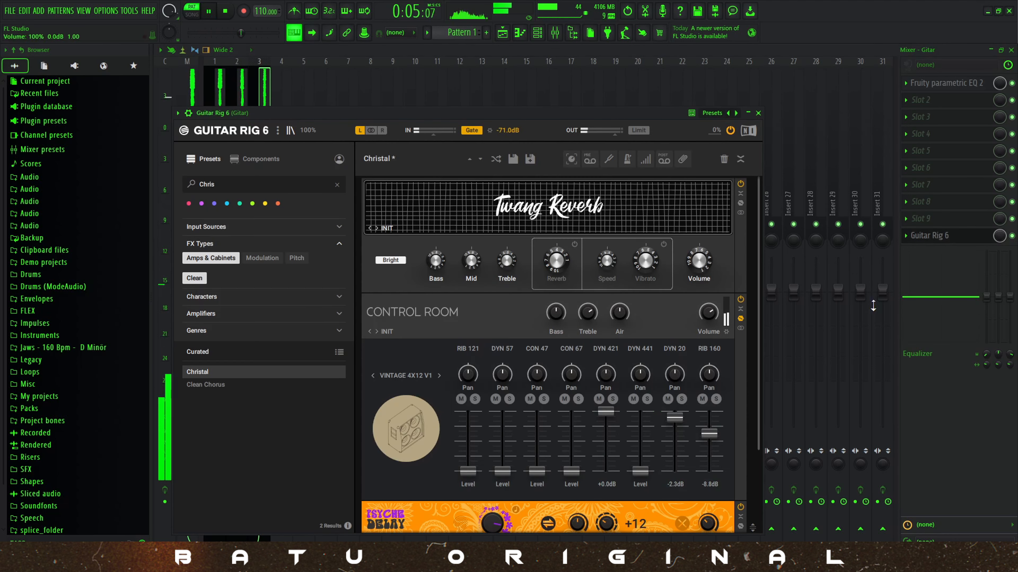
pyautogui.scroll(-4, 533, 358)
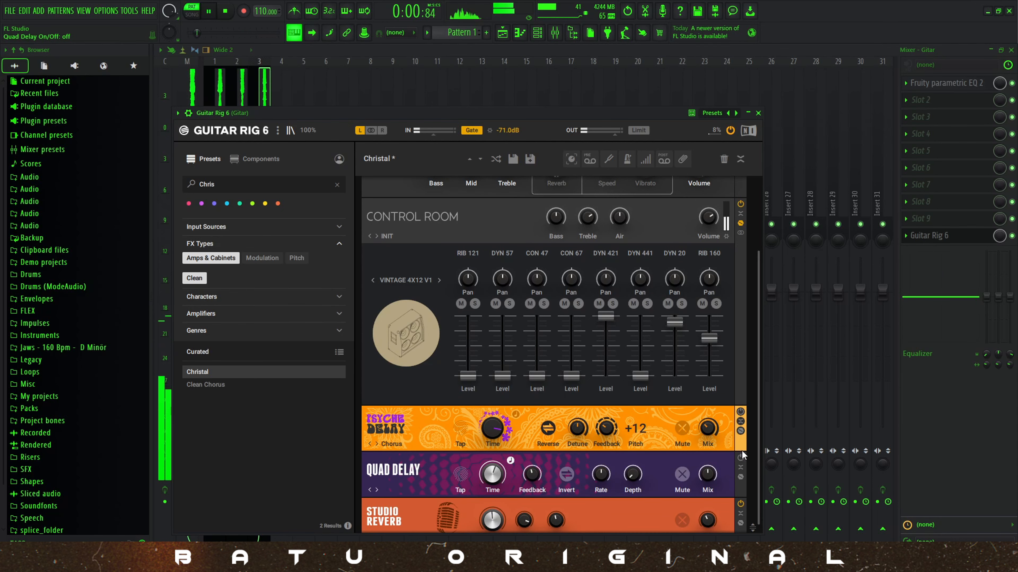
pyautogui.scroll(2, 687, 390)
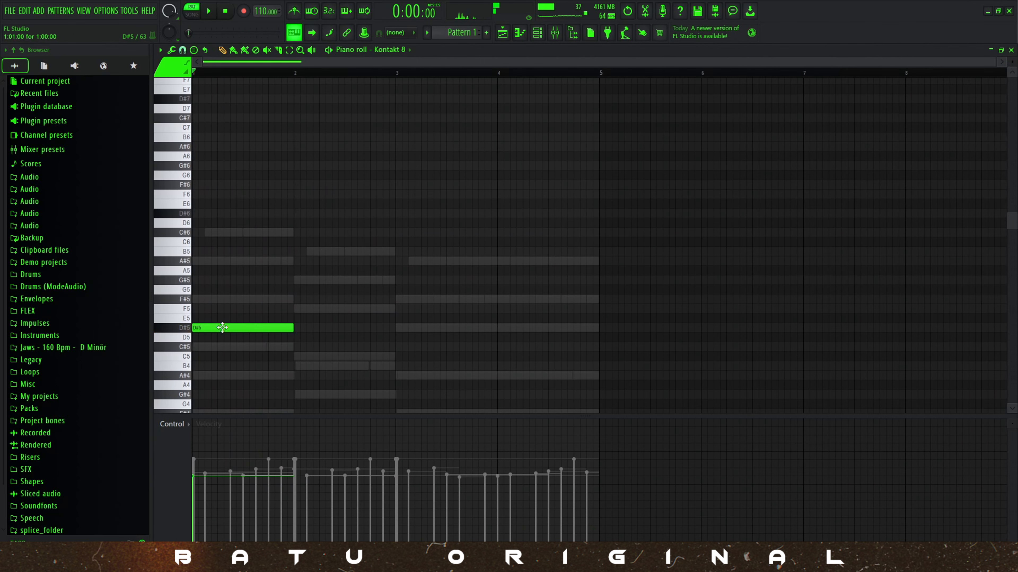
# Draw staggered D#5, C#5 and A#4 notes at the start of bar 1 in the new Kontakt 8 part.
pyautogui.scroll(-1, 211, 320)
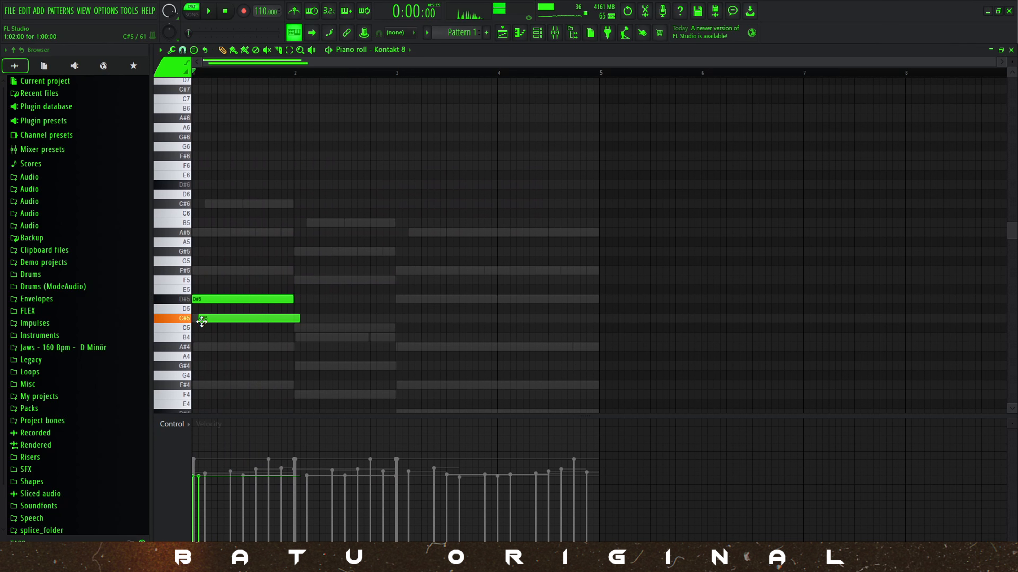
pyautogui.scroll(3, 208, 341)
pyautogui.click(220, 347)
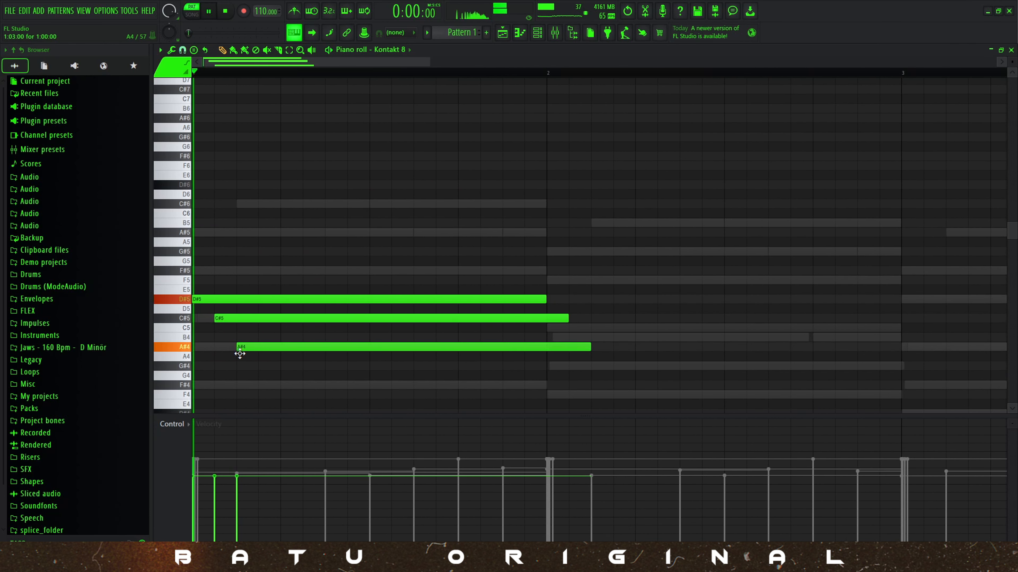
# Apply legato to all three notes, transpose them up two octaves and play the pattern.
pyautogui.hotkey('ctrl', 'a')
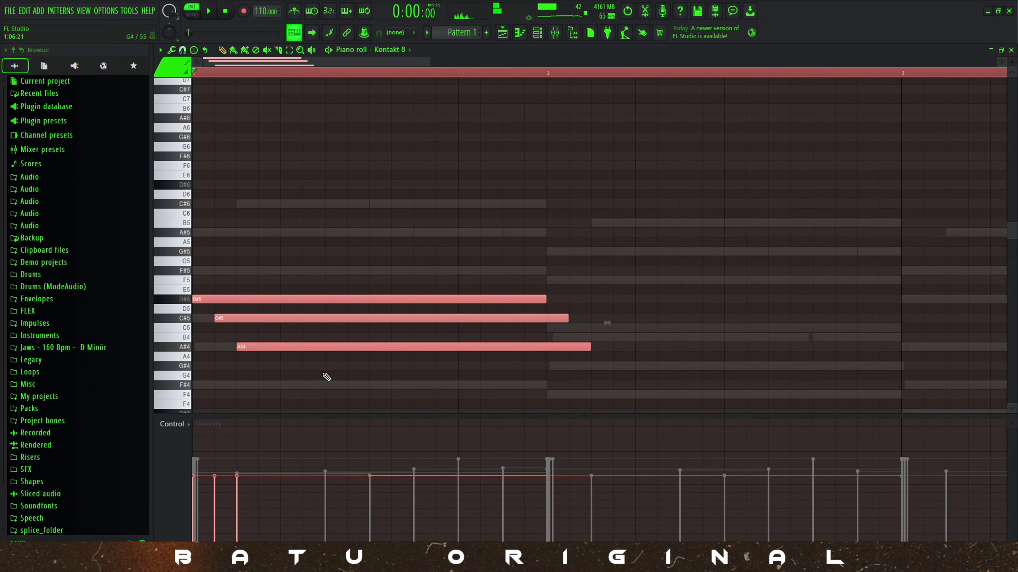
pyautogui.hotkey('ctrl', 'l')
pyautogui.hotkey('ctrl', 'Up')
pyautogui.hotkey('ctrl', 'Up')
pyautogui.press('space')
pyautogui.scroll(1, 326, 377)
pyautogui.press('space')
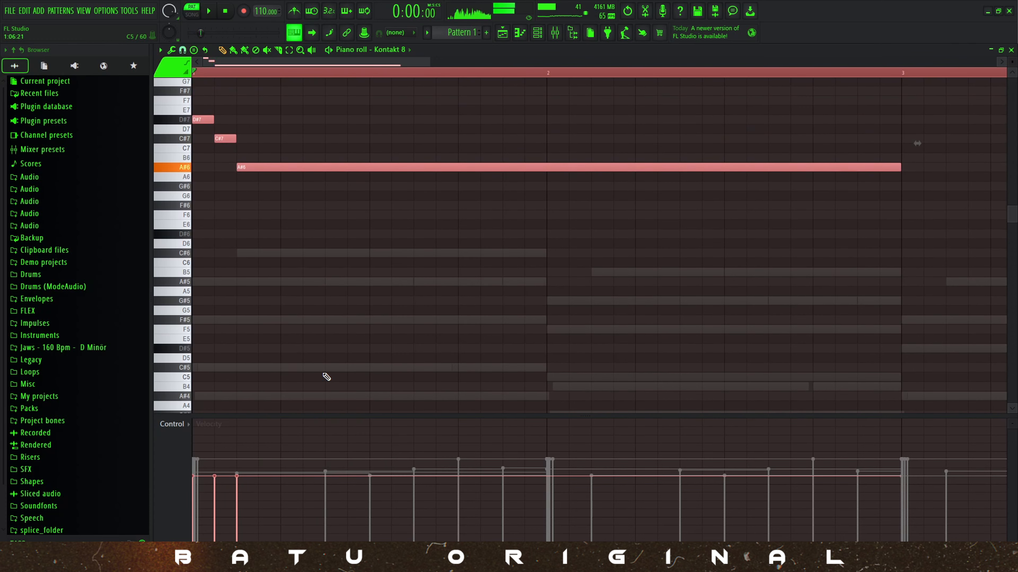
pyautogui.keyDown('ctrl'); pyautogui.click(367, 365); pyautogui.keyUp('ctrl')
pyautogui.scroll(-3, 633, 218)
pyautogui.keyDown('ctrl'); pyautogui.click(518, 75); pyautogui.keyUp('ctrl')
pyautogui.press('space')
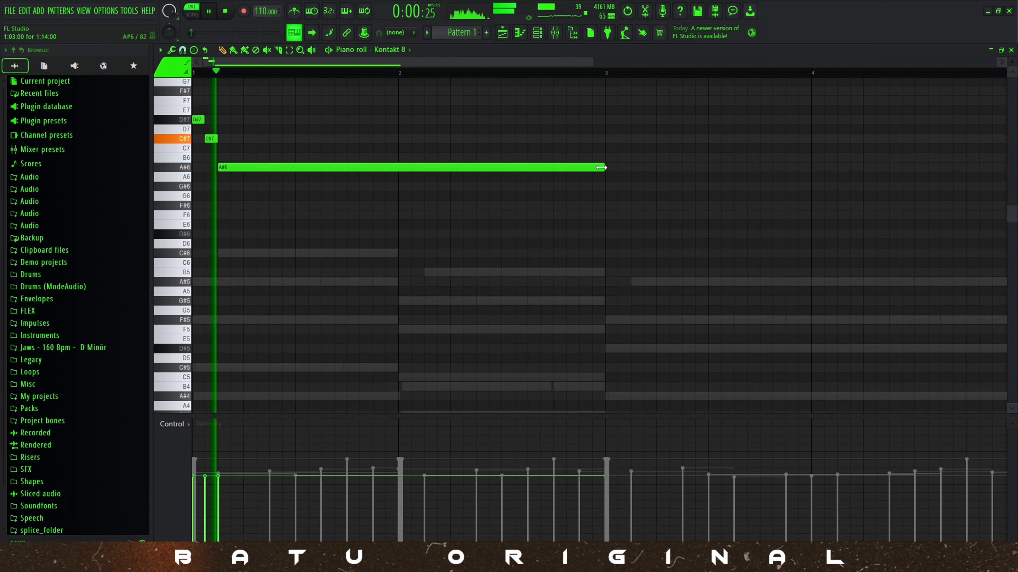
# Shorten the long A#6 note so it ends midway through bar 1, and play the result.
pyautogui.moveTo(604, 171); pyautogui.dragTo(398, 186)
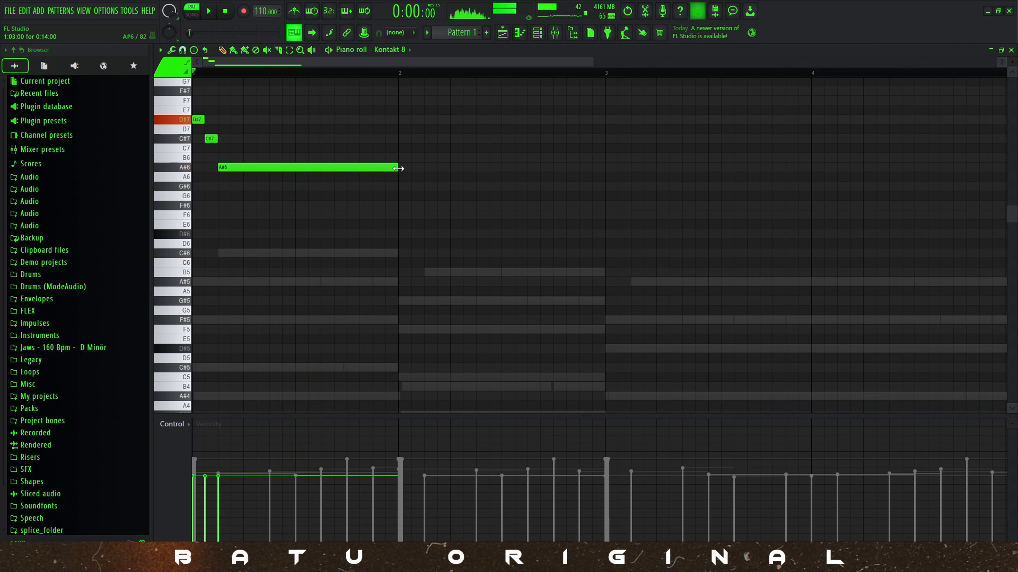
pyautogui.press('space')
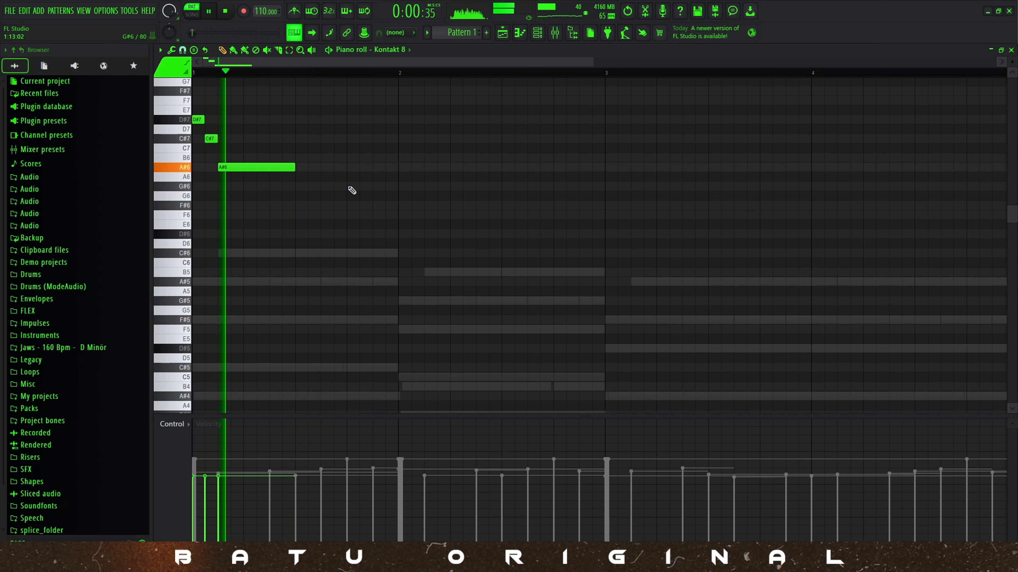
pyautogui.press('space')
# Add a B6 note followed by an A#6 note in the second half of the melody's bar 2.
pyautogui.scroll(3, 370, 173)
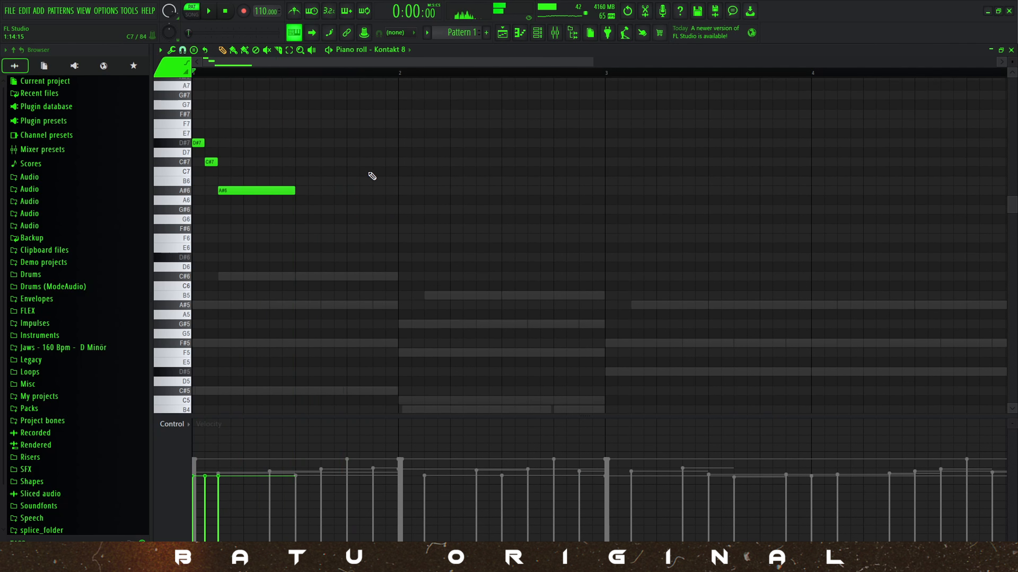
pyautogui.scroll(-3, 296, 211)
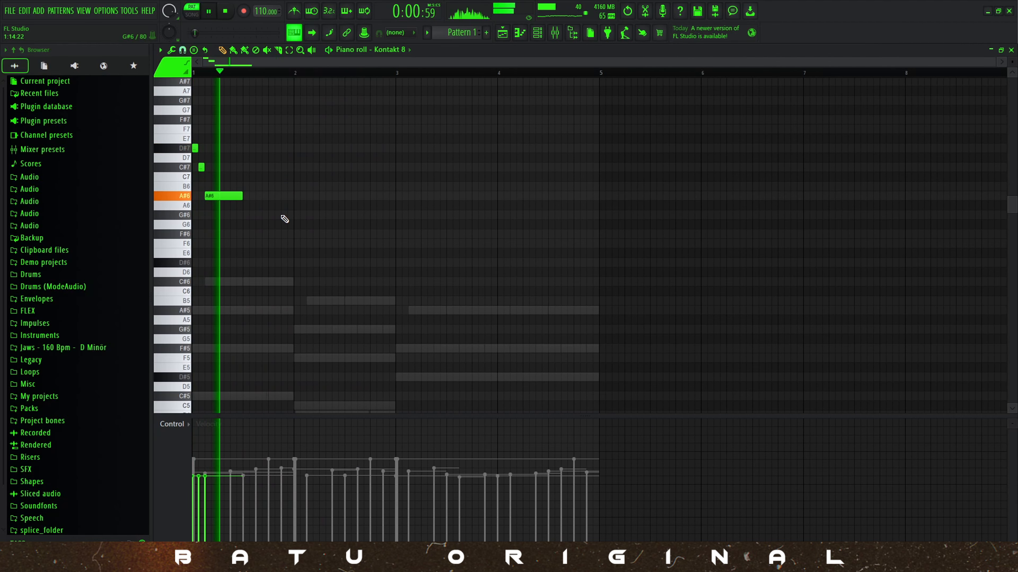
pyautogui.click(324, 187)
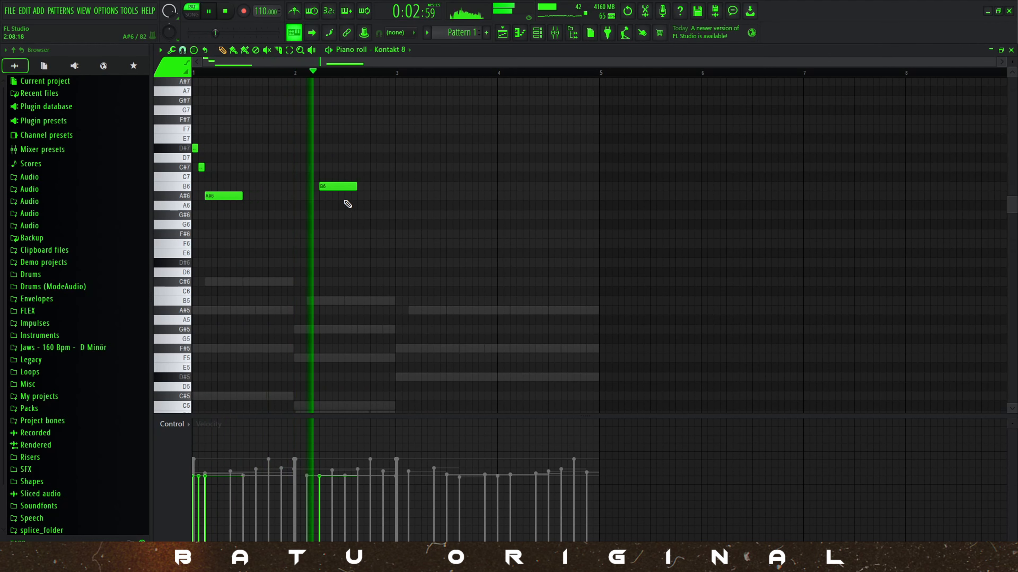
pyautogui.click(361, 196)
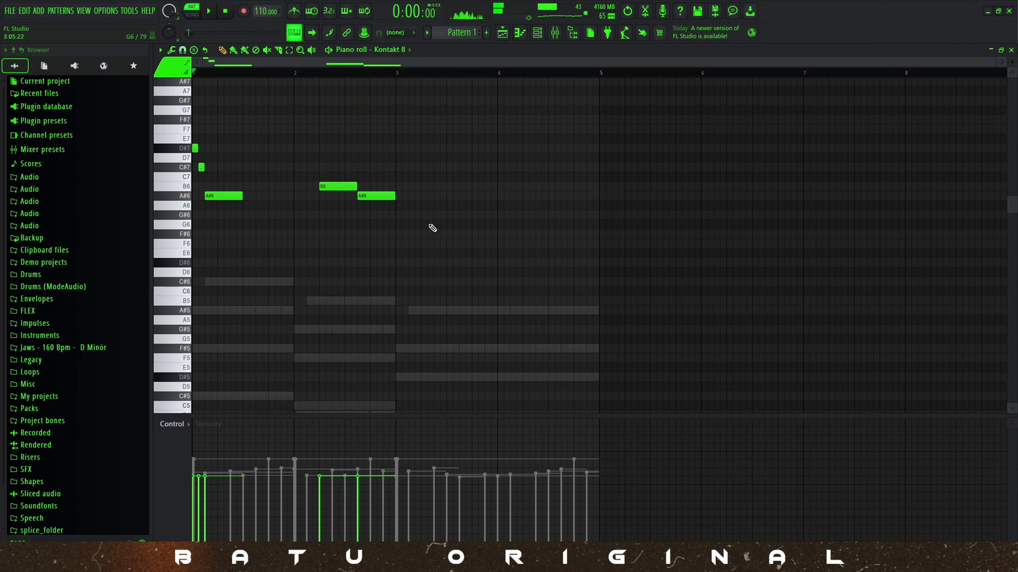
# Copy the two-bar melody to bars 3 and 4 at a lower pitch, and move its last two notes to F#6 and F6.
pyautogui.moveTo(433, 228); pyautogui.dragTo(193, 106)
pyautogui.keyDown('shift'); pyautogui.moveTo(220, 195); pyautogui.dragTo(466, 255); pyautogui.keyUp('shift')
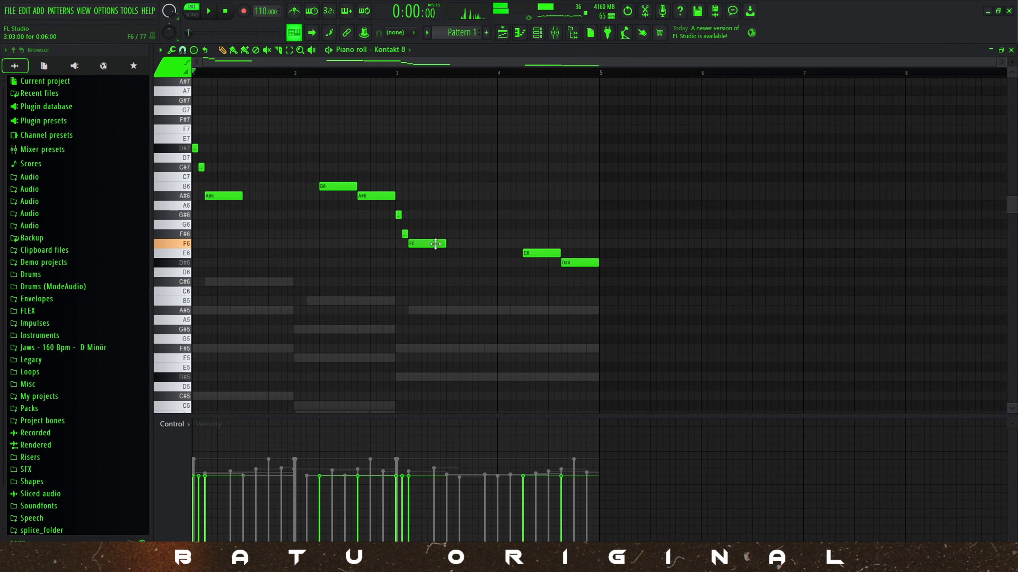
pyautogui.press('space')
pyautogui.moveTo(539, 250); pyautogui.dragTo(539, 241)
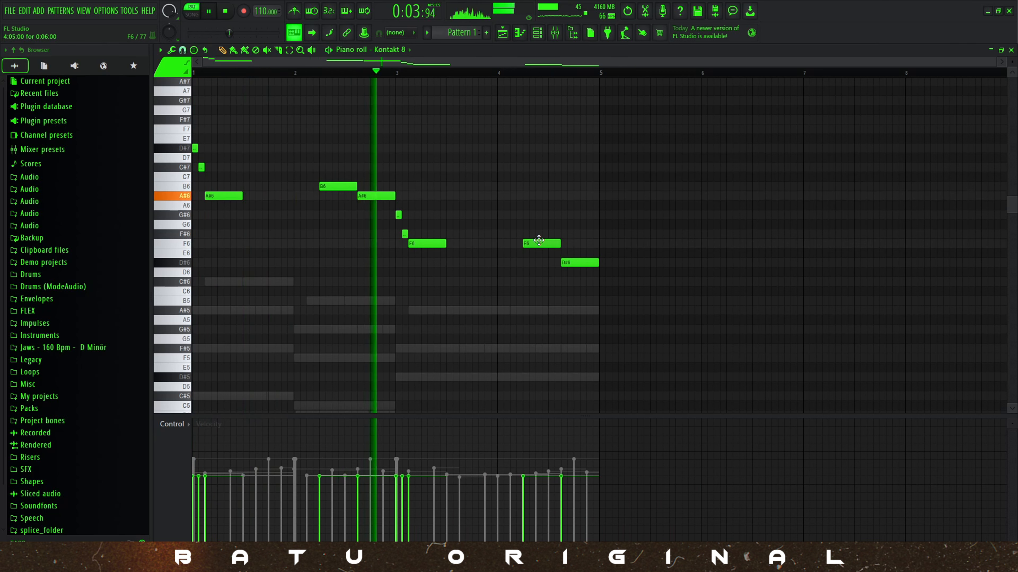
pyautogui.moveTo(539, 240); pyautogui.dragTo(579, 243)
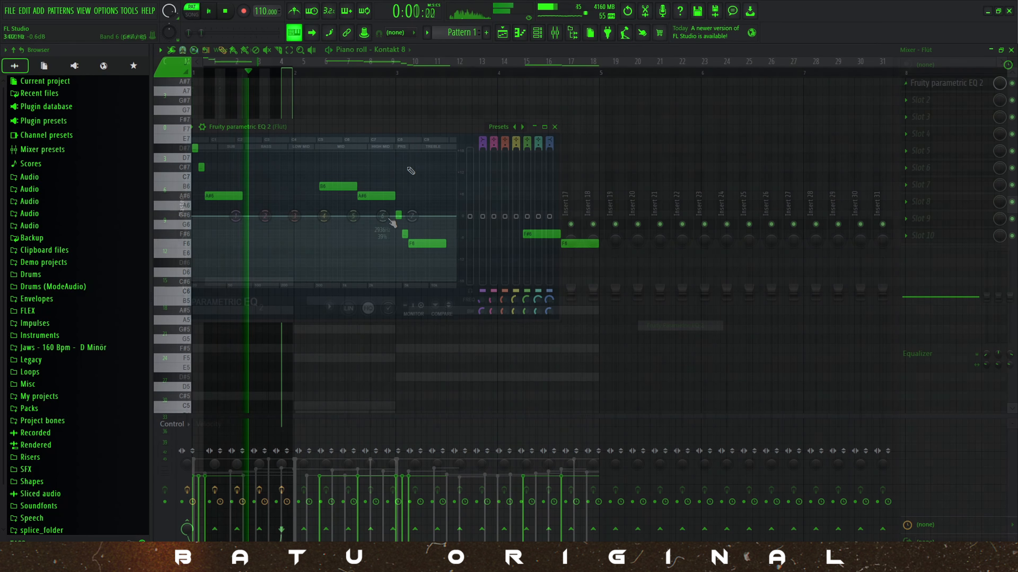
# On the Flüt track's Parametric EQ 2, load the "20Hz + 18kHz cut" preset and raise the low-cut frequency.
pyautogui.click(522, 127)
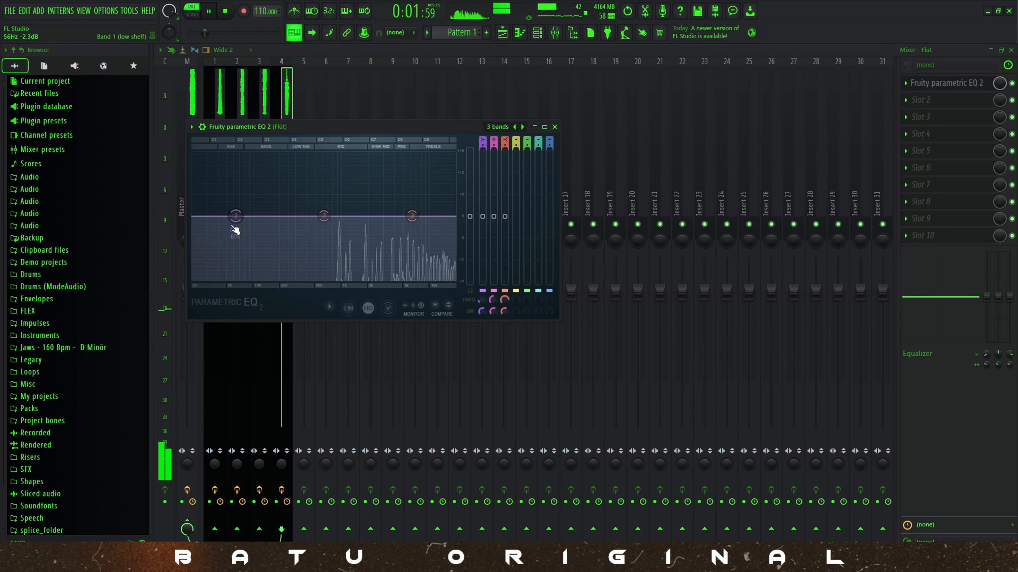
pyautogui.click(523, 127)
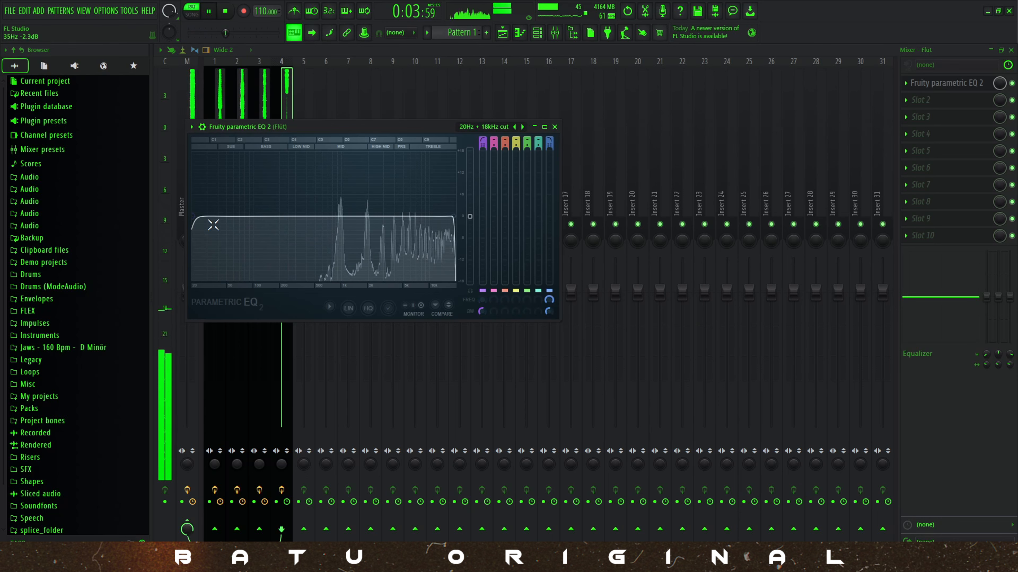
pyautogui.moveTo(194, 217); pyautogui.dragTo(329, 216)
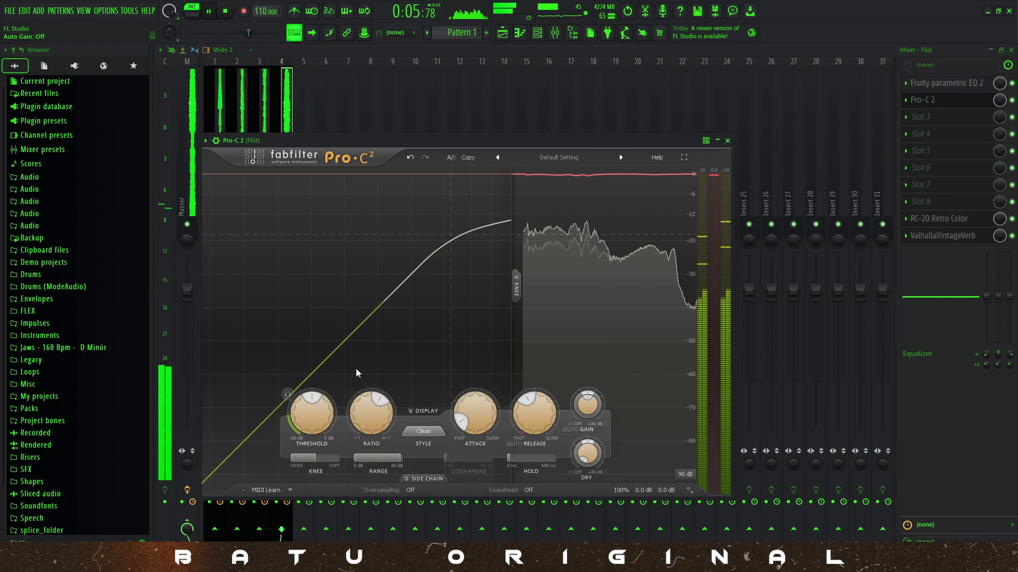
# Lower the threshold of the Pro-C 2 compressor on the Flüt track.
pyautogui.moveTo(317, 419)
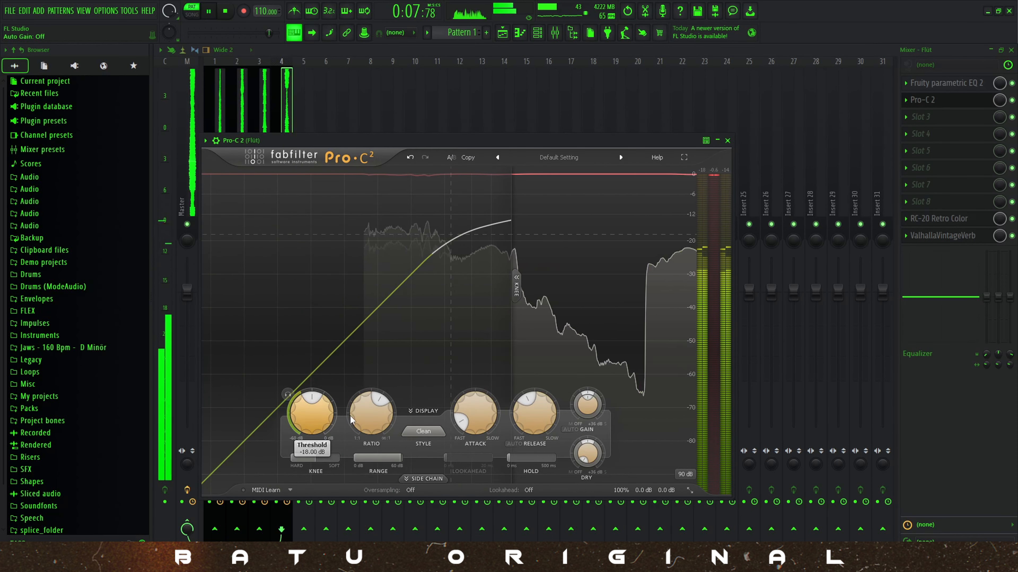
pyautogui.moveTo(317, 419); pyautogui.dragTo(312, 456)
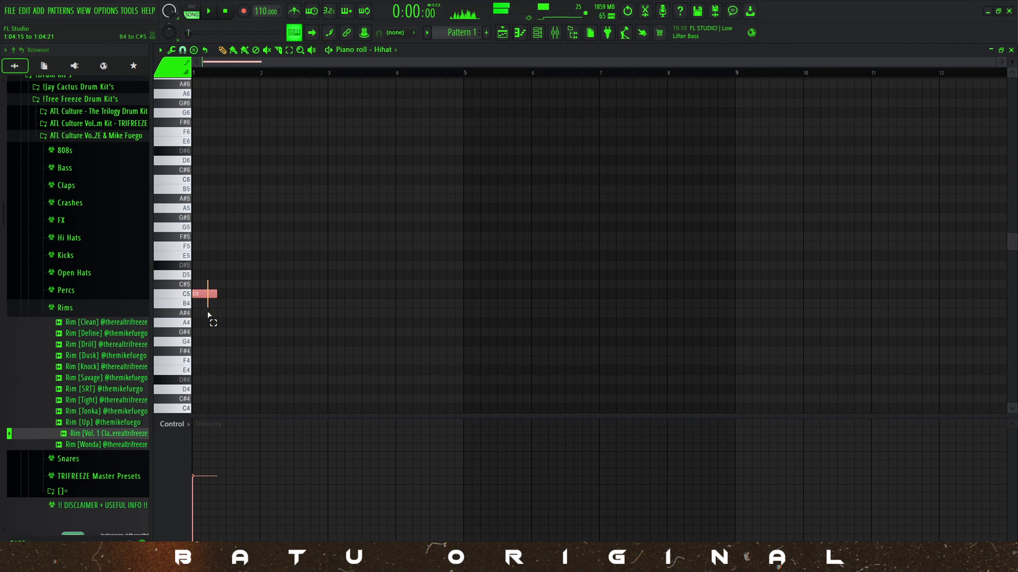
# Place C5 hi-hat notes every two steps across bar 1, leaving a gap at 1:09.
pyautogui.scroll(4, 201, 308)
pyautogui.click(206, 294)
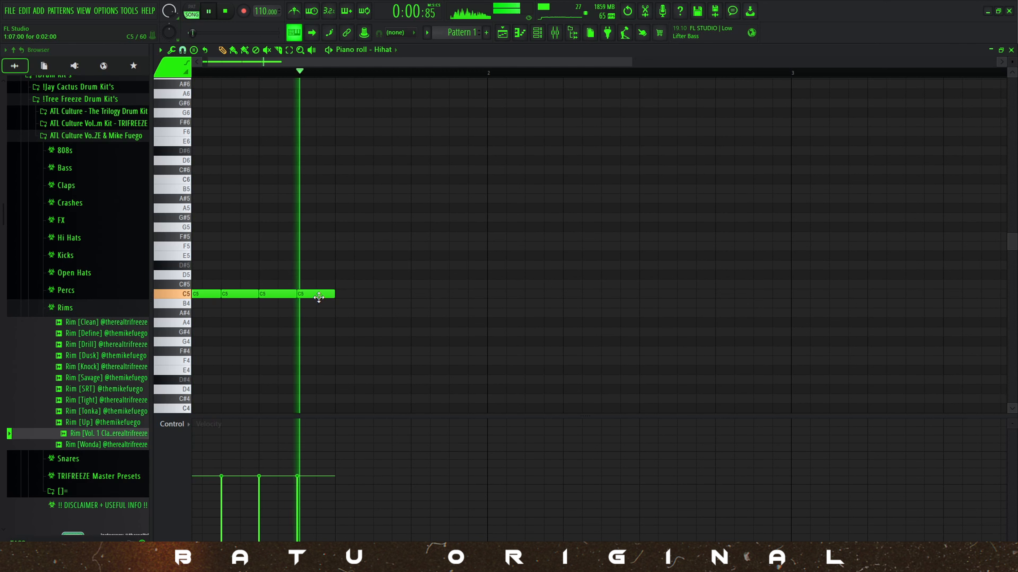
pyautogui.click(387, 295)
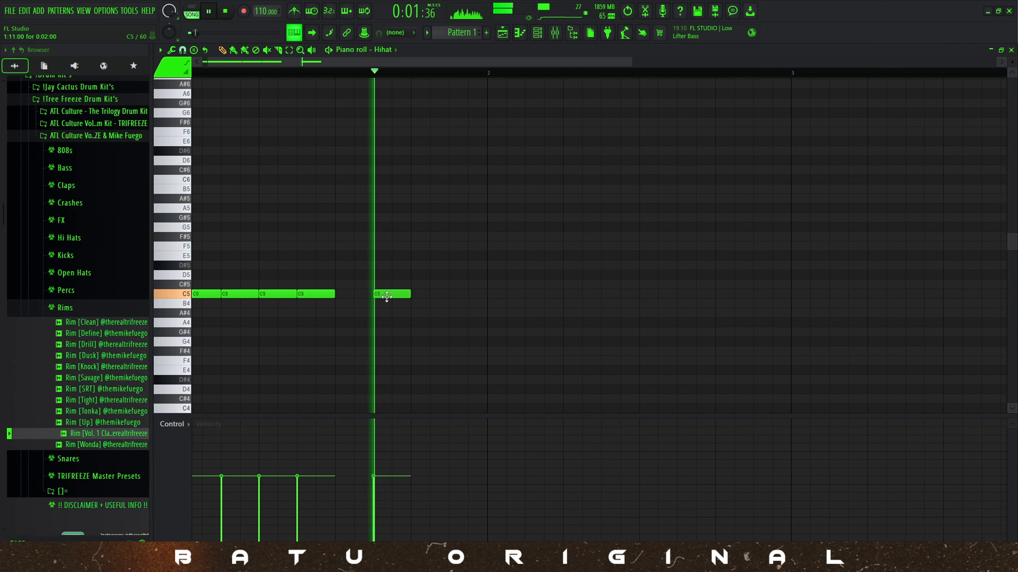
pyautogui.press('space')
pyautogui.click(461, 294)
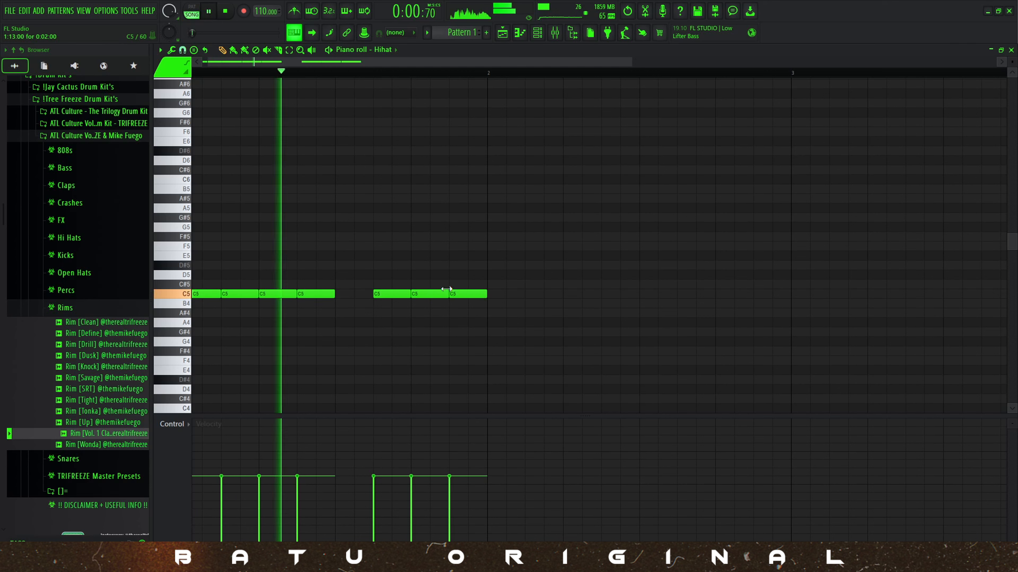
# Add an F4 note at step 5 and an F5 note at step 7 of the hi-hat bar, playing it back.
pyautogui.click(353, 246)
pyautogui.scroll(-1, 303, 332)
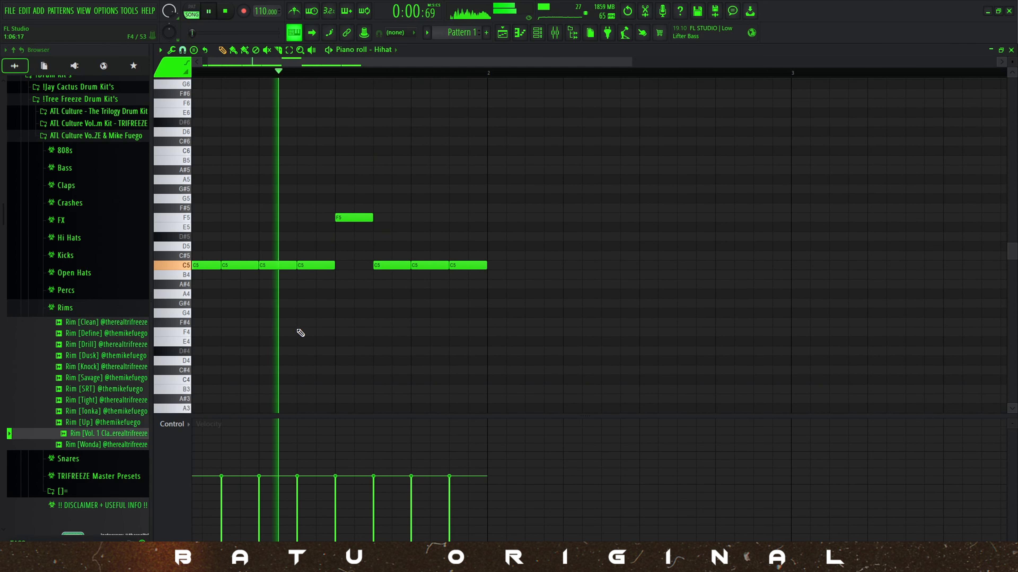
pyautogui.click(308, 323)
pyautogui.press('space')
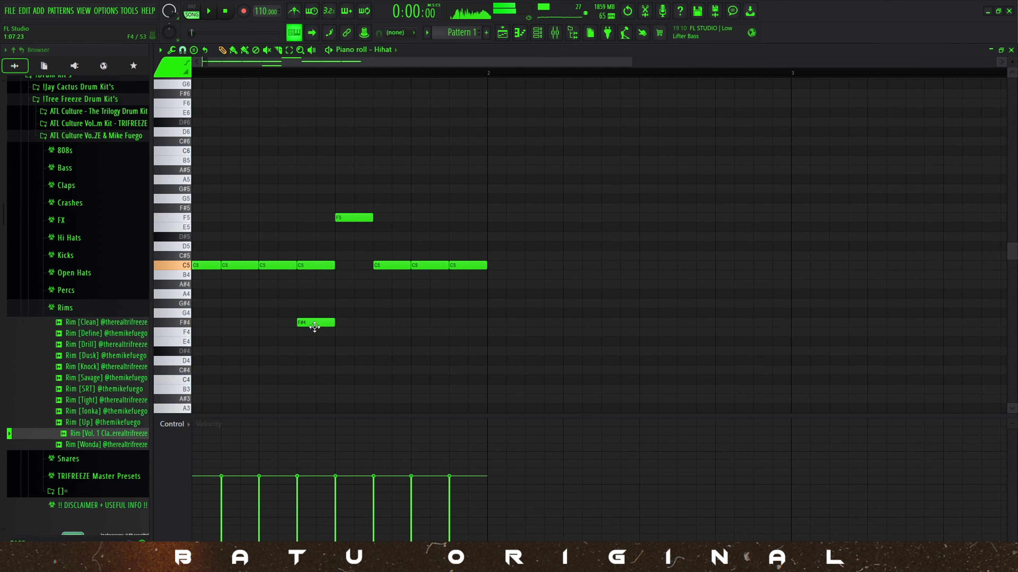
pyautogui.press('space')
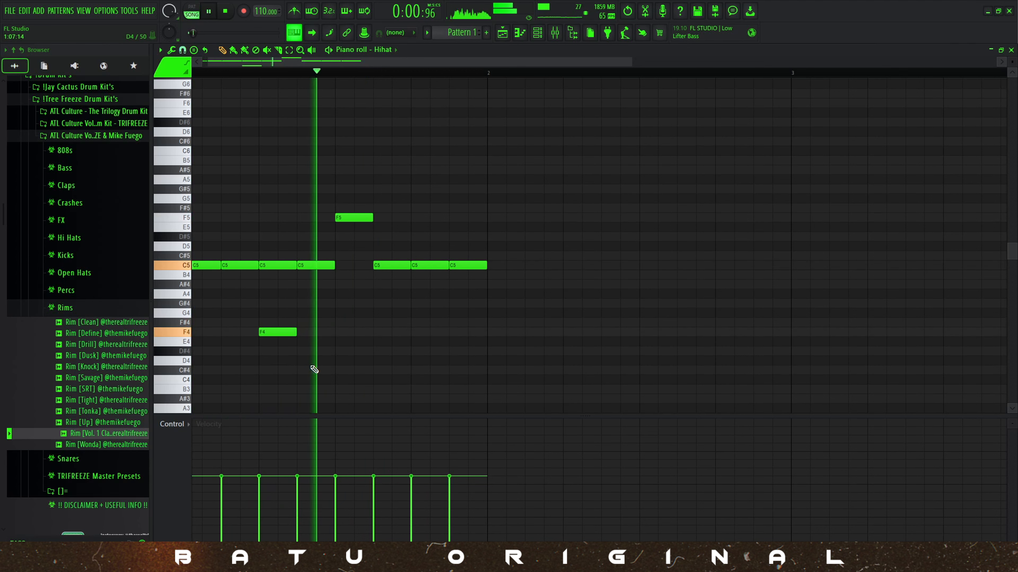
pyautogui.press('space')
pyautogui.click(303, 217)
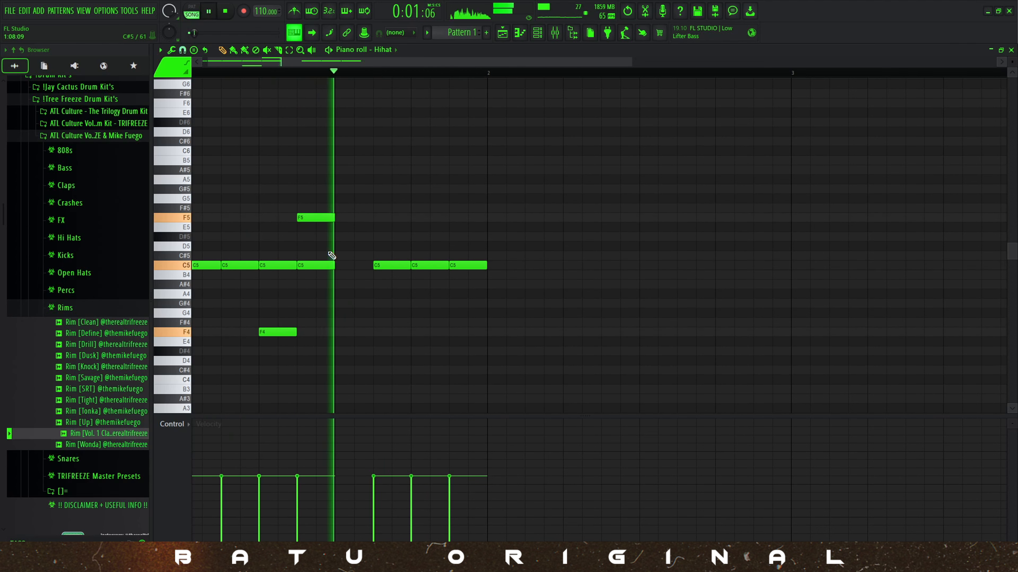
pyautogui.press('space')
pyautogui.press('space')
# Duplicate the whole bar 1 hi-hat pattern into bar 2 and select the C5 note at 1:13.
pyautogui.scroll(-2, 276, 288)
pyautogui.hotkey('ctrl', 'a')
pyautogui.hotkey('ctrl', 'b')
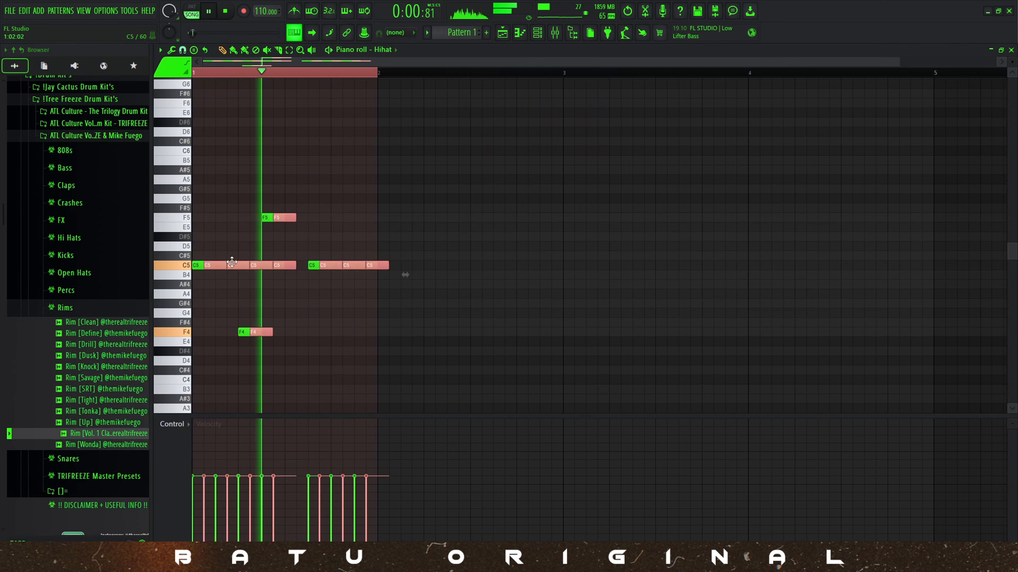
pyautogui.keyDown('ctrl'); pyautogui.click(341, 72); pyautogui.keyUp('ctrl')
pyautogui.scroll(6, 345, 73)
pyautogui.scroll(-5, 373, 121)
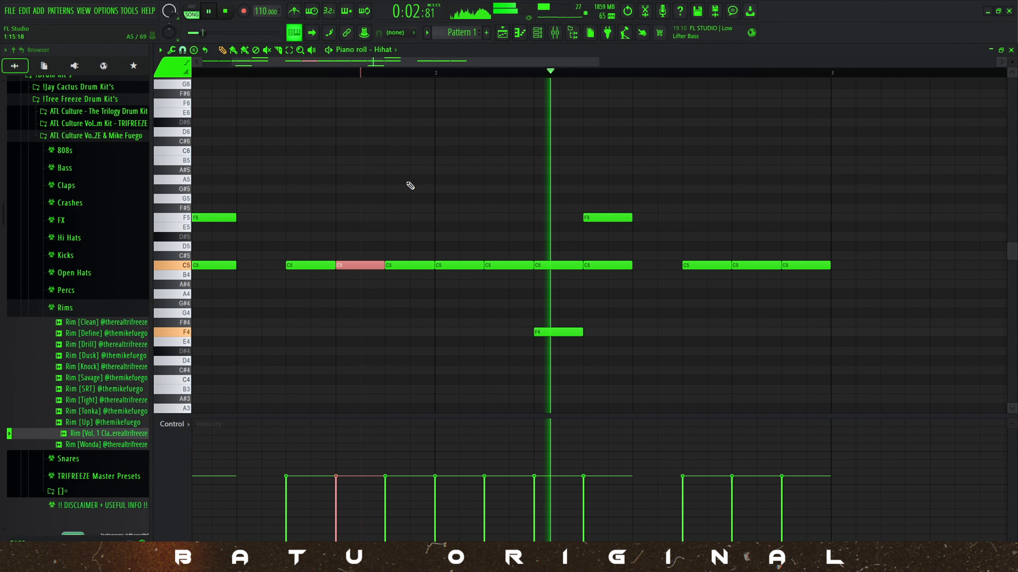
# Chop the last C5 hi-hat note of bar 2 into four short hits with velocities falling across the roll.
pyautogui.keyDown('ctrl'); pyautogui.click(375, 73); pyautogui.keyUp('ctrl')
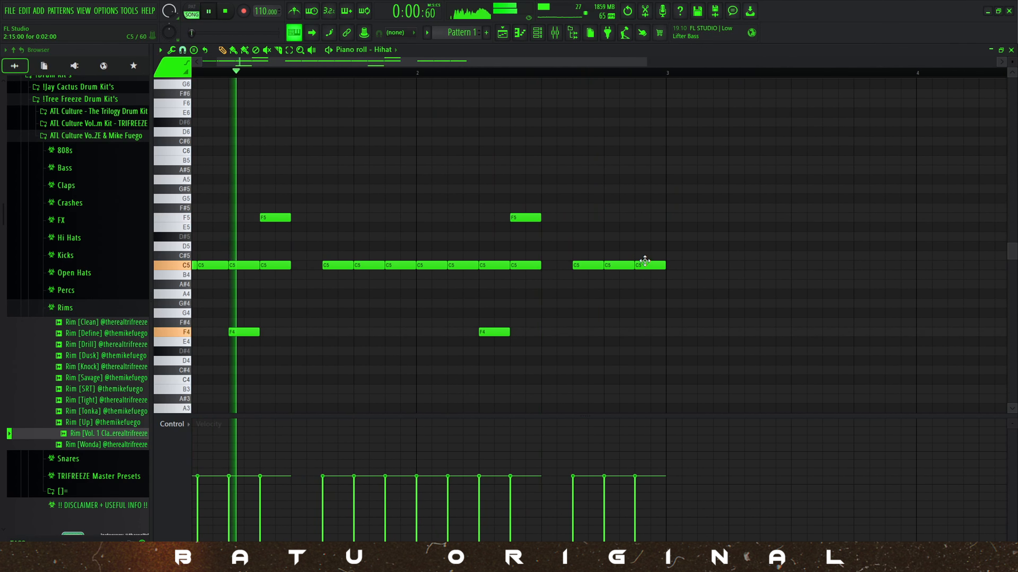
pyautogui.moveTo(643, 258); pyautogui.dragTo(644, 296)
pyautogui.hotkey('alt', 'u')
pyautogui.click(565, 343)
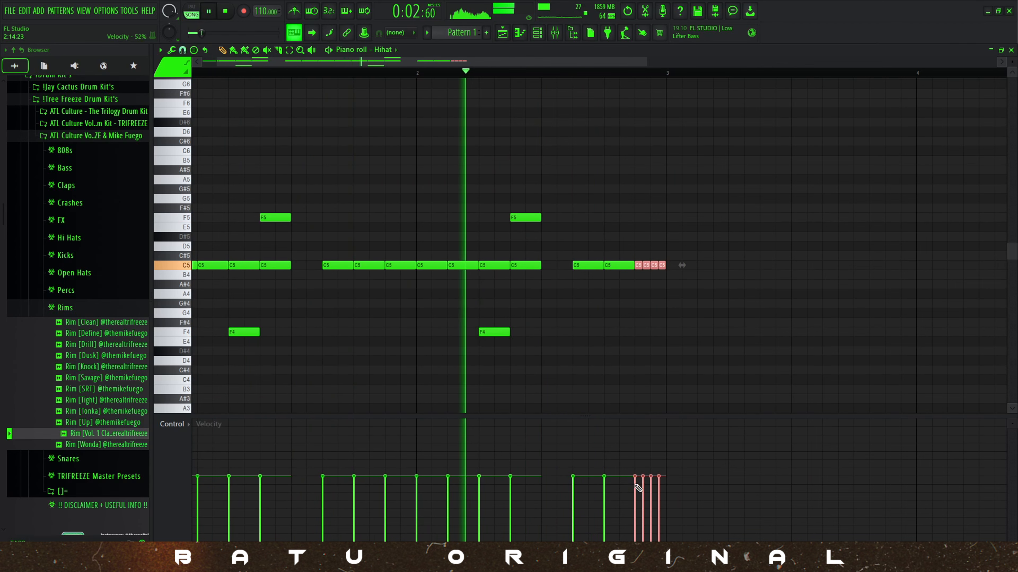
pyautogui.moveTo(636, 477); pyautogui.dragTo(663, 502)
pyautogui.scroll(-3, 438, 271)
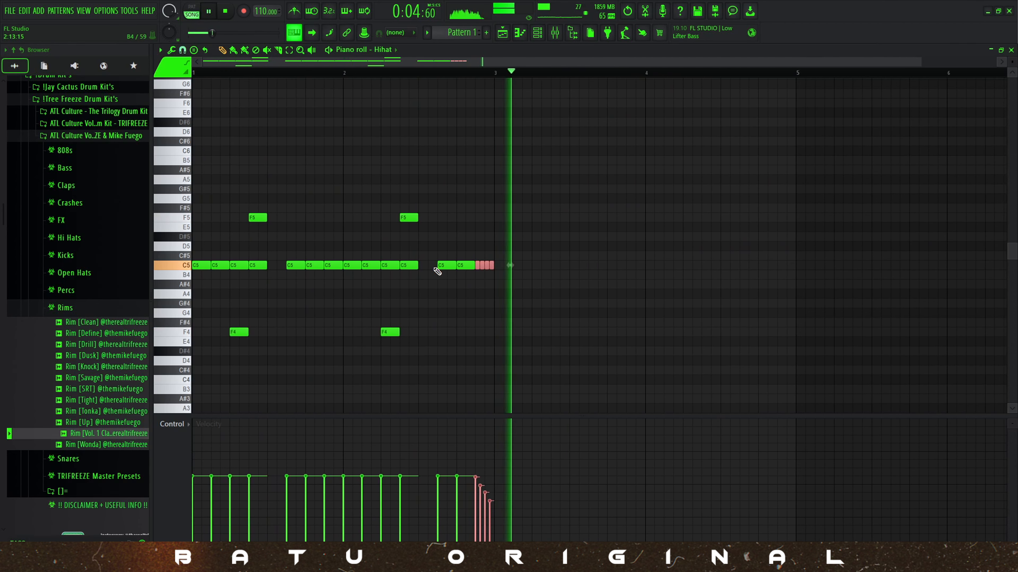
# Duplicate the two-bar hi-hat pattern into bars 3 and 4, playing it back.
pyautogui.press('space')
pyautogui.hotkey('ctrl', 'a')
pyautogui.moveTo(205, 266); pyautogui.dragTo(504, 265)
pyautogui.hotkey('ctrl', 'a')
pyautogui.keyDown('ctrl'); pyautogui.click(474, 170); pyautogui.keyUp('ctrl')
pyautogui.press('space')
pyautogui.scroll(2, 229, 298)
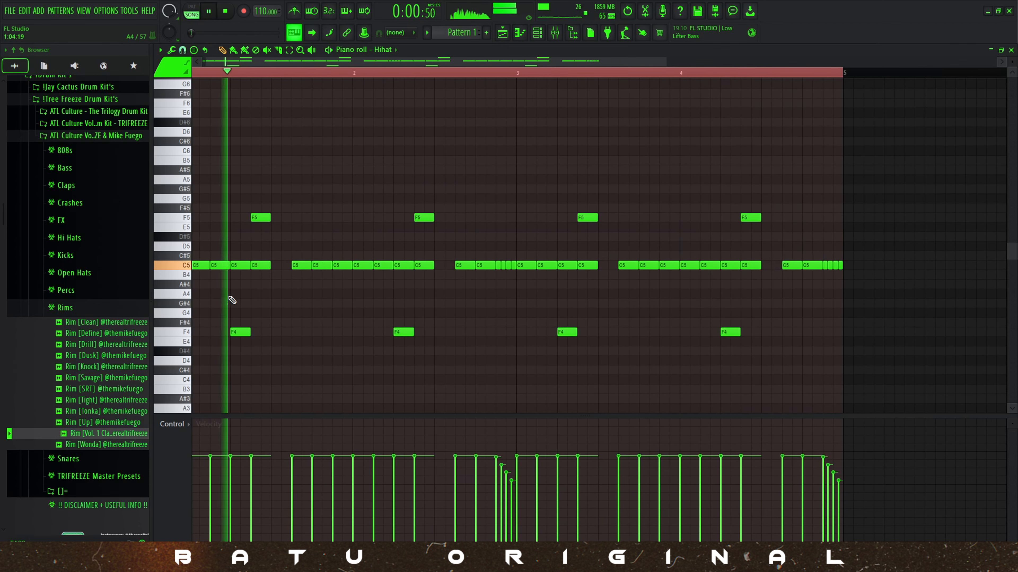
# Lower the velocity of the C5 hi-hat note at step 3 of bar 1 and play the pattern.
pyautogui.press('space')
pyautogui.moveTo(211, 275); pyautogui.dragTo(217, 254)
pyautogui.keyDown('ctrl'); pyautogui.click(219, 238); pyautogui.keyUp('ctrl')
pyautogui.press('space')
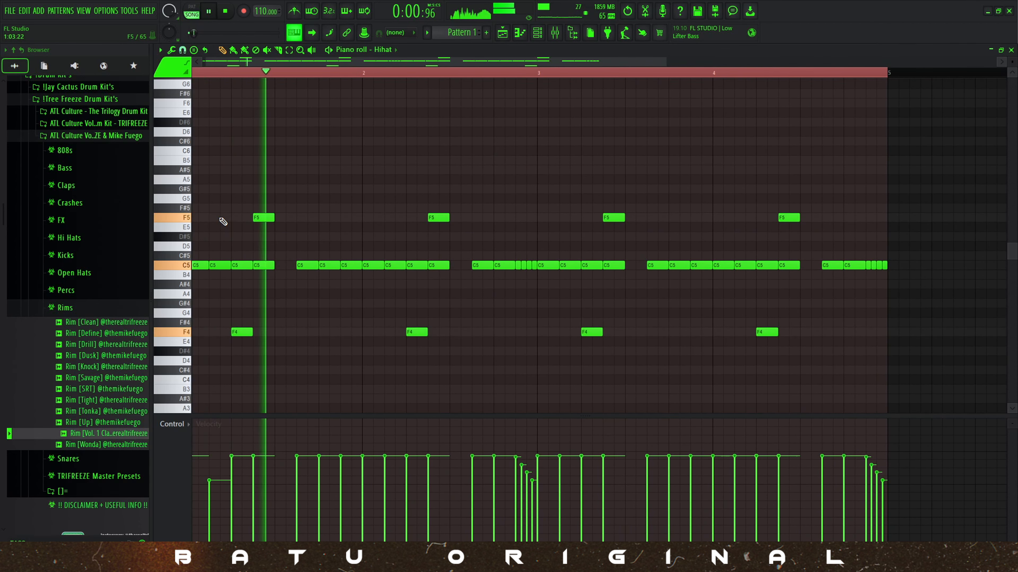
# Split the C5 hi-hat note at 1:15 into two one-step notes and play back the four bars.
pyautogui.scroll(2, 360, 273)
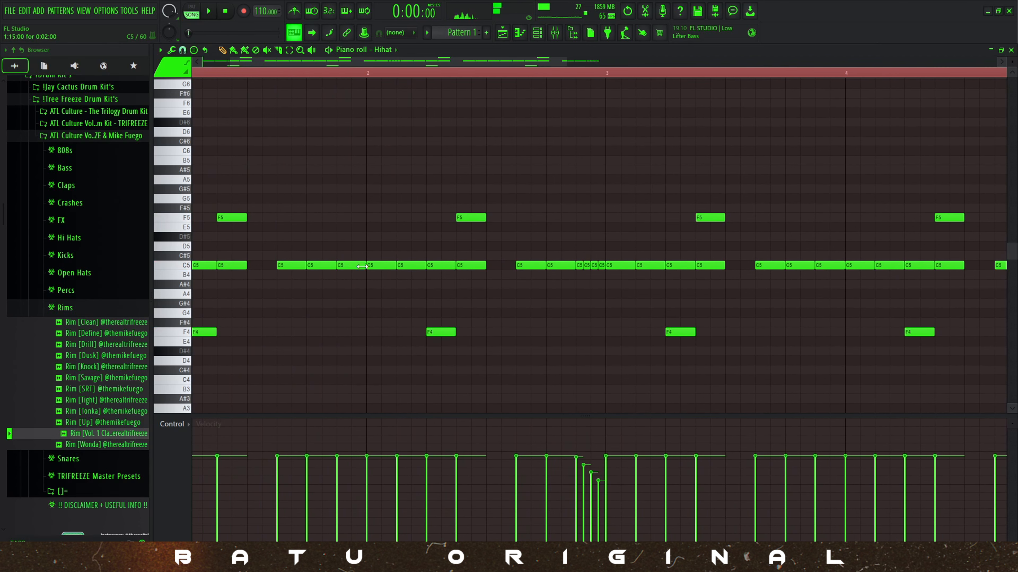
pyautogui.scroll(-2, 361, 239)
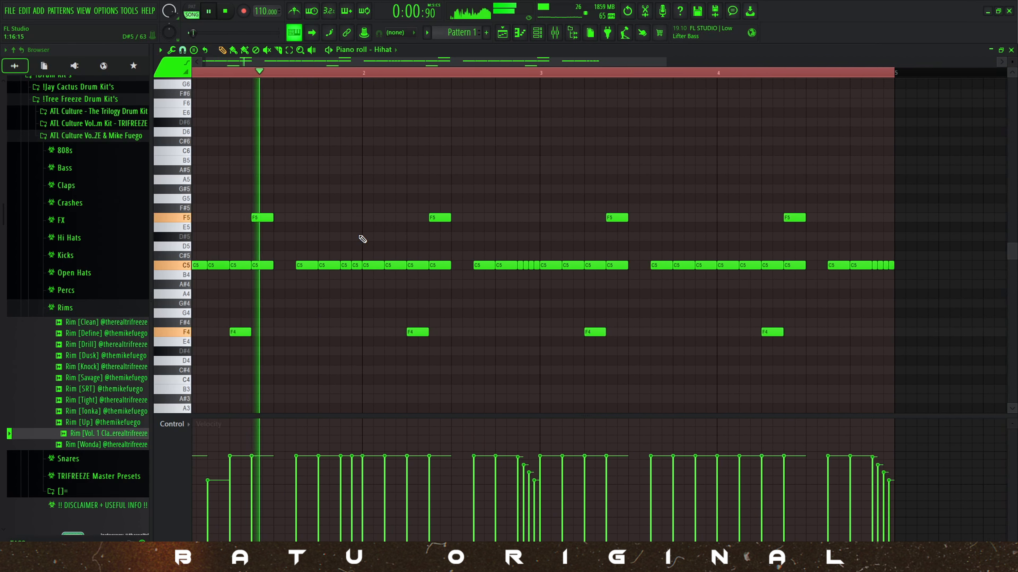
pyautogui.scroll(1, 360, 238)
pyautogui.scroll(1, 360, 238)
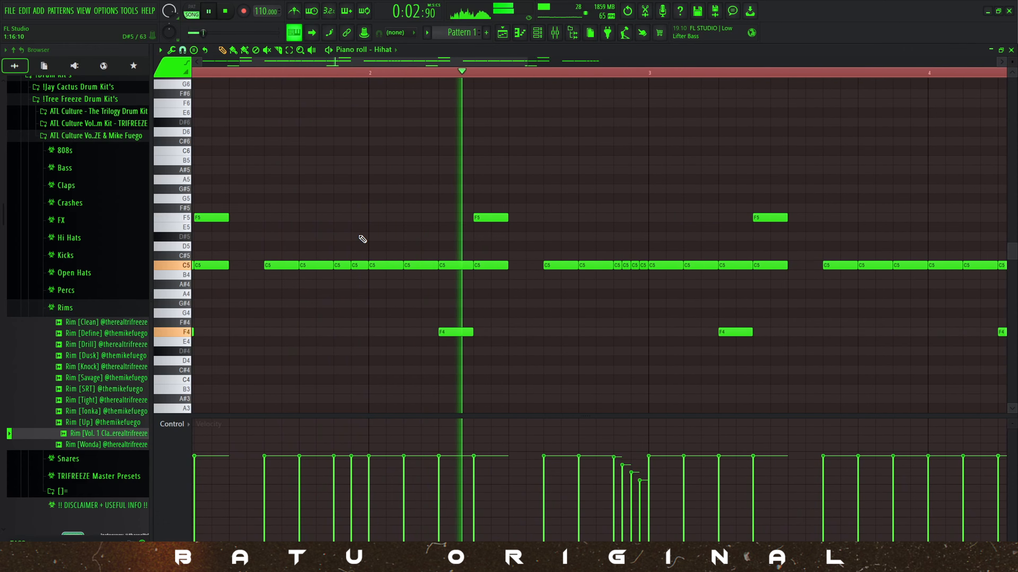
pyautogui.scroll(-3, 362, 239)
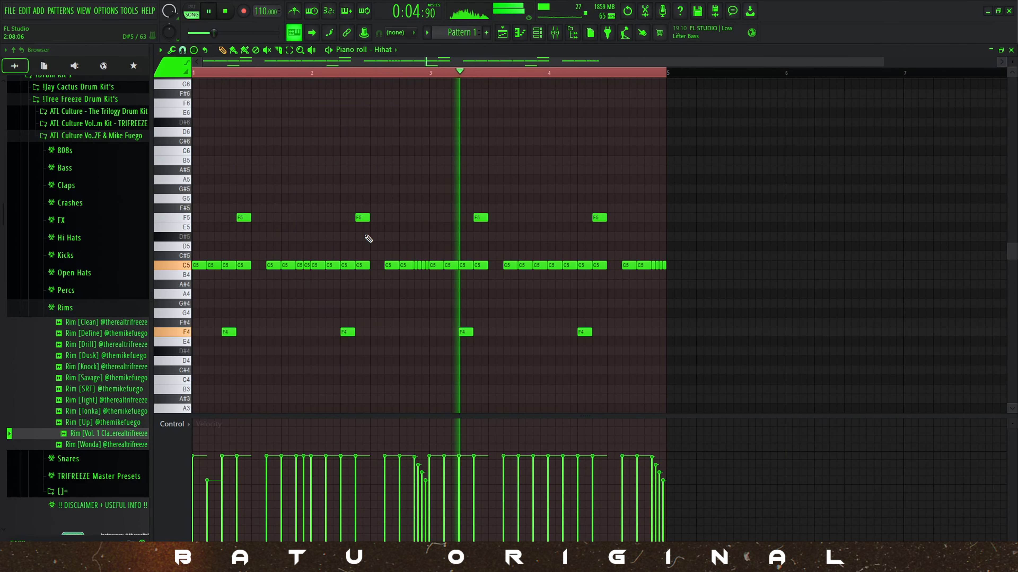
pyautogui.scroll(-1, 602, 311)
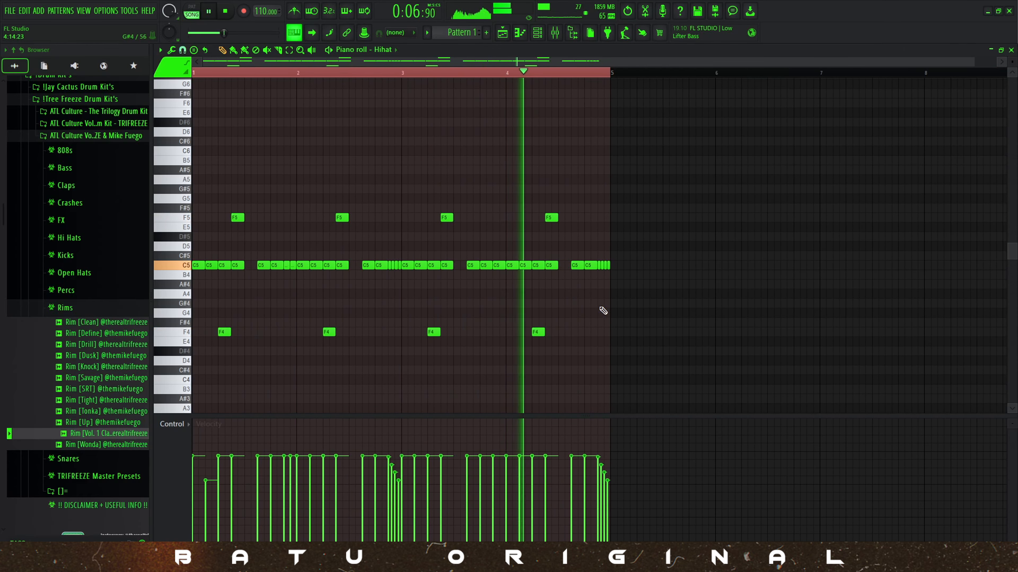
# Add short descending D#4, C#4 and B3 hi-hat hits at steps 14, 15 and 16 of bar 4 with falling velocities.
pyautogui.scroll(1, 579, 312)
pyautogui.press('space')
pyautogui.scroll(3, 578, 312)
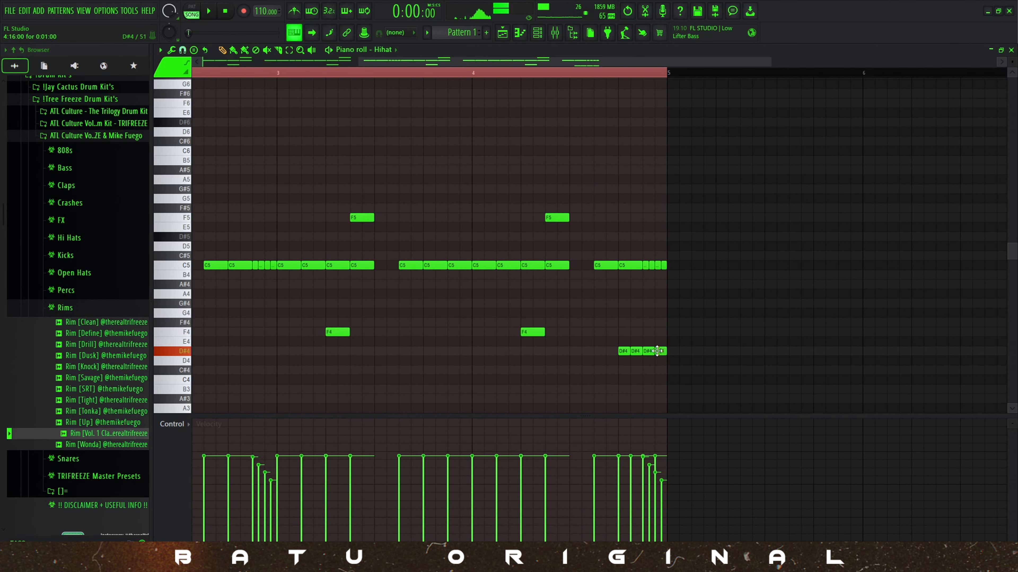
pyautogui.moveTo(552, 342); pyautogui.dragTo(553, 342)
pyautogui.scroll(8, 629, 363)
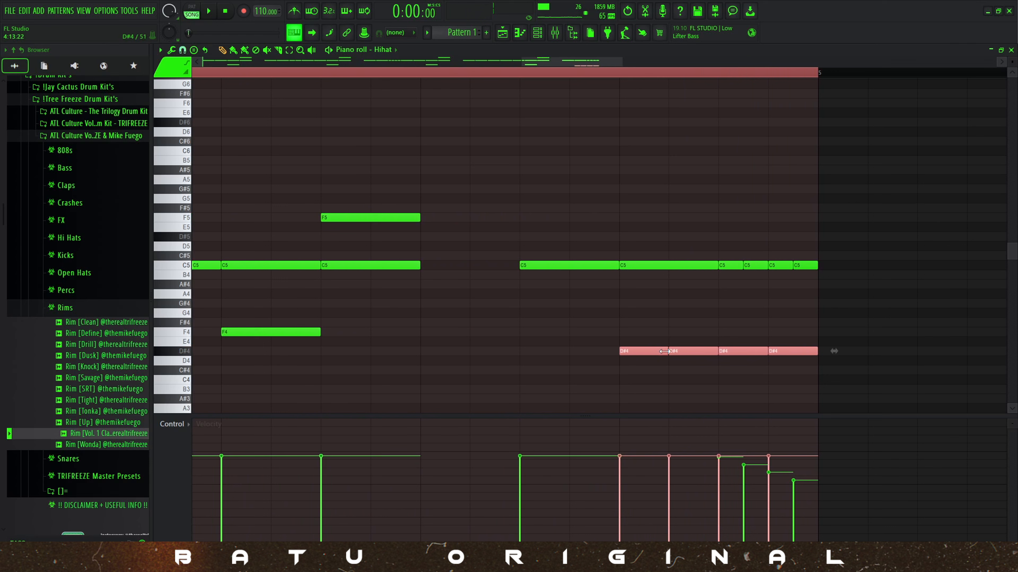
pyautogui.press('space')
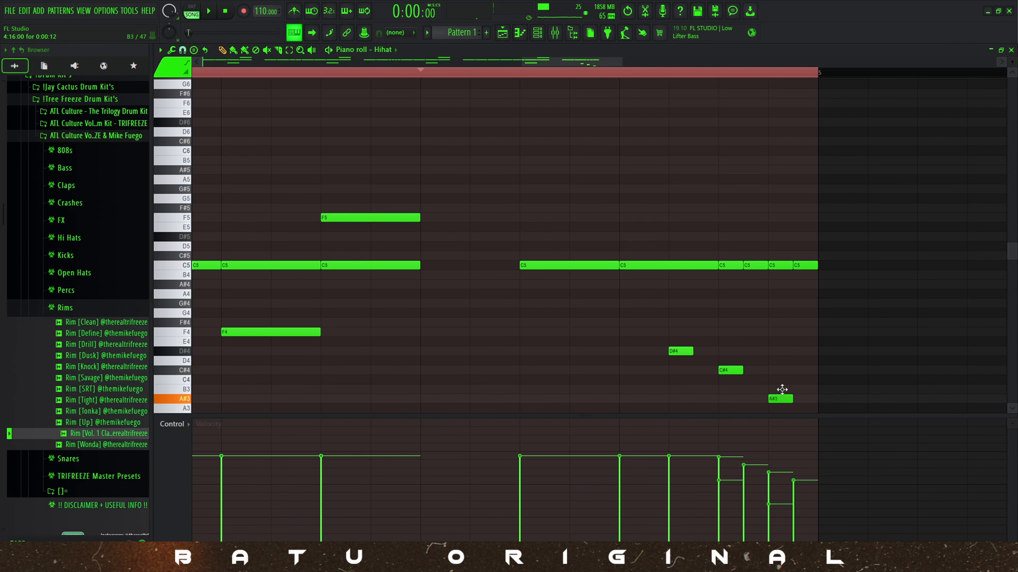
pyautogui.scroll(-3, 637, 257)
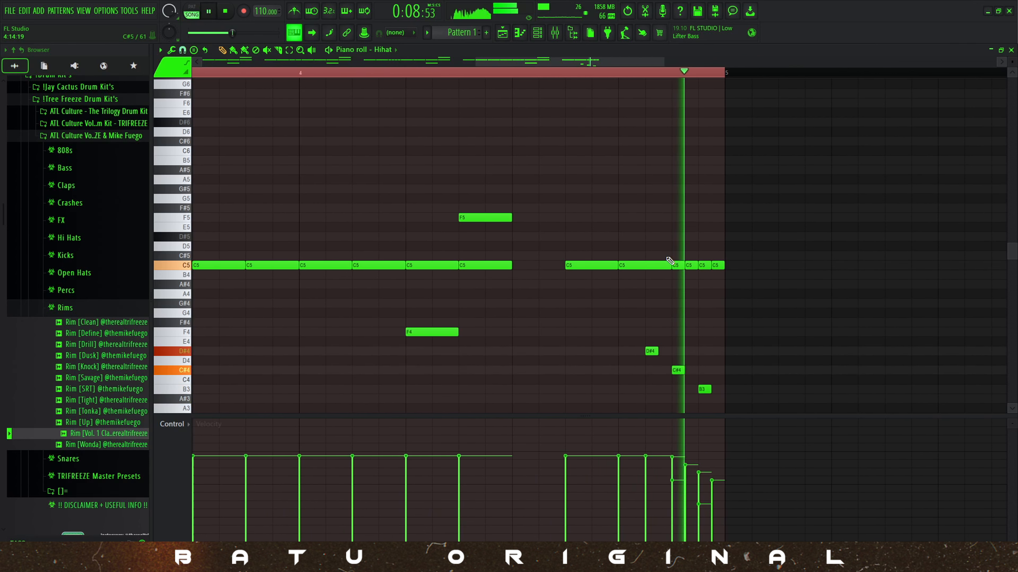
pyautogui.press('space')
# Move the D#4, C#4 and B3 hits to steps 9, 10 and 11 of bar 4, playing them back.
pyautogui.scroll(2, 753, 346)
pyautogui.moveTo(775, 393); pyautogui.dragTo(637, 346)
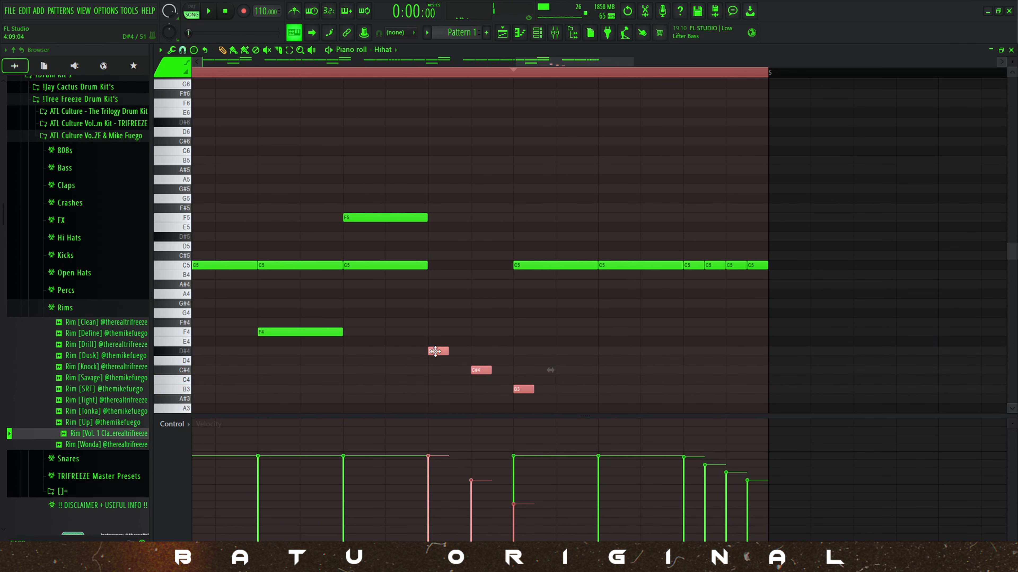
pyautogui.scroll(1, 323, 63)
pyautogui.click(296, 71)
pyautogui.press('space')
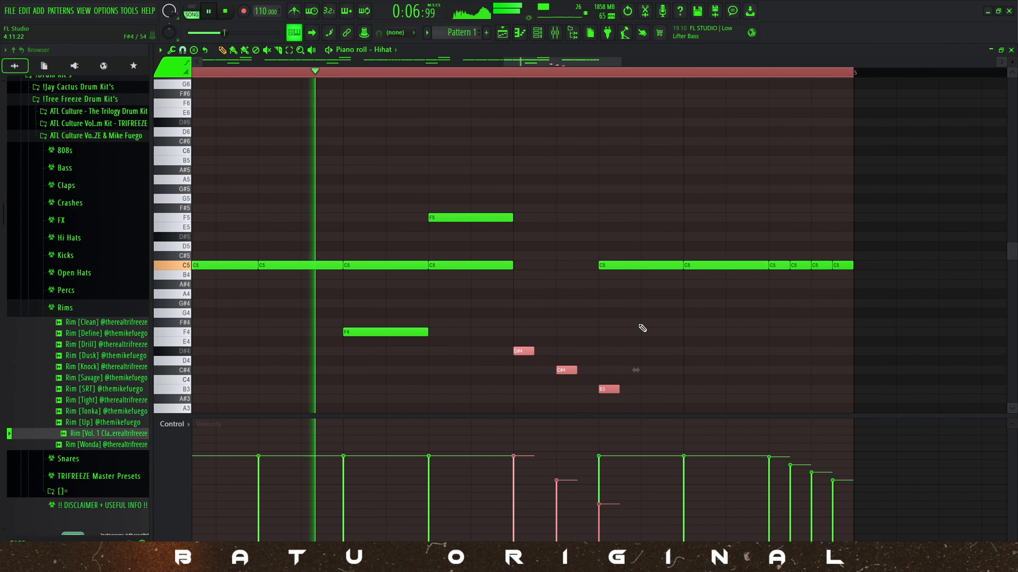
pyautogui.scroll(-3, 640, 326)
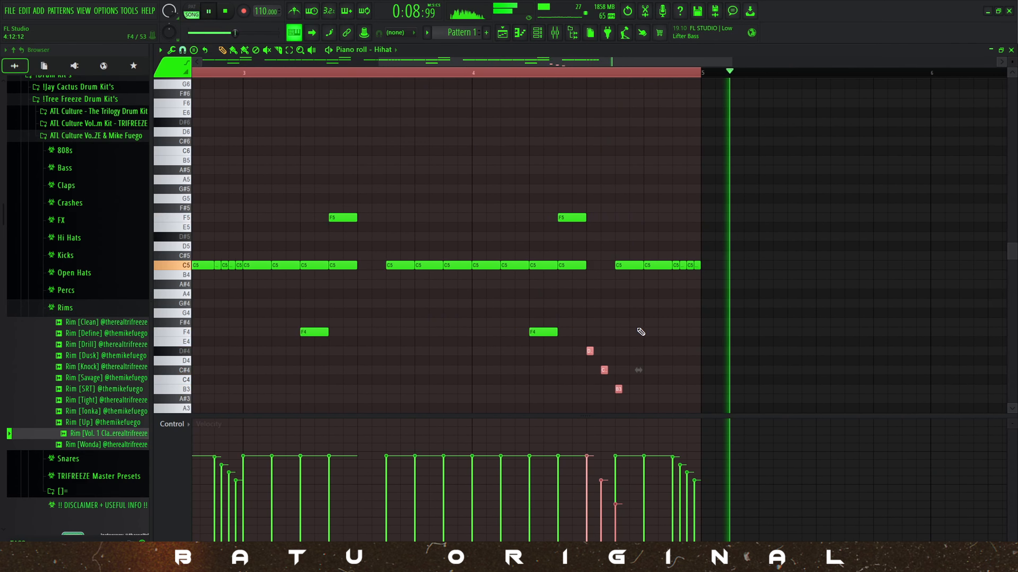
# Add a short, soft A#3 hi-hat hit at 4:15 and play back the end of bar 4.
pyautogui.keyDown('ctrl'); pyautogui.click(674, 324); pyautogui.keyUp('ctrl')
pyautogui.press('space')
pyautogui.scroll(2, 635, 304)
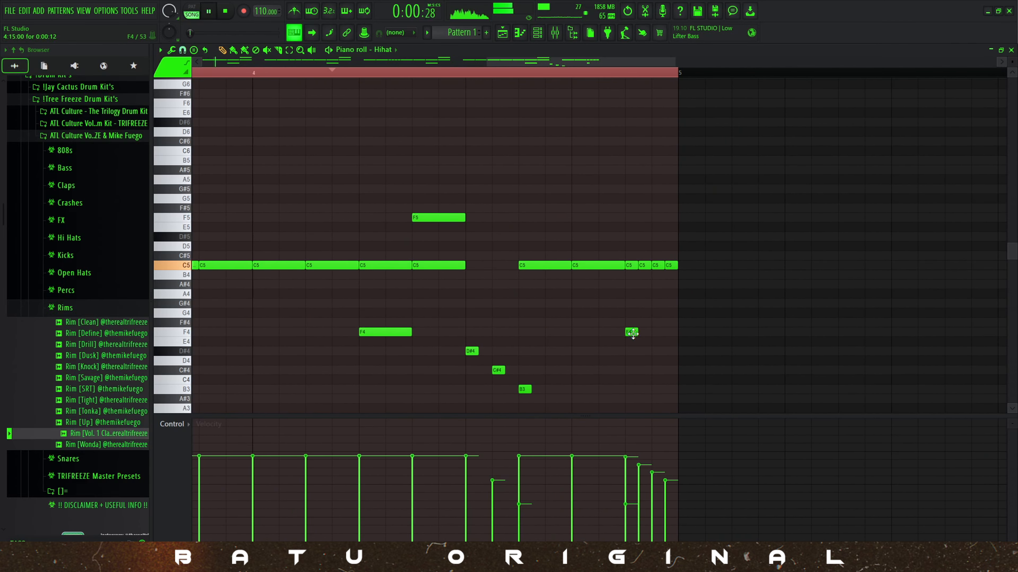
pyautogui.click(468, 78)
pyautogui.scroll(-2, 692, 340)
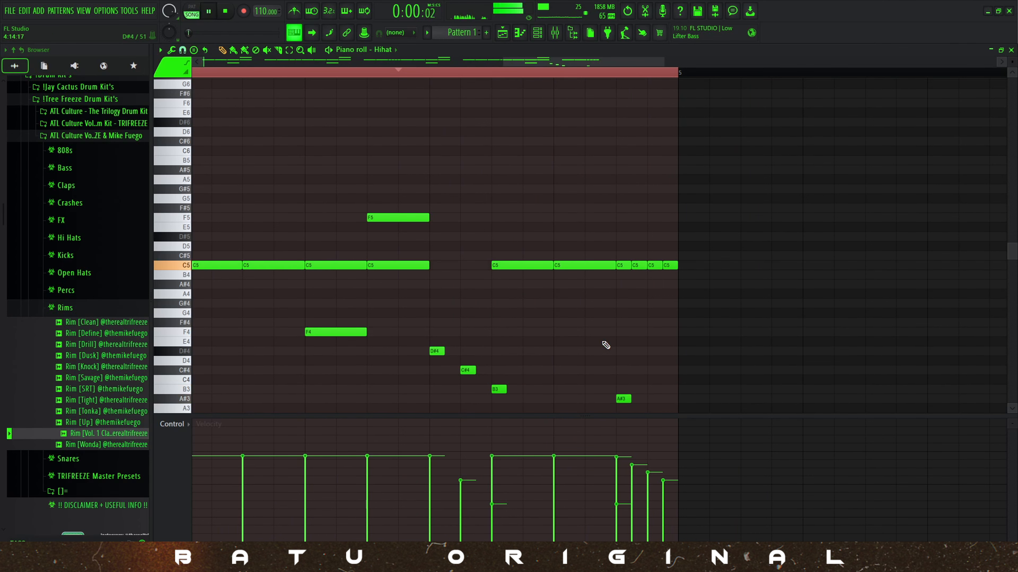
pyautogui.scroll(2, 581, 241)
pyautogui.scroll(-4, 608, 255)
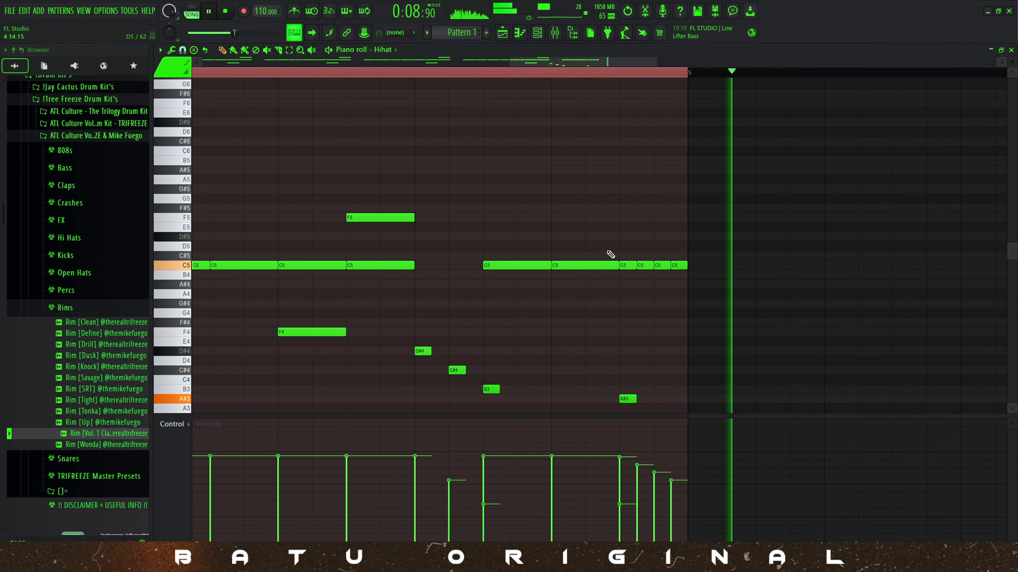
# Duplicate the complete four-bar hi-hat pattern into bars 5 to 8 and close the hi-hat piano roll.
pyautogui.press('Escape')
pyautogui.click(464, 251)
pyautogui.scroll(-3, 468, 250)
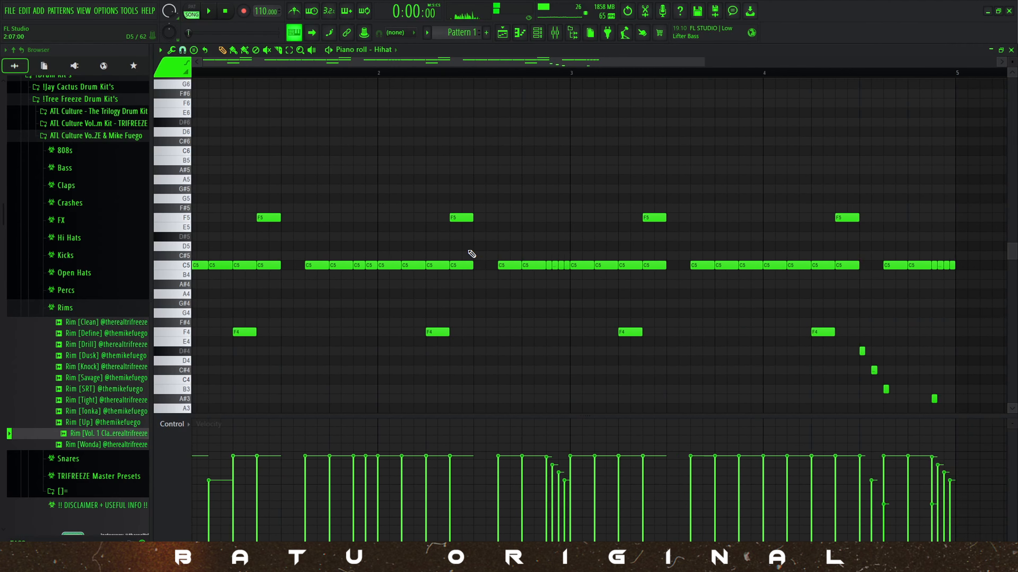
pyautogui.hotkey('ctrl', 'a')
pyautogui.hotkey('ctrl', 'b')
pyautogui.scroll(-2, 486, 227)
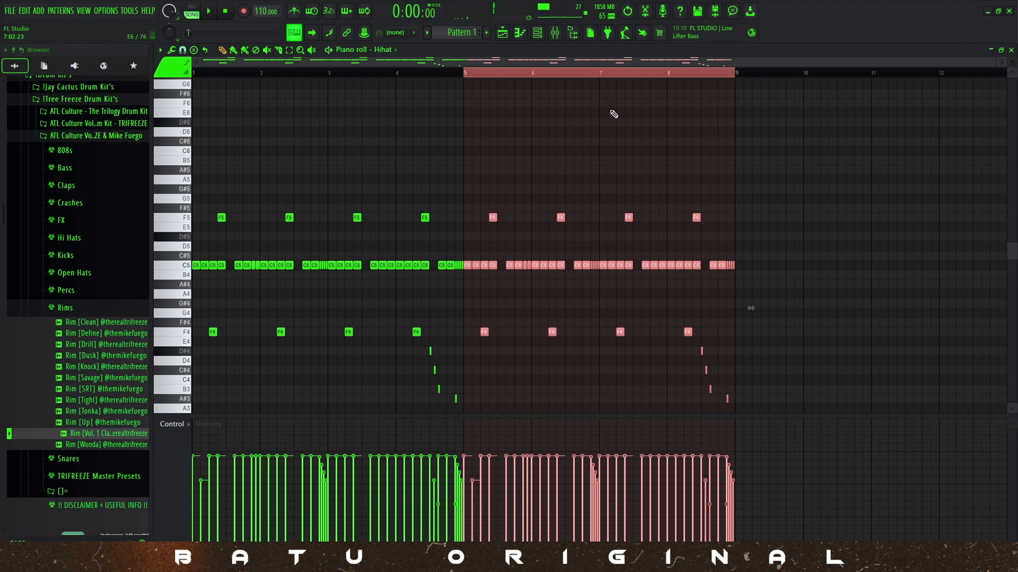
pyautogui.press('Escape')
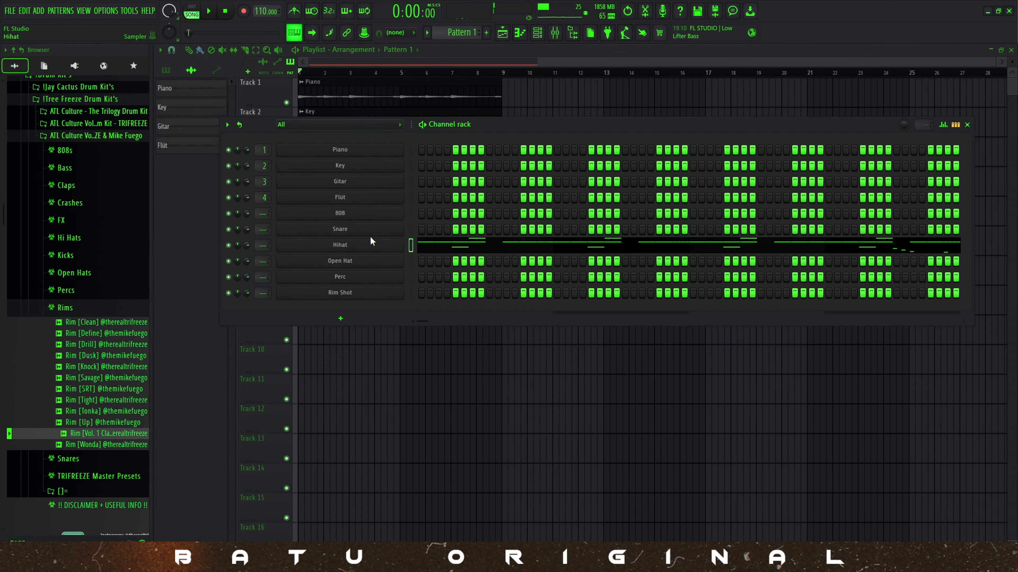
# Place a two-step C5 snare note at step 9 of bar 1 and raise its velocity to maximum.
pyautogui.rightClick(401, 225)
pyautogui.click(432, 230)
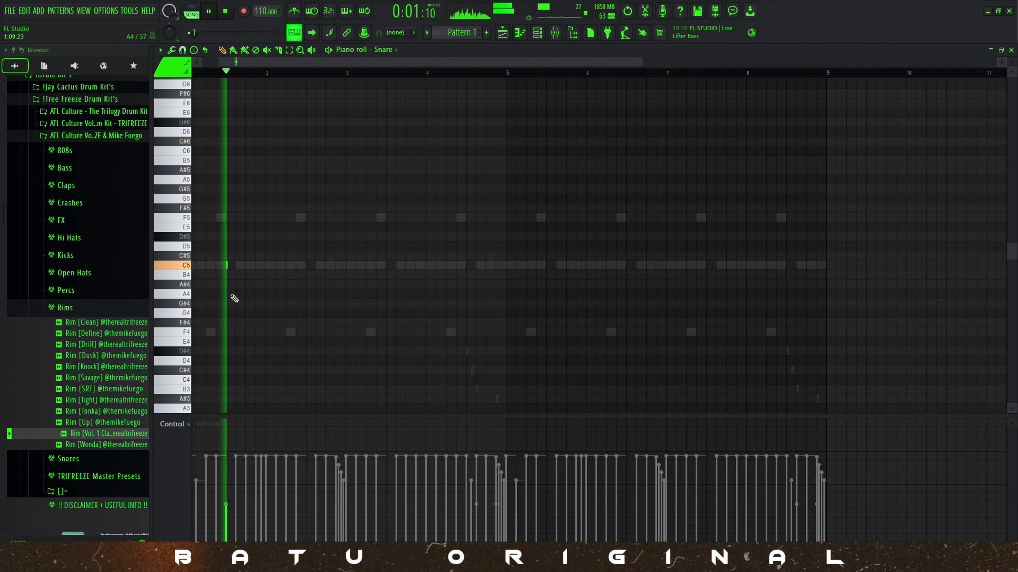
pyautogui.scroll(2, 229, 295)
pyautogui.hotkey('ctrl', 'a')
pyautogui.scroll(10, 228, 266)
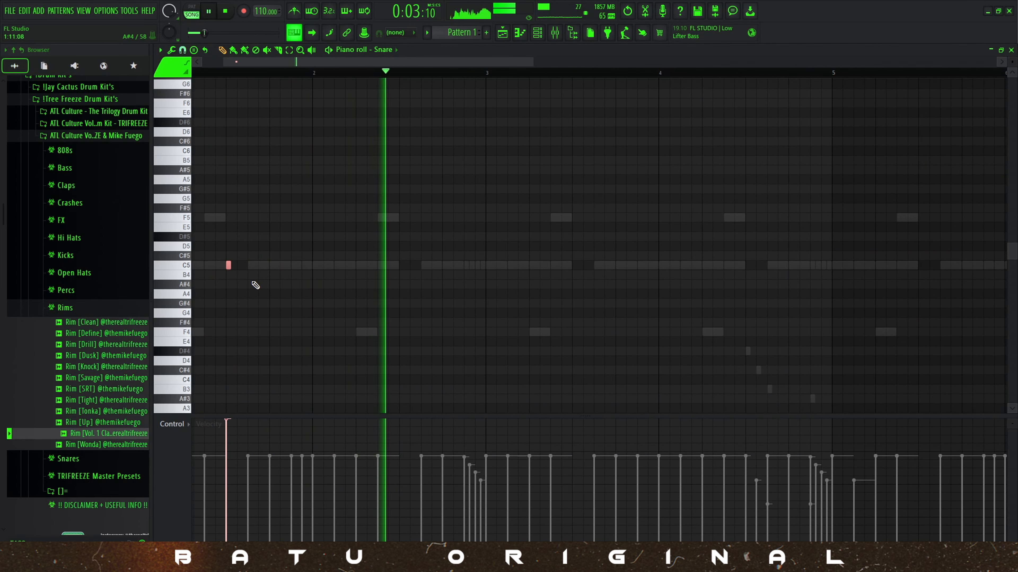
pyautogui.press('space')
pyautogui.click(238, 272)
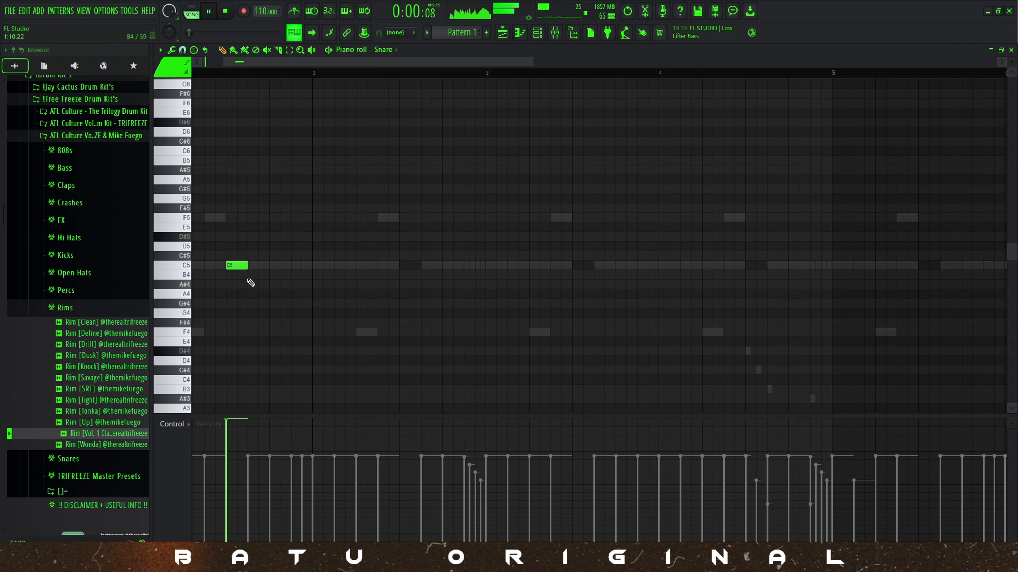
# Add a C5 snare note at 2:09 and duplicate the two-bar snare pattern through bar 8.
pyautogui.scroll(-3, 250, 282)
pyautogui.moveTo(267, 266); pyautogui.dragTo(298, 270)
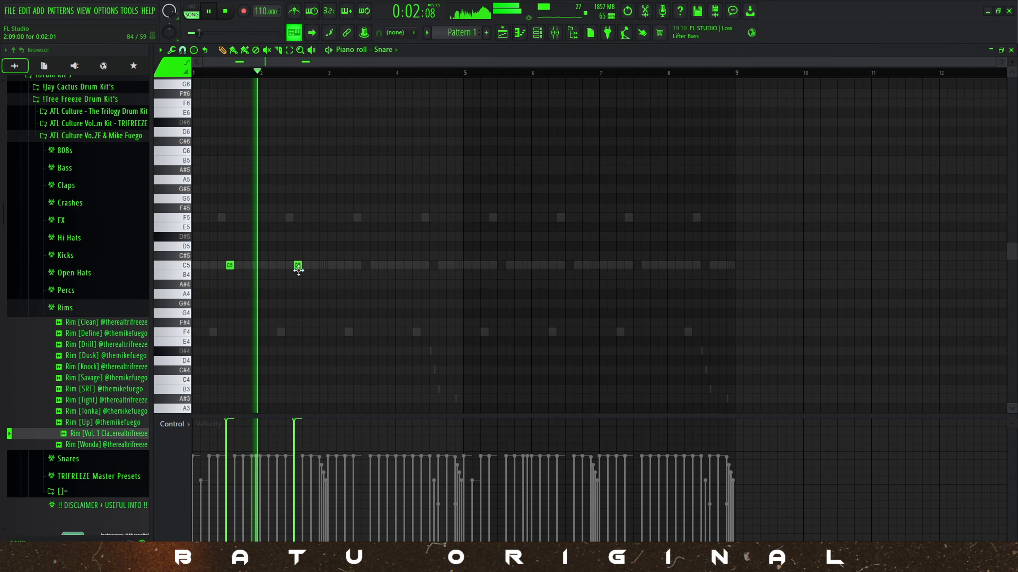
pyautogui.moveTo(328, 72); pyautogui.dragTo(195, 73)
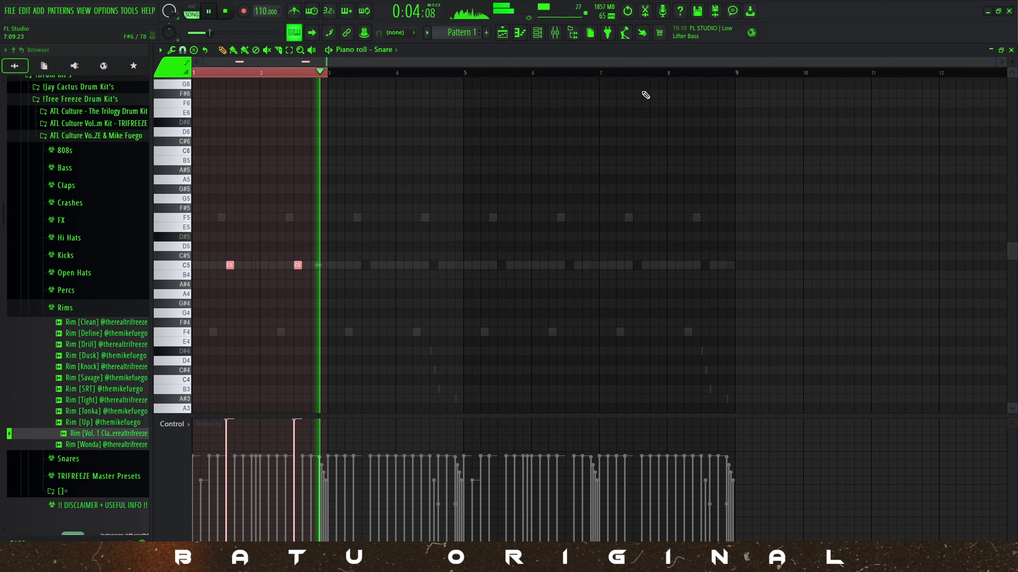
pyautogui.hotkey('ctrl', 'b')
pyautogui.hotkey('ctrl', 'b')
pyautogui.hotkey('ctrl', 'b')
pyautogui.hotkey('ctrl', 'b')
pyautogui.hotkey('ctrl', 'z')
pyautogui.hotkey('ctrl', 'd')
pyautogui.press('F7')
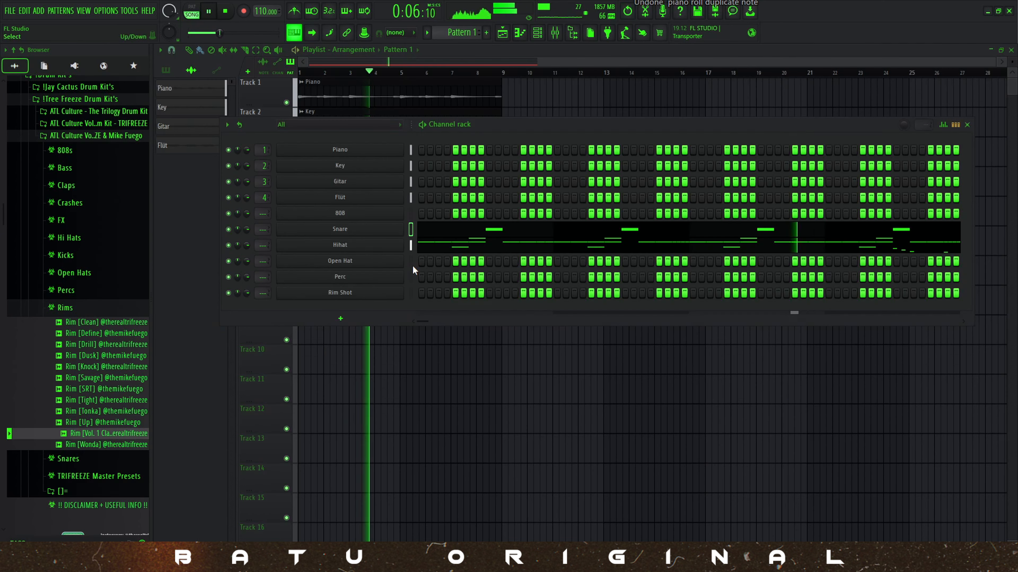
# Place C5 notes for the Open Hat channel at 1:13, 2:13 and 2:15.
pyautogui.rightClick(401, 259)
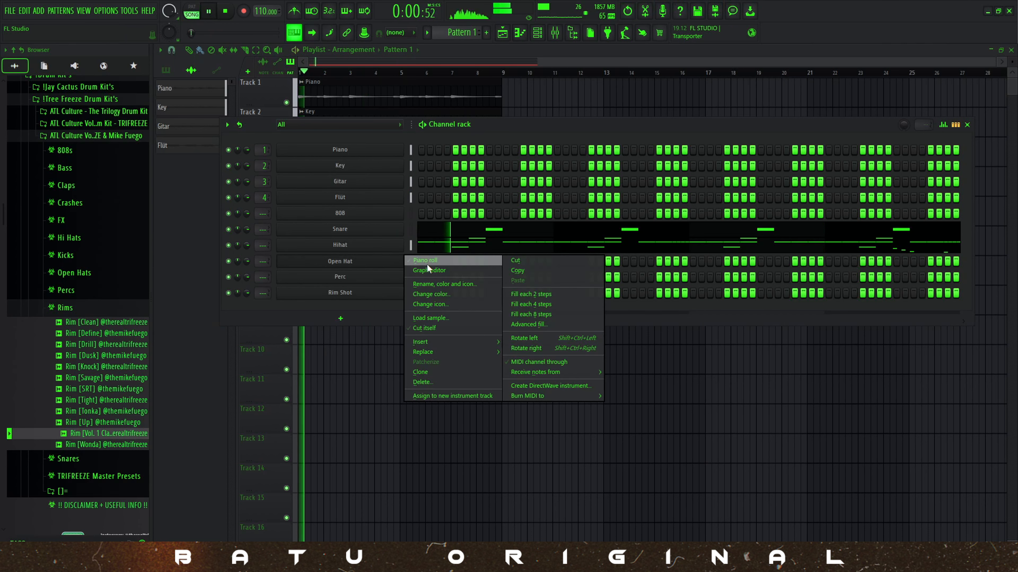
pyautogui.click(427, 263)
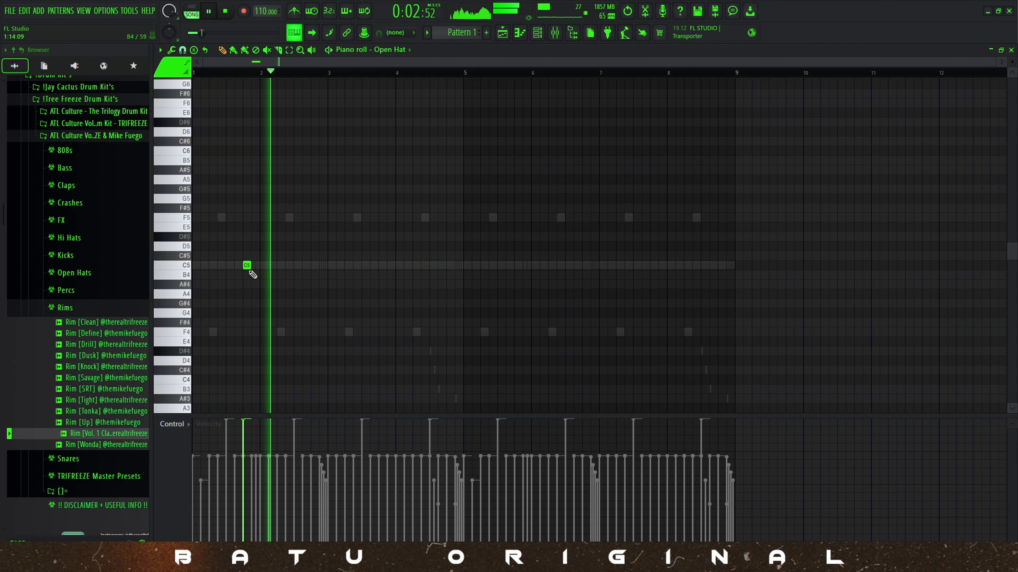
pyautogui.click(314, 265)
pyautogui.click(323, 274)
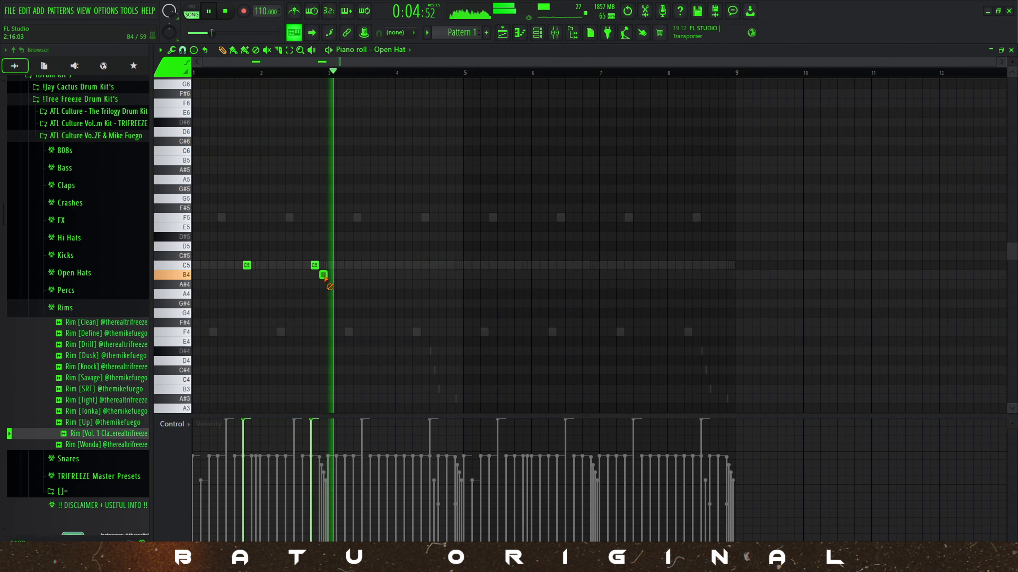
pyautogui.moveTo(323, 272); pyautogui.dragTo(325, 265)
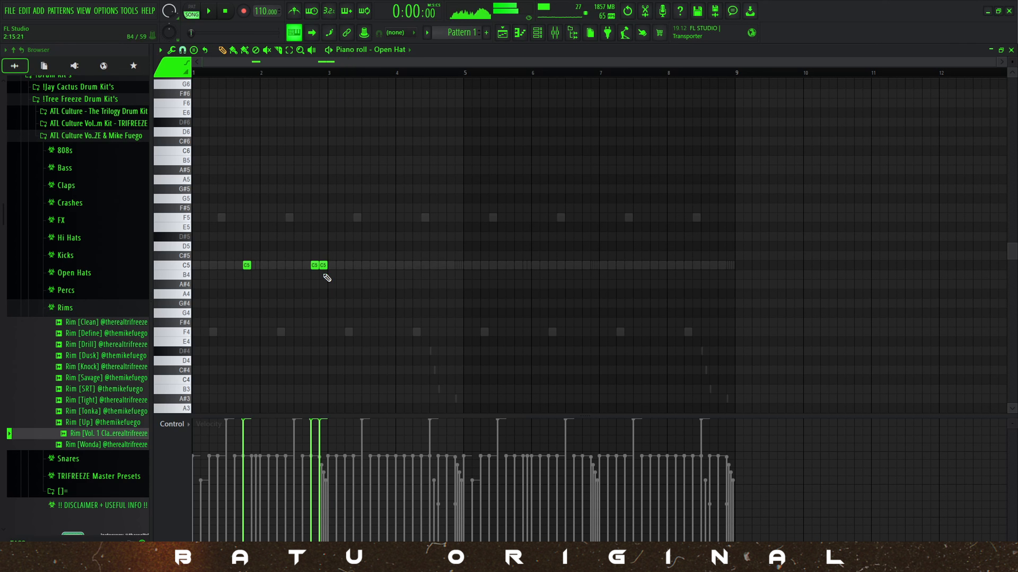
# Lower the velocities of the three open hat notes, making the 2:15 note the softest.
pyautogui.hotkey('ctrl', 'a')
pyautogui.rightClick(366, 320)
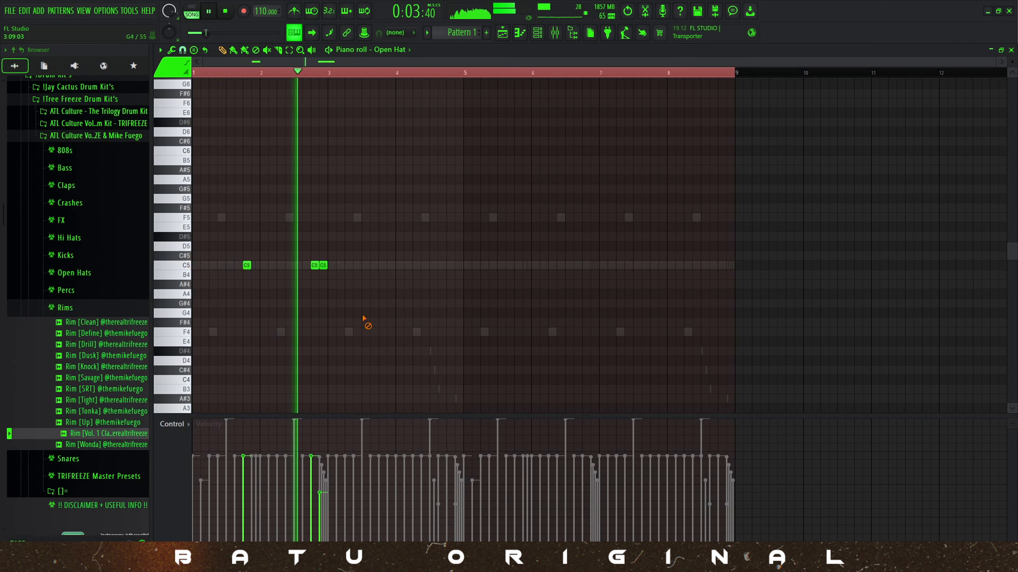
pyautogui.moveTo(343, 286); pyautogui.dragTo(321, 244)
pyautogui.rightClick(350, 274)
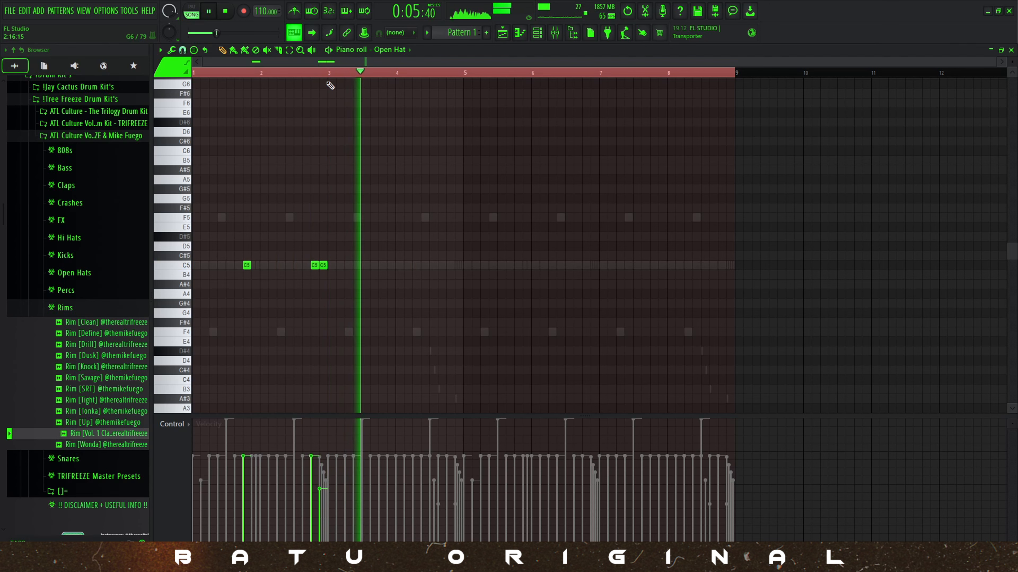
# Duplicate the two-bar open hat pattern through bar 8 and play it back.
pyautogui.press('space')
pyautogui.moveTo(327, 78); pyautogui.dragTo(196, 80)
pyautogui.hotkey('ctrl', 'b')
pyautogui.hotkey('ctrl', 'b')
pyautogui.hotkey('ctrl', 'b')
pyautogui.keyDown('ctrl'); pyautogui.click(732, 77); pyautogui.keyUp('ctrl')
pyautogui.press('space')
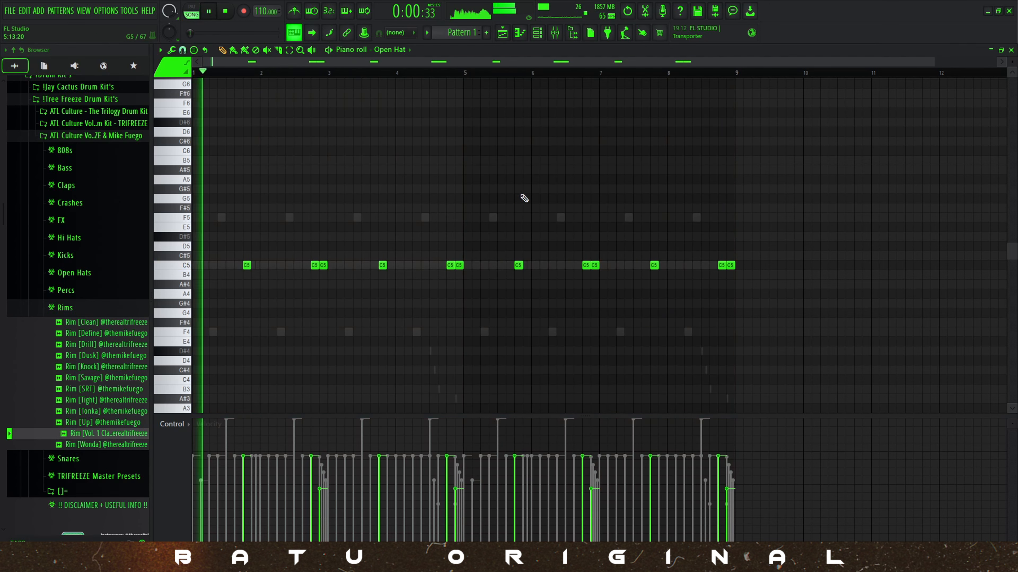
# Place a two-step C5 note for the Perc channel at 1:03.
pyautogui.press('F7')
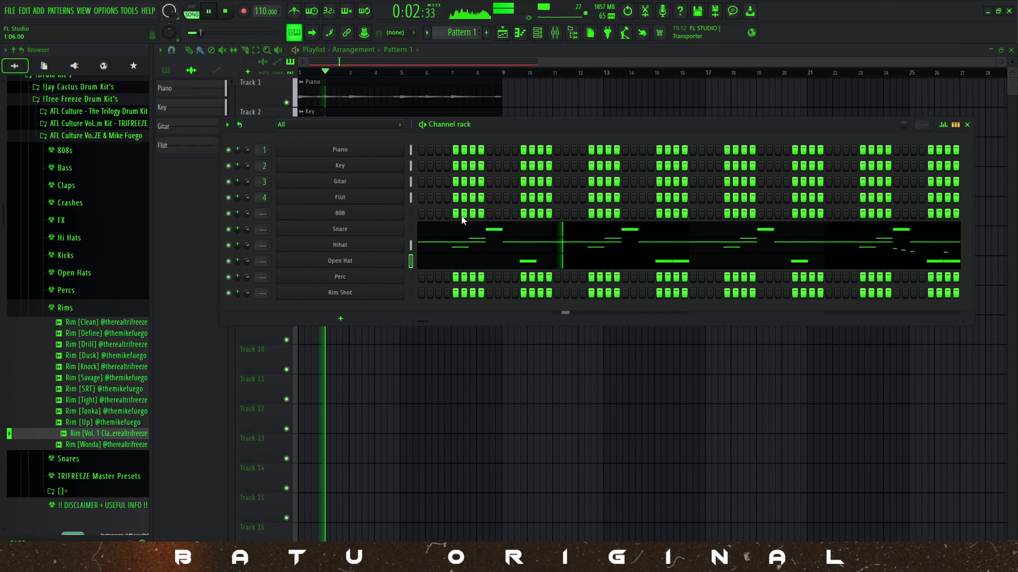
pyautogui.rightClick(368, 283)
pyautogui.click(419, 277)
pyautogui.press('space')
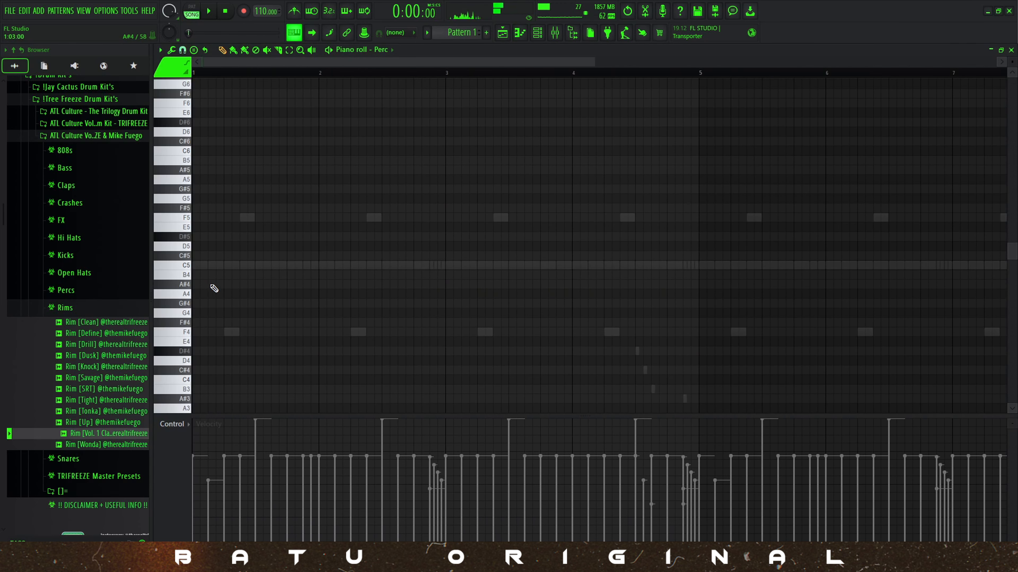
pyautogui.press('space')
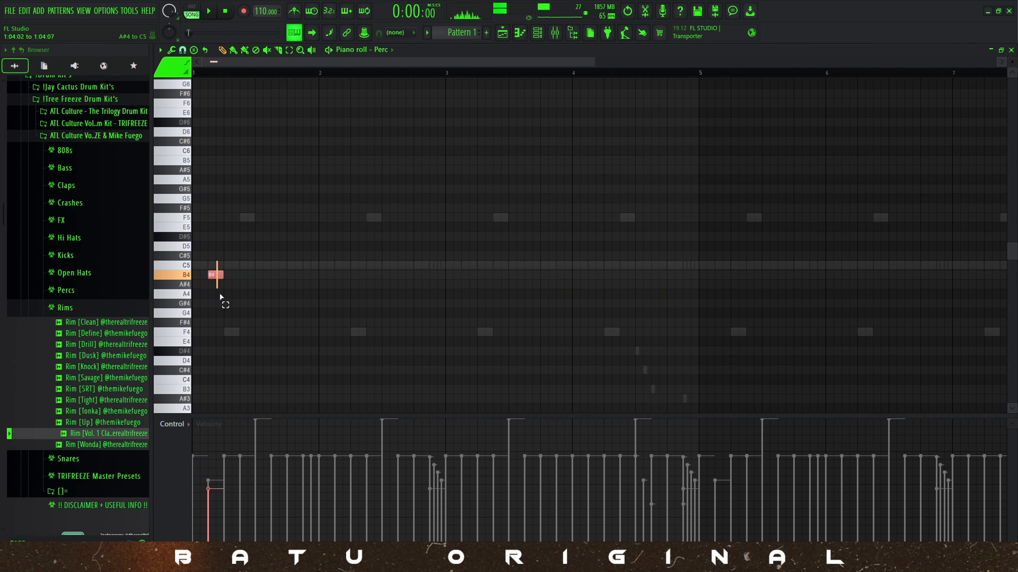
pyautogui.press('space')
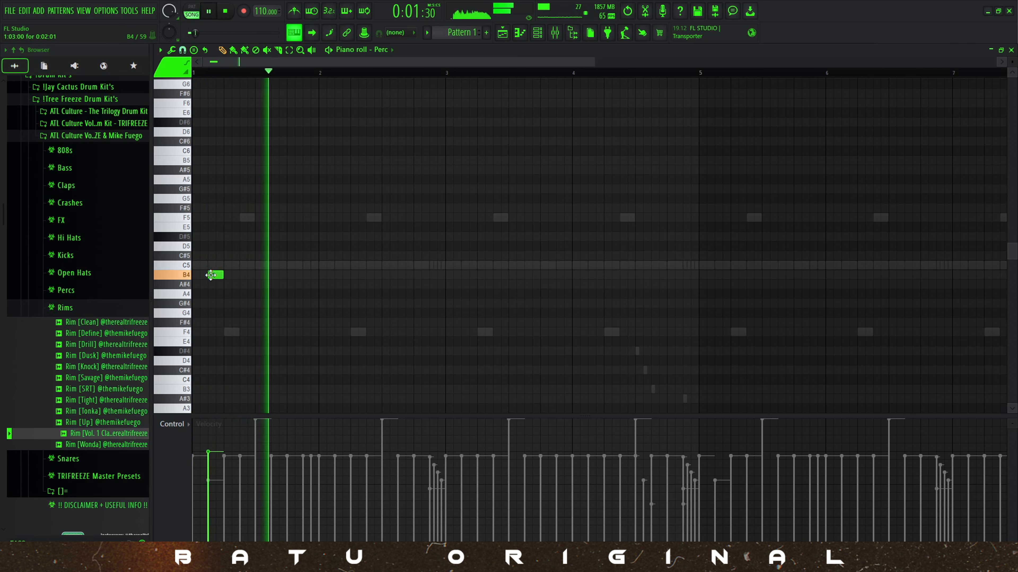
pyautogui.moveTo(215, 275); pyautogui.dragTo(214, 265)
# Select the first two bars of the Perc pattern and duplicate them through bar 8.
pyautogui.hotkey('ctrl', 'a')
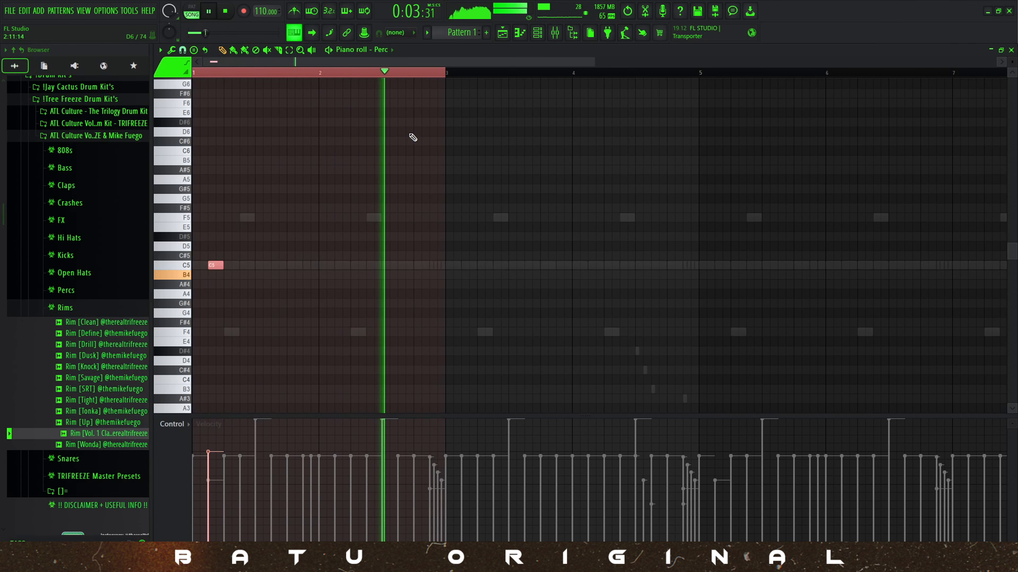
pyautogui.hotkey('ctrl', 'b')
pyautogui.hotkey('ctrl', 'b')
pyautogui.hotkey('ctrl', 'b')
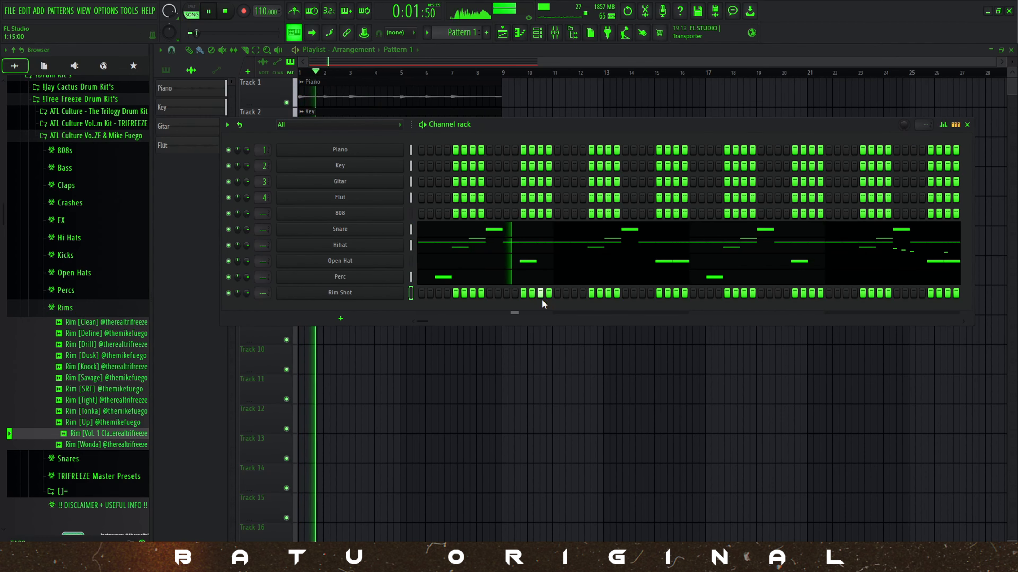
# Place short C5 notes for the Rim Shot channel at 1:15, 2:13 and 2:15.
pyautogui.rightClick(340, 293)
pyautogui.click(416, 292)
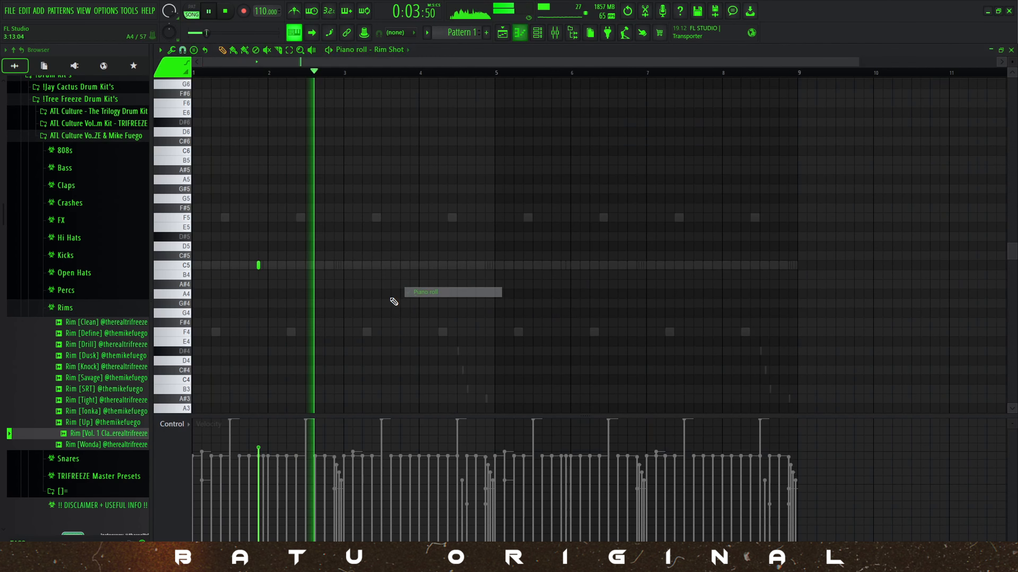
pyautogui.press('space')
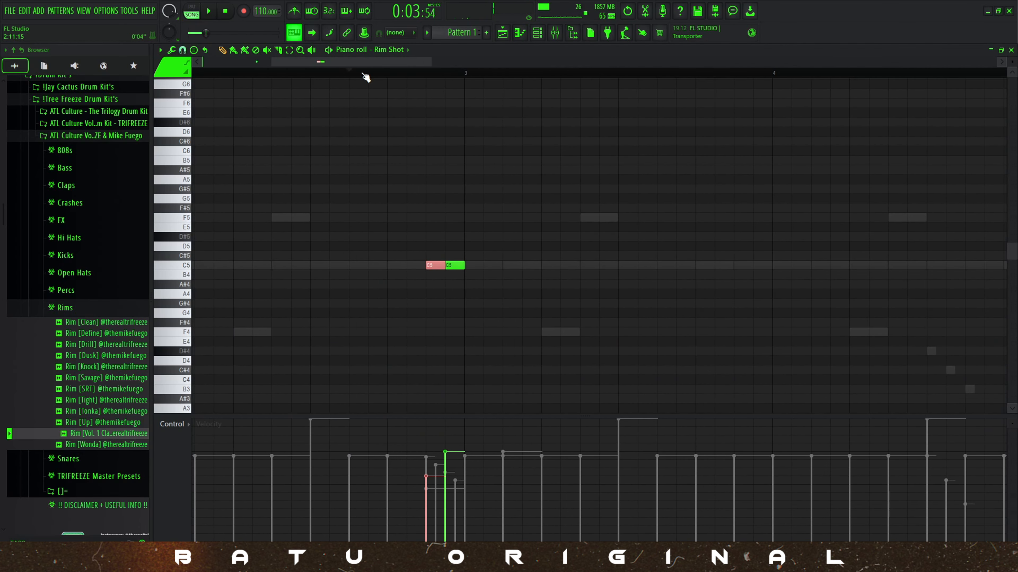
pyautogui.press('space')
pyautogui.press('space')
pyautogui.click(435, 265)
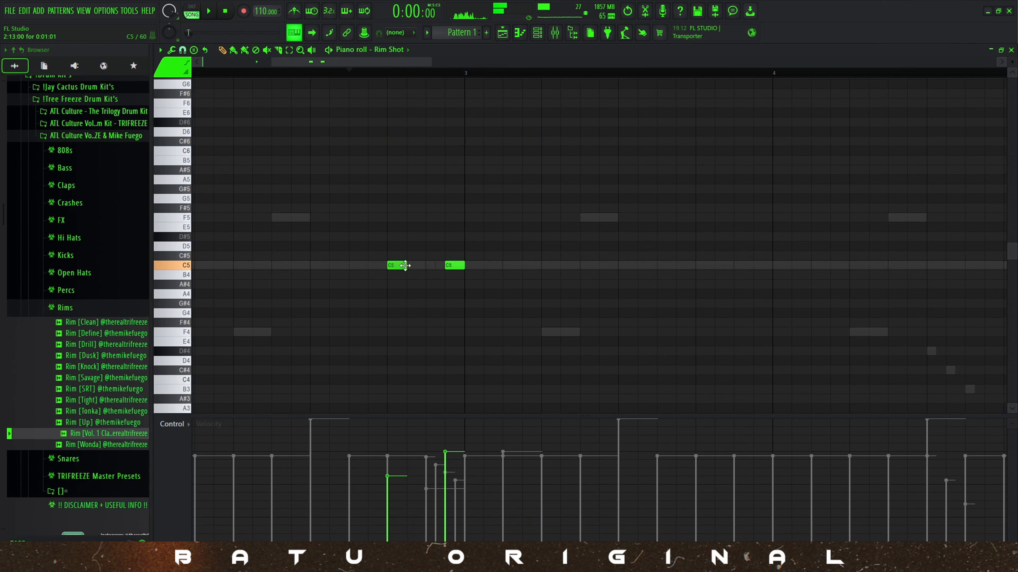
pyautogui.click(303, 76)
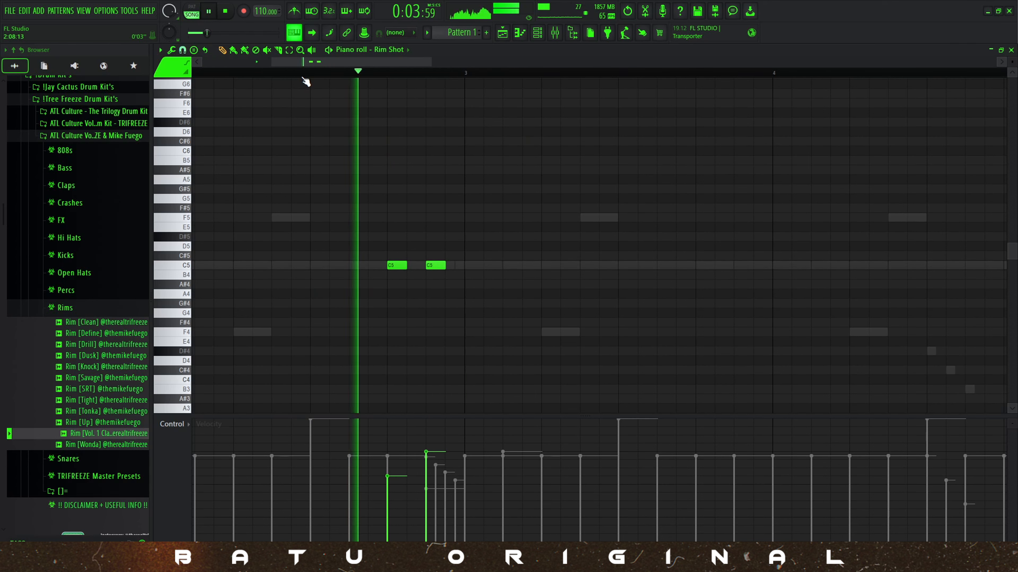
# Add one-step rim shot notes on C5 at 3:15 and 4:15 and on A#4 at 4:16.
pyautogui.scroll(5, 303, 76)
pyautogui.scroll(-6, 304, 77)
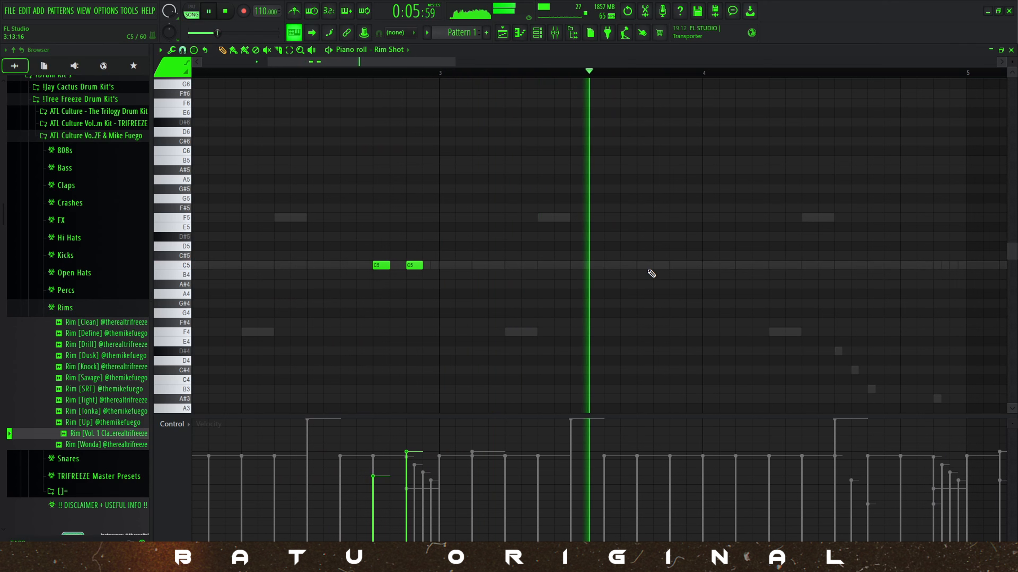
pyautogui.scroll(-3, 681, 276)
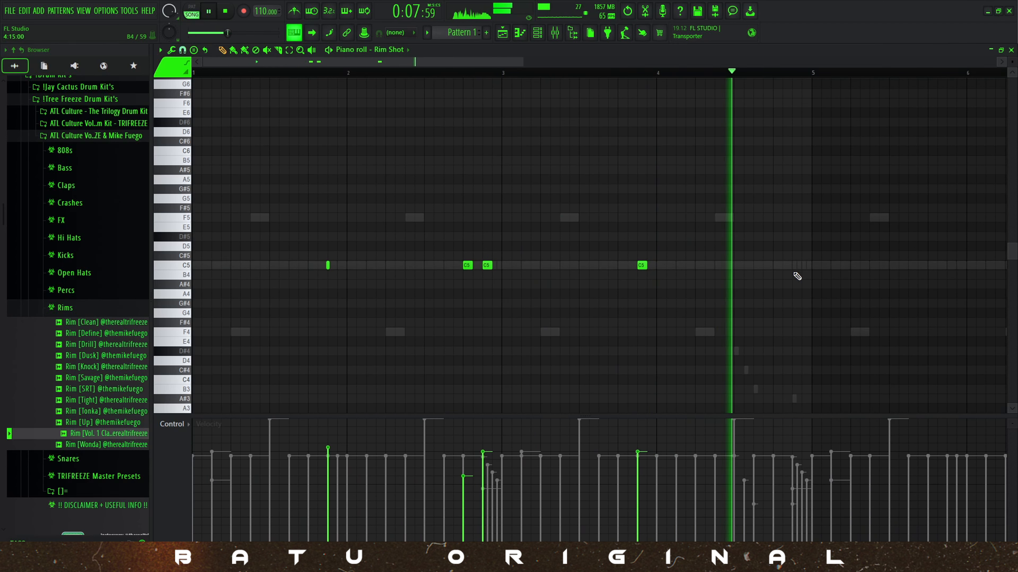
pyautogui.click(795, 265)
pyautogui.click(806, 284)
pyautogui.scroll(-2, 717, 294)
pyautogui.press('space')
pyautogui.press('space')
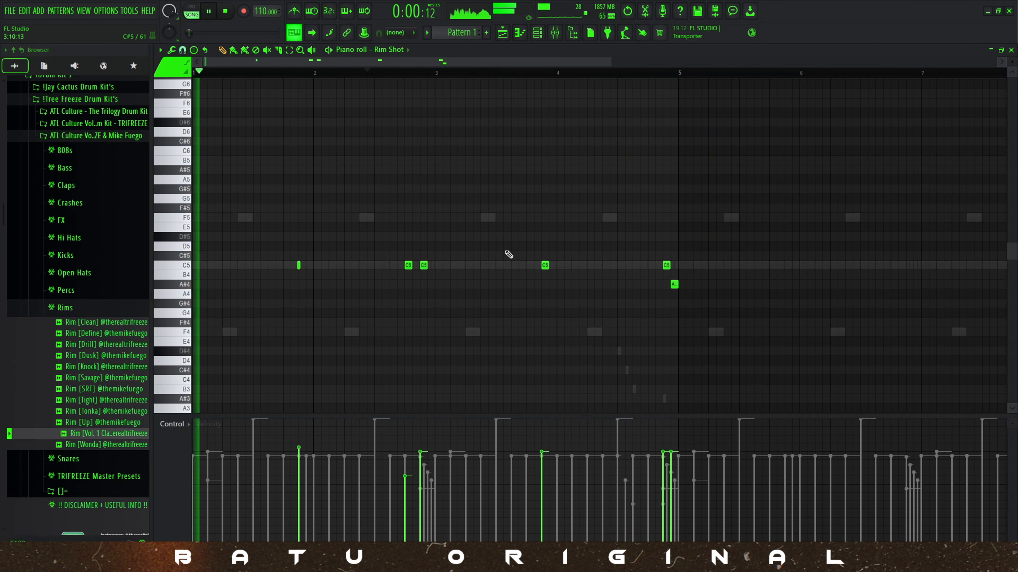
# Lower the velocities of the two rim shot notes at the end of bar 4.
pyautogui.moveTo(752, 306); pyautogui.dragTo(643, 224)
pyautogui.scroll(-4, 643, 225)
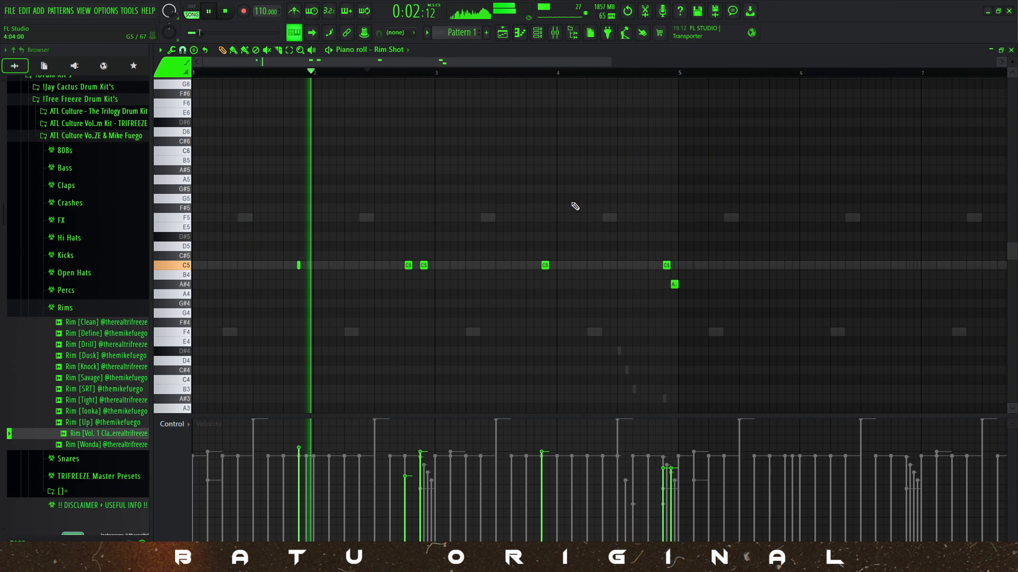
pyautogui.scroll(3, 363, 211)
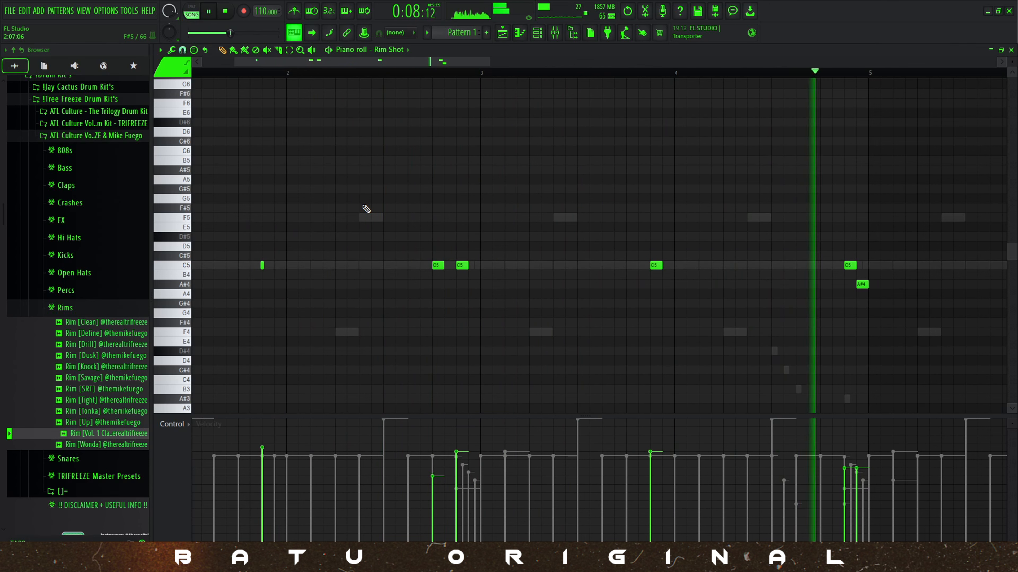
pyautogui.scroll(-3, 369, 210)
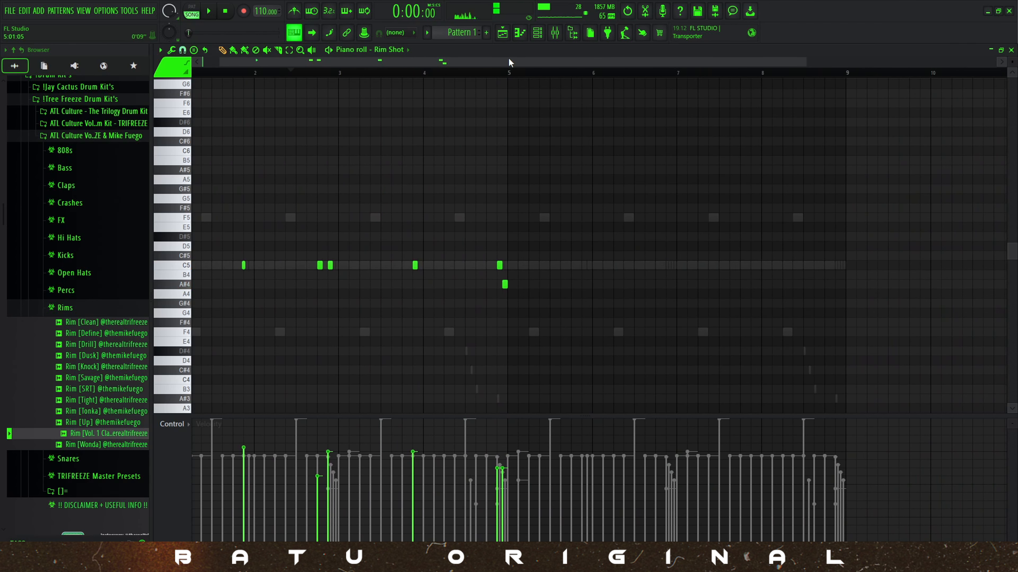
# Duplicate the four-bar rim shot pattern into bars 5 to 8 and return to the channel list.
pyautogui.moveTo(510, 73); pyautogui.dragTo(192, 72)
pyautogui.hotkey('ctrl', 'b')
pyautogui.press('space')
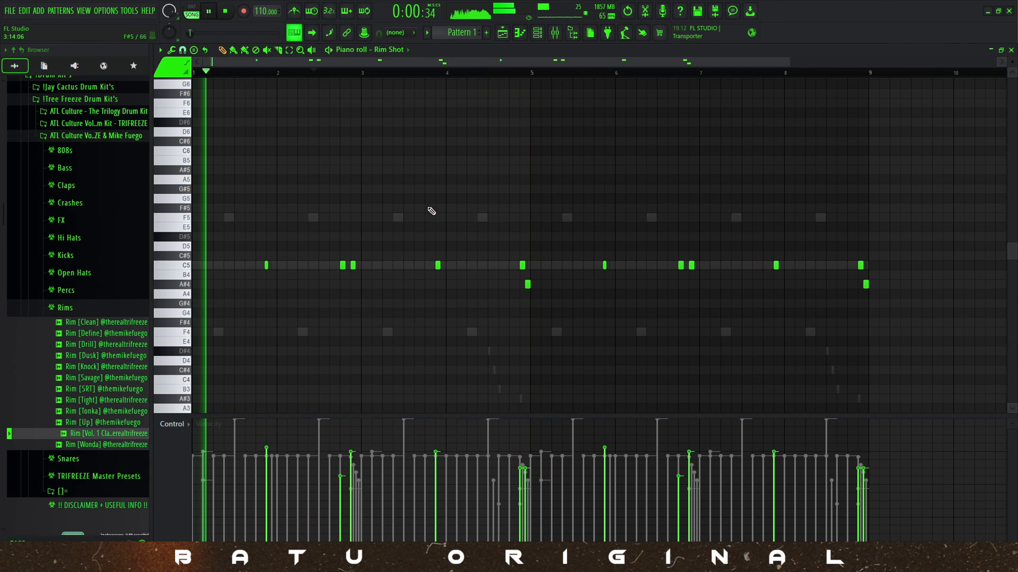
pyautogui.press('Escape')
pyautogui.press('space')
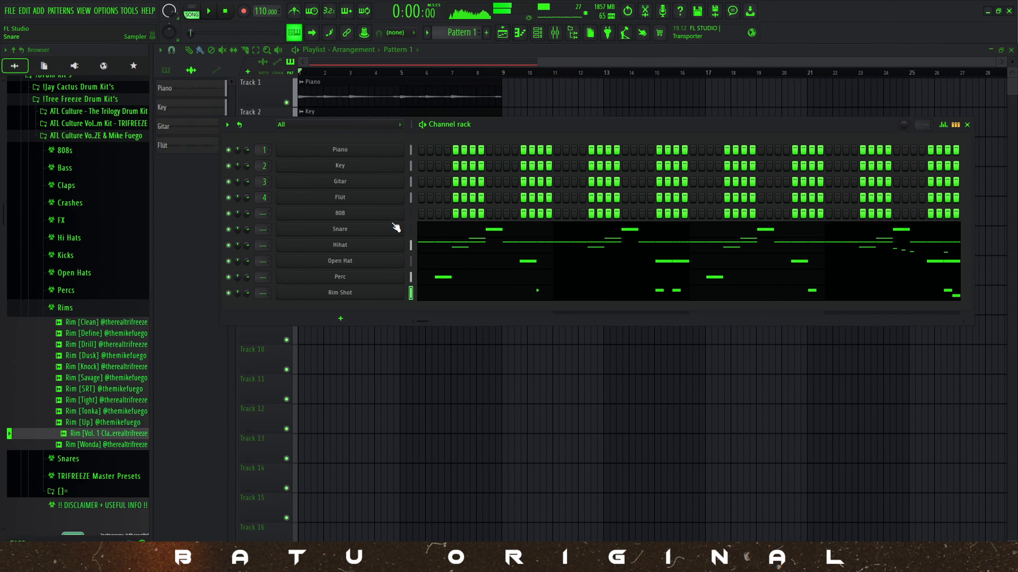
# Place seven-step F#5 notes for the 808 channel at 1:01 and 1:15.
pyautogui.rightClick(392, 214)
pyautogui.click(419, 213)
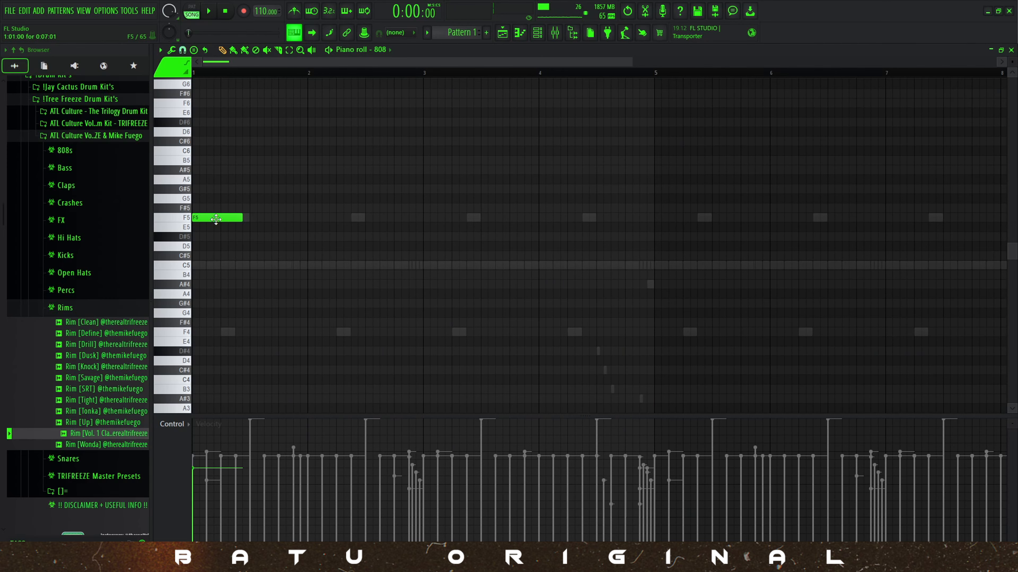
pyautogui.press('space')
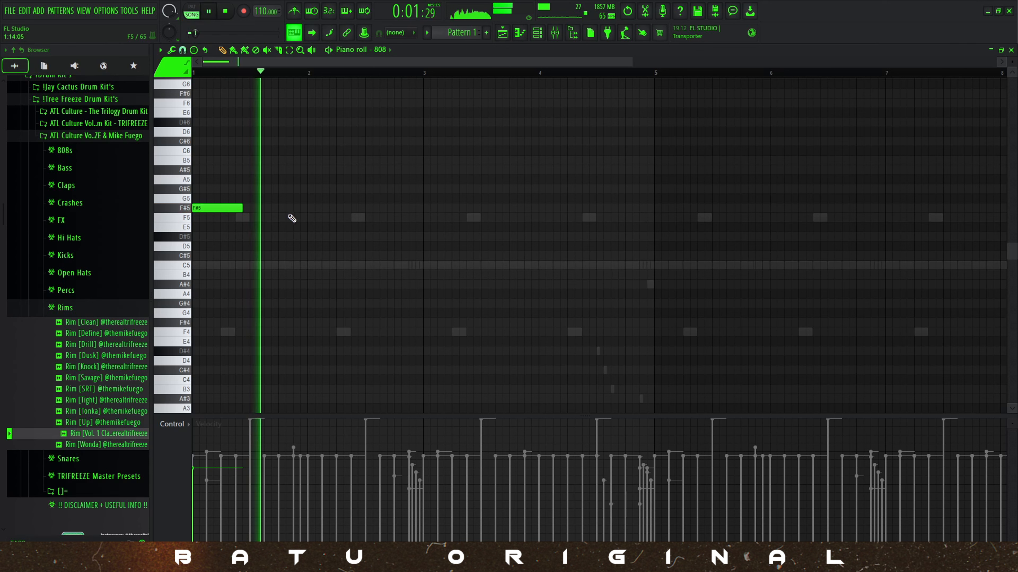
pyautogui.click(311, 210)
pyautogui.rightClick(312, 211)
pyautogui.press('space')
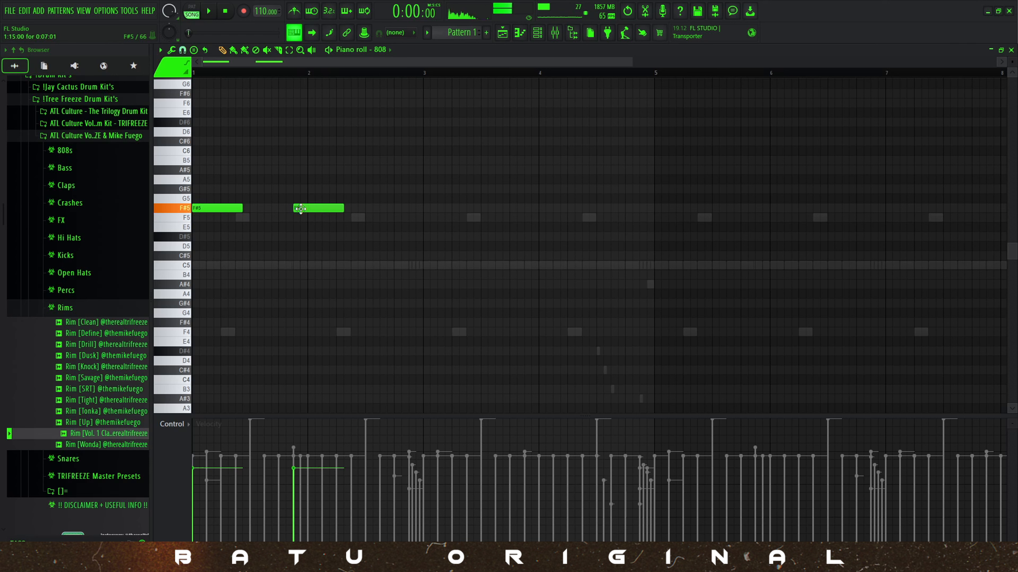
# Build the four-bar 808 line with short F#5, F5 and D#5 notes and repeat it in bars 5 to 8.
pyautogui.press('space')
pyautogui.keyDown('ctrl'); pyautogui.scroll(3, 290, 237); pyautogui.keyUp('ctrl')
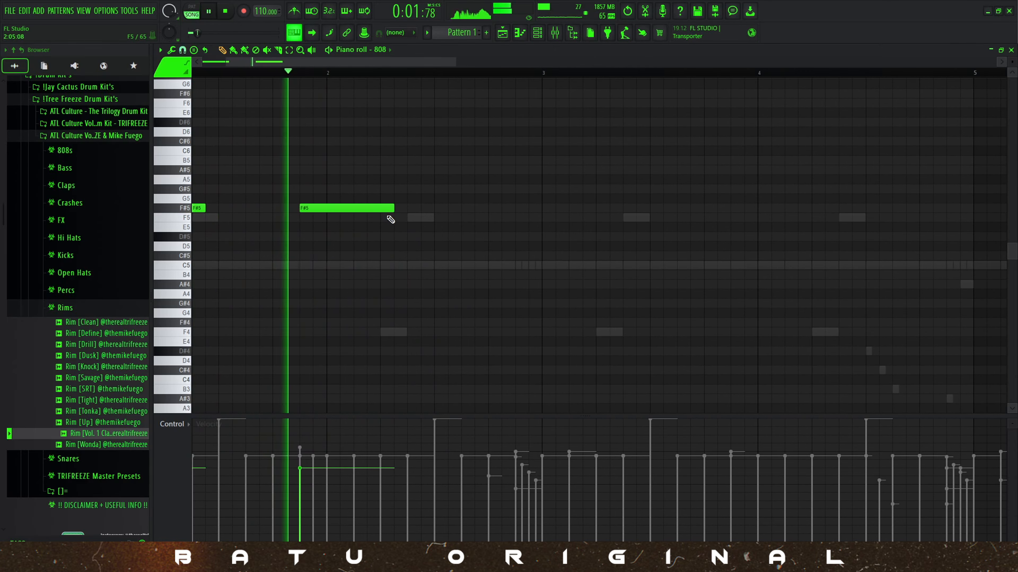
pyautogui.press('space')
pyautogui.keyDown('ctrl'); pyautogui.scroll(-3, 325, 219); pyautogui.keyUp('ctrl')
pyautogui.scroll(2, 325, 219)
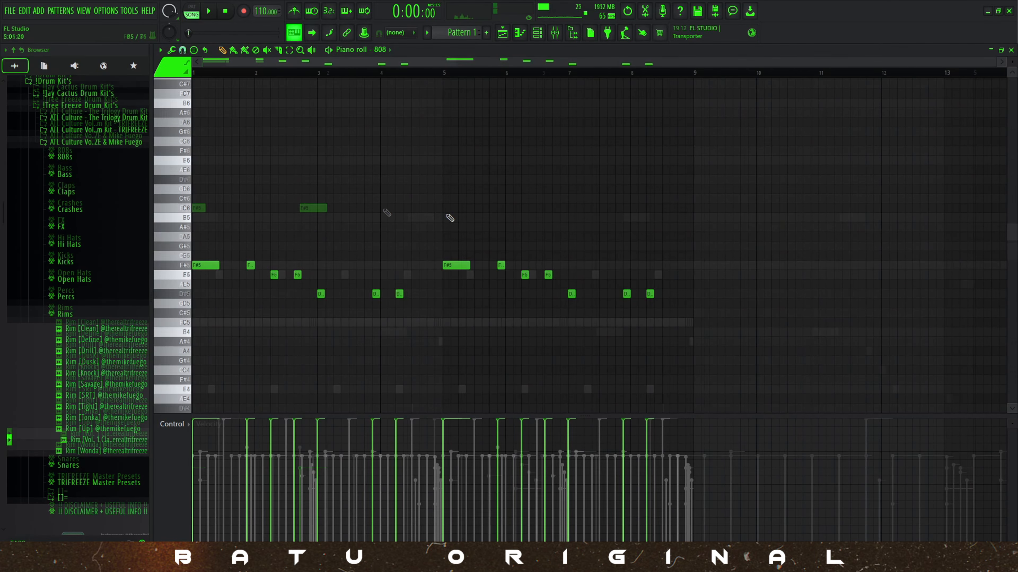
pyautogui.press('space')
pyautogui.keyDown('ctrl'); pyautogui.scroll(2, 224, 244); pyautogui.keyUp('ctrl')
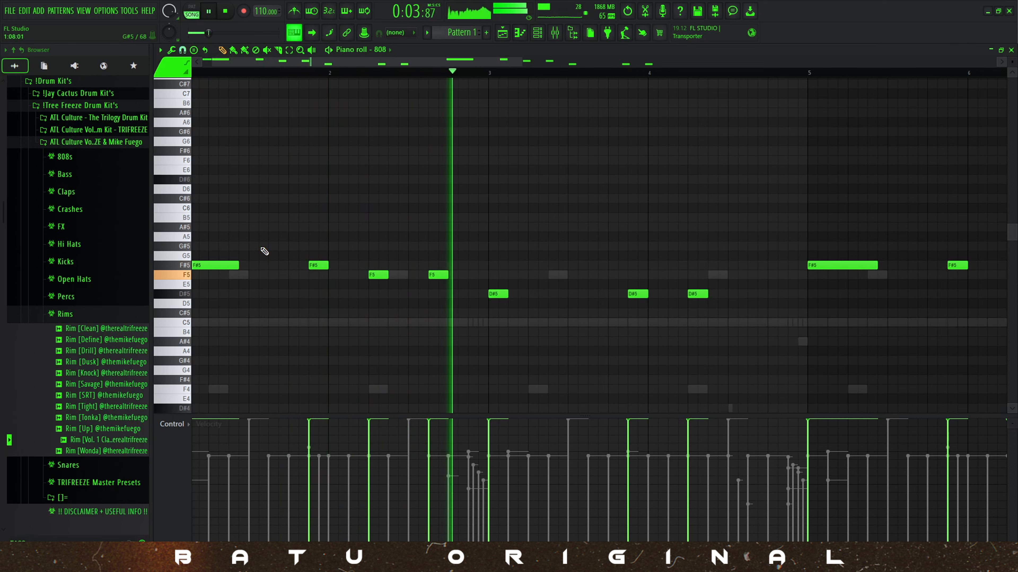
# Add a high B5 note to the 808 line at 2:15 and shorten it to five steps.
pyautogui.press('space')
pyautogui.click(484, 217)
pyautogui.press('space')
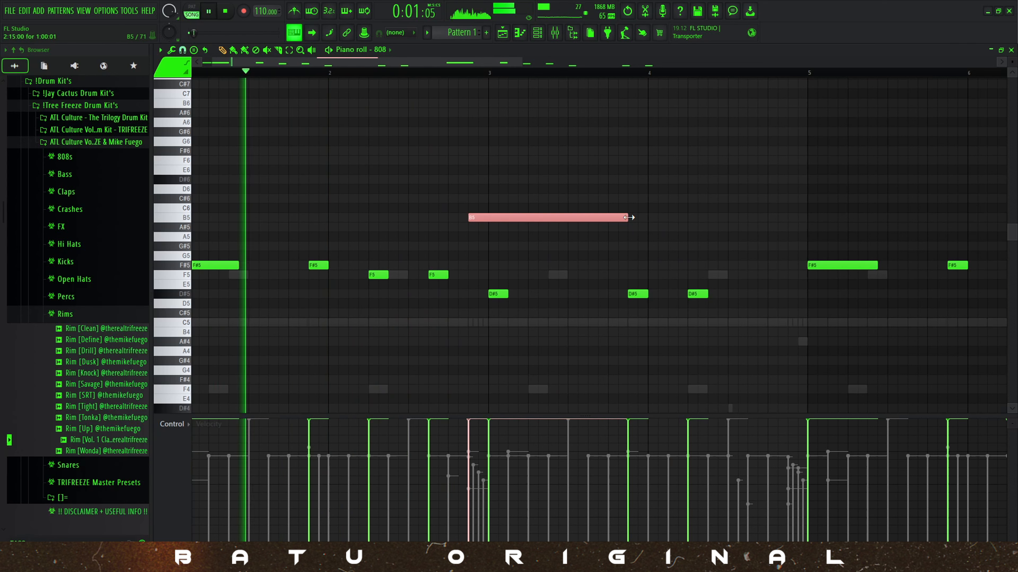
pyautogui.moveTo(626, 217); pyautogui.dragTo(520, 225)
pyautogui.press('space')
# Add two-step D#6 notes at 1:11 and 1:13 and one-step F6 notes at 2:09 and 2:10 to the 808 line.
pyautogui.keyDown('ctrl'); pyautogui.scroll(3, 240, 242); pyautogui.keyUp('ctrl')
pyautogui.keyDown('ctrl'); pyautogui.click(328, 253); pyautogui.keyUp('ctrl')
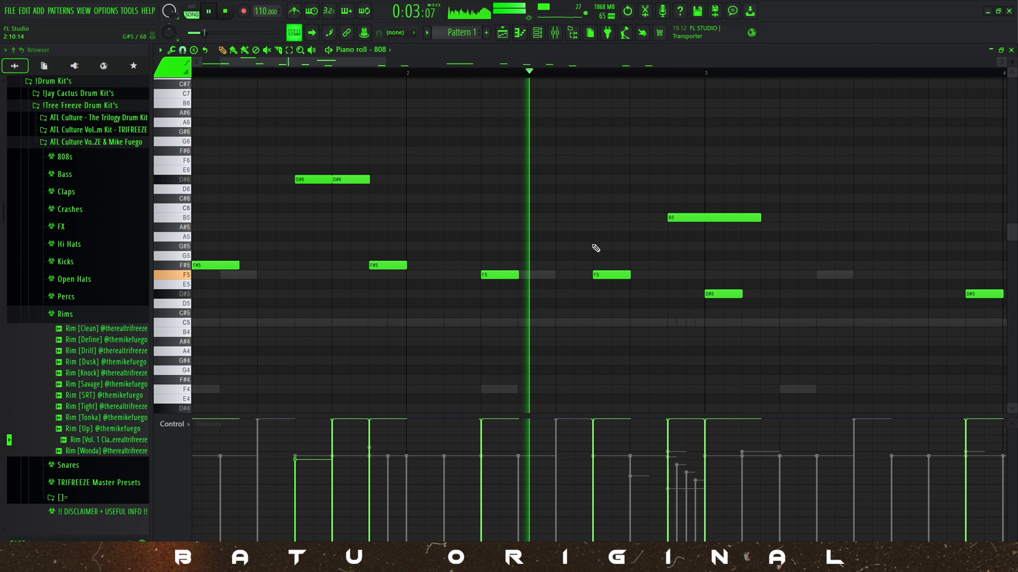
pyautogui.press('space')
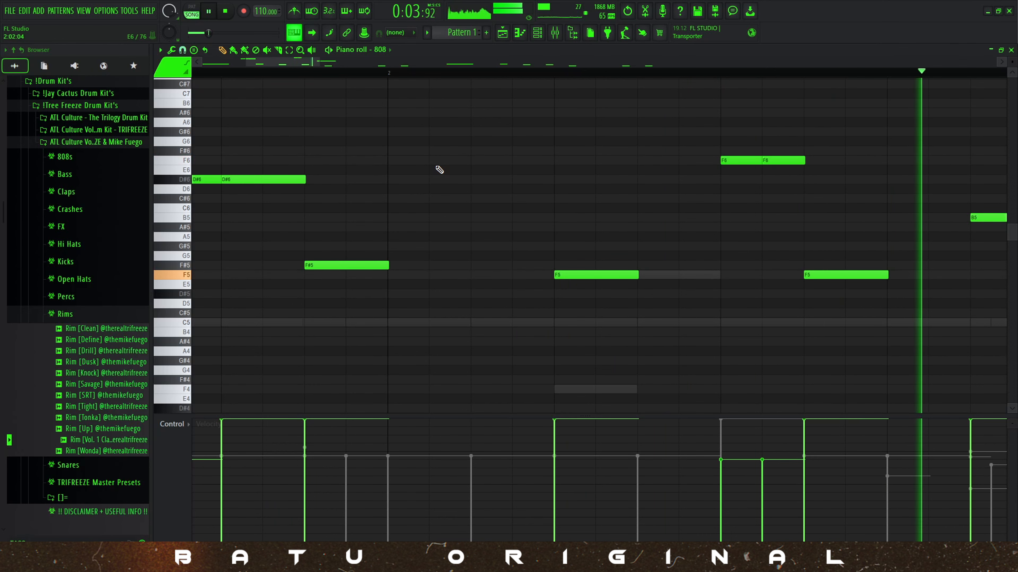
# Shorten the B5 note to two steps and add a two-step D#5 note at 4:11.
pyautogui.moveTo(772, 219); pyautogui.dragTo(715, 232)
pyautogui.scroll(-2, 742, 235)
pyautogui.scroll(-2, 743, 234)
pyautogui.click(778, 295)
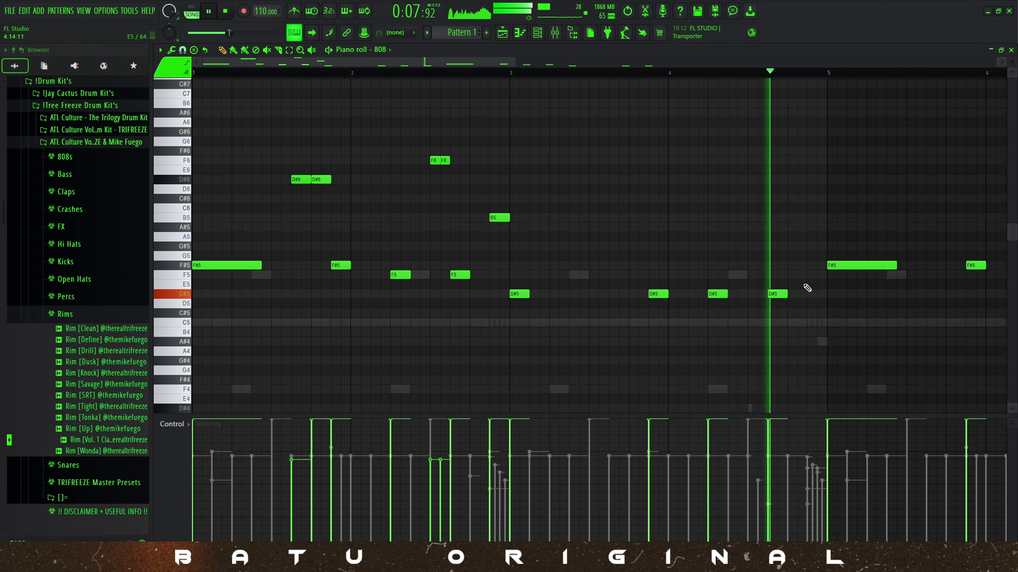
# Add another 808 note at 4:15 and lower it to D#5.
pyautogui.click(812, 267)
pyautogui.moveTo(813, 269); pyautogui.dragTo(817, 293)
pyautogui.press('space')
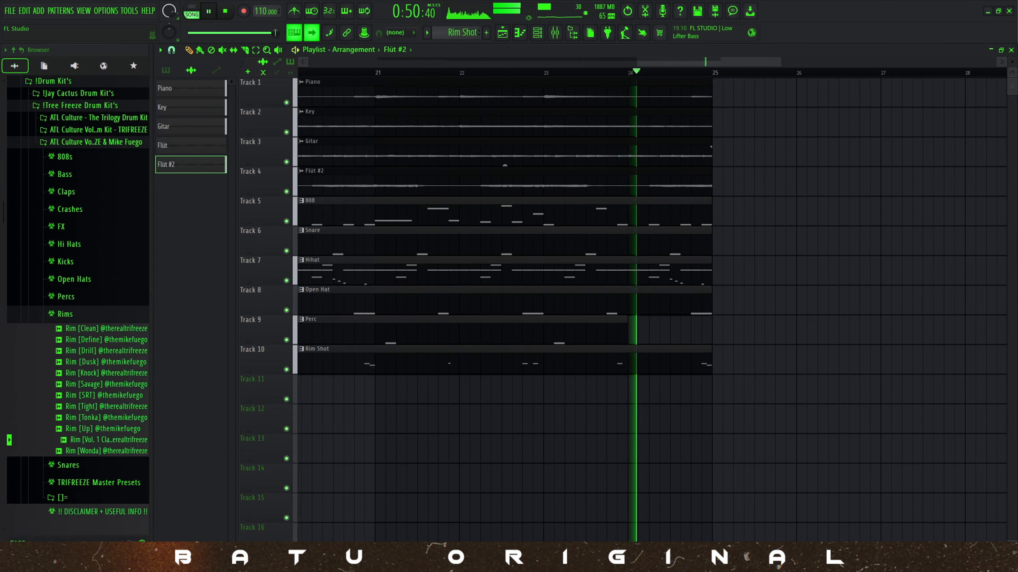
# Play the full arrangement from the beginning.
pyautogui.press('space')
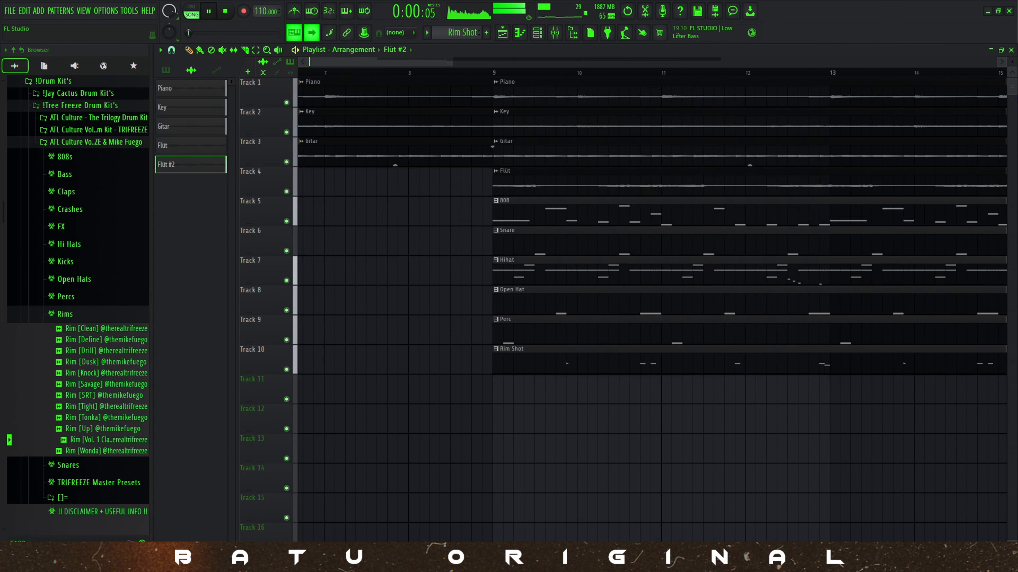